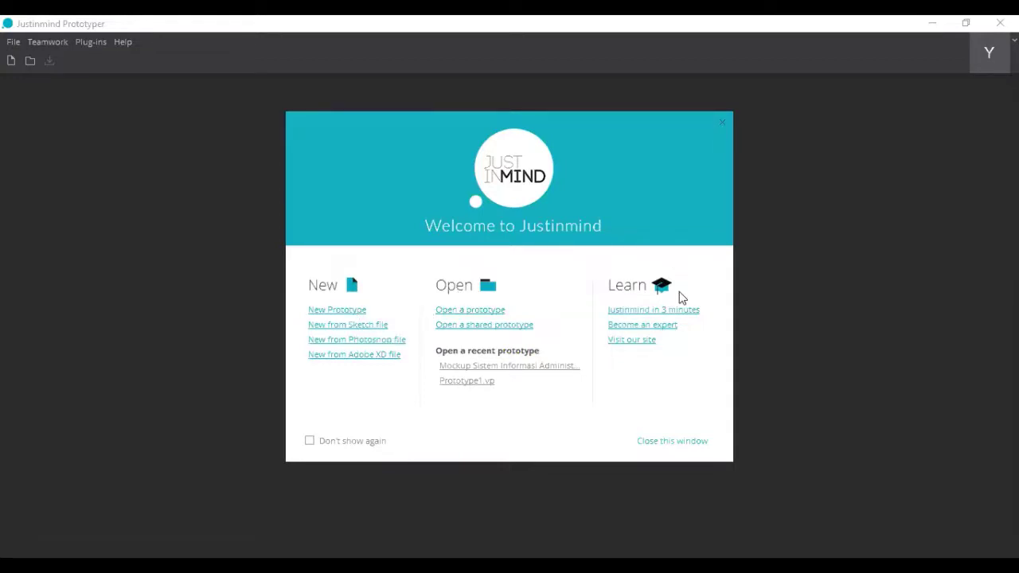
Start a new prototype and go through the available device types, ending on Web
click(338, 310)
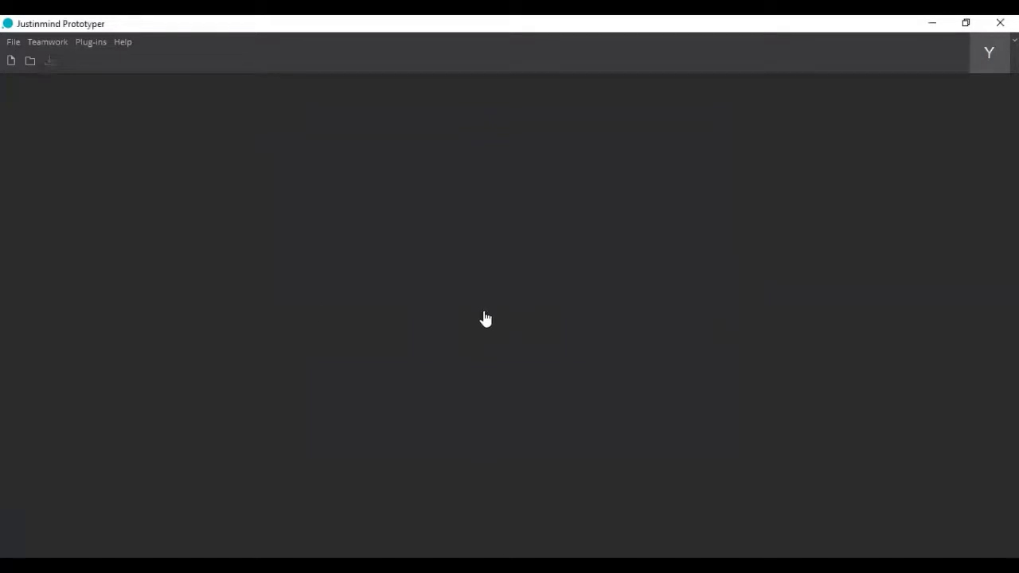
click(308, 303)
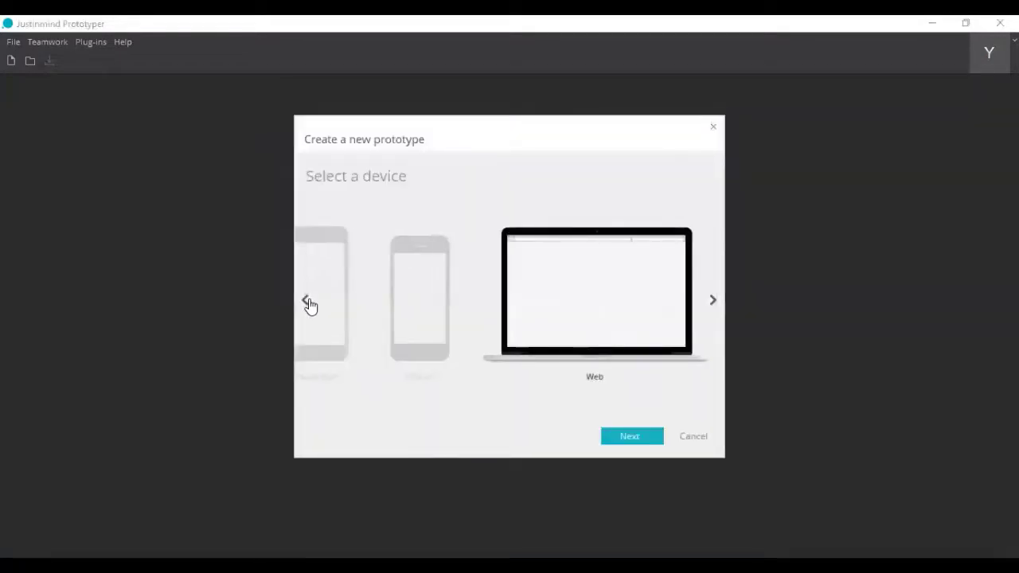
click(307, 302)
click(307, 303)
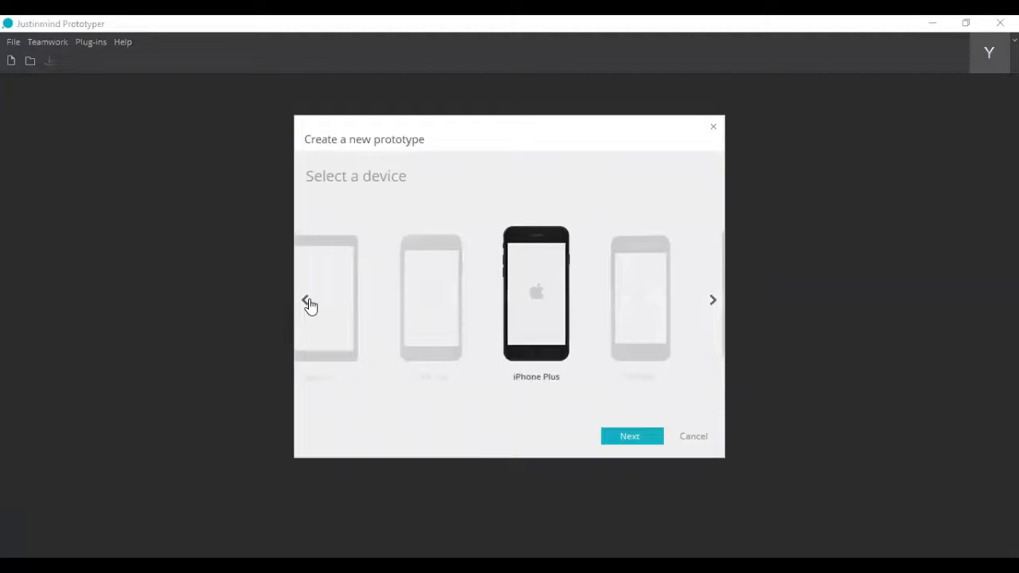
click(307, 303)
click(308, 303)
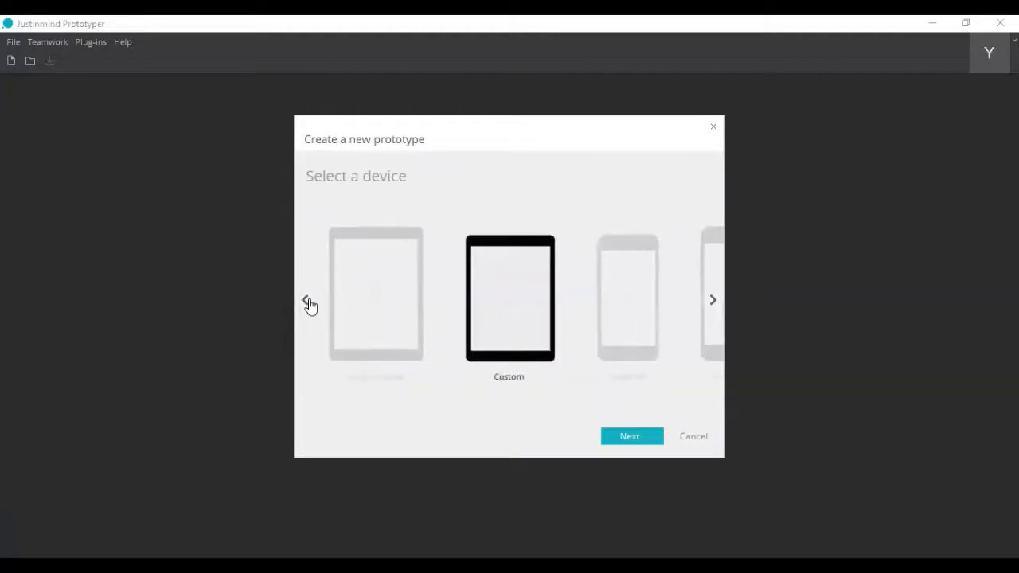
click(308, 303)
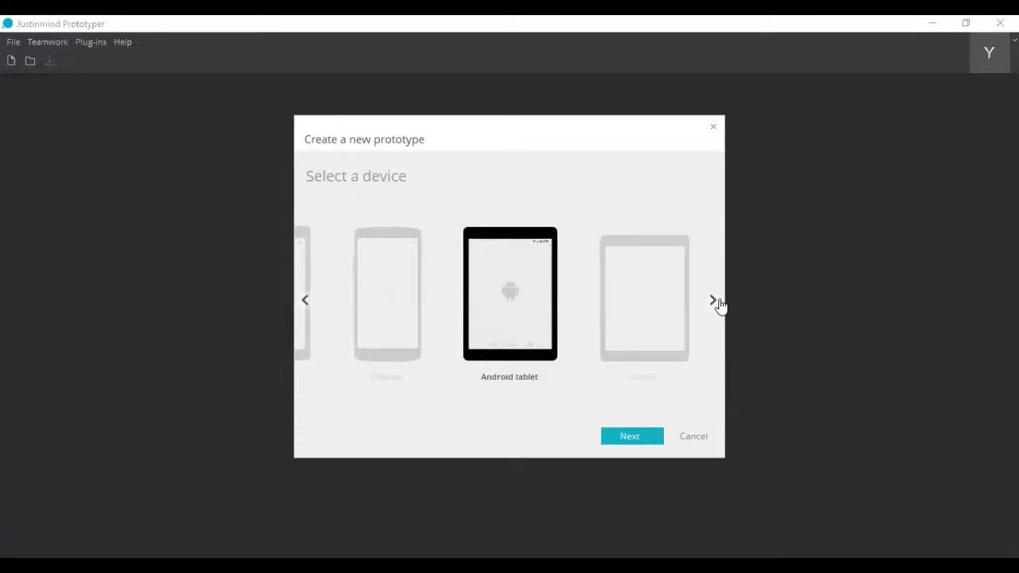
click(714, 301)
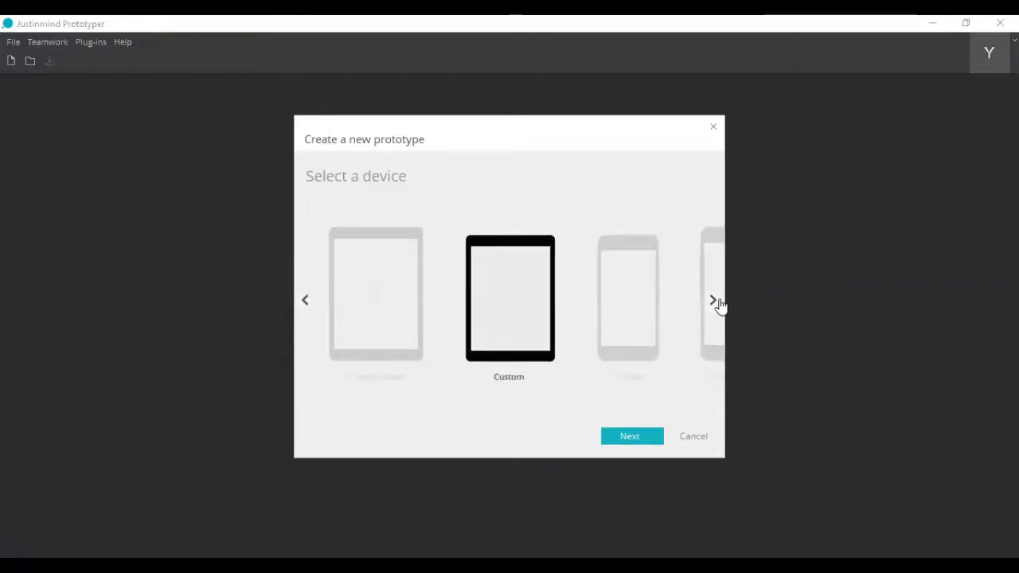
click(714, 301)
click(714, 301)
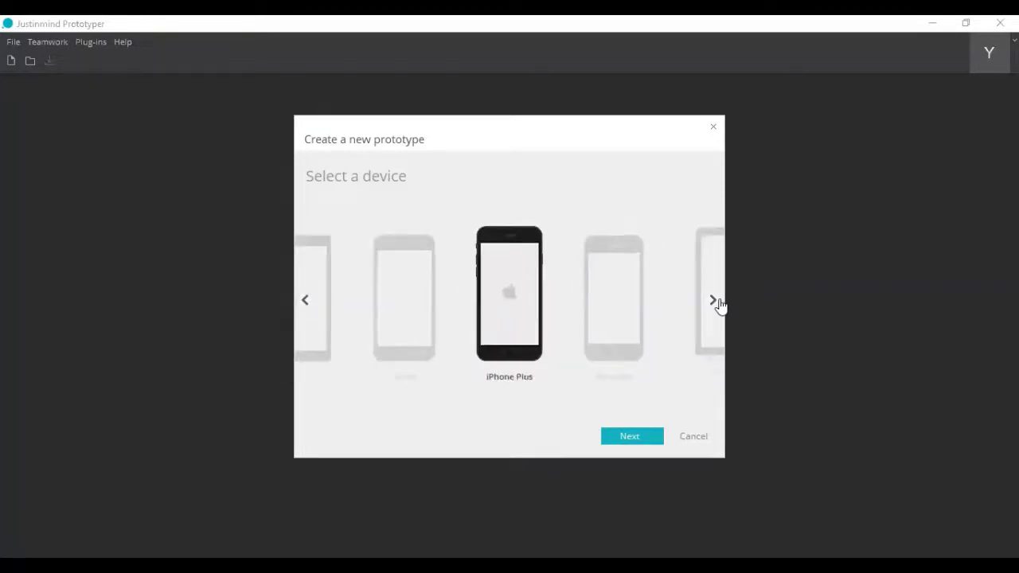
click(714, 301)
click(711, 310)
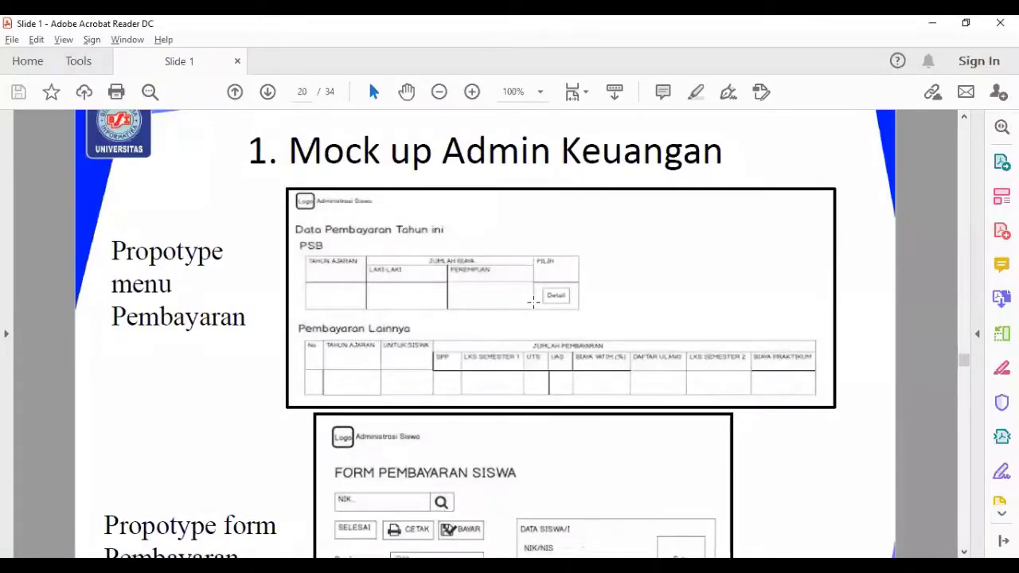
Review the PDF slides covering the proposed system's user requirements and the Admin Keuangan login and main menu mockups
scroll(533, 303, up, 5)
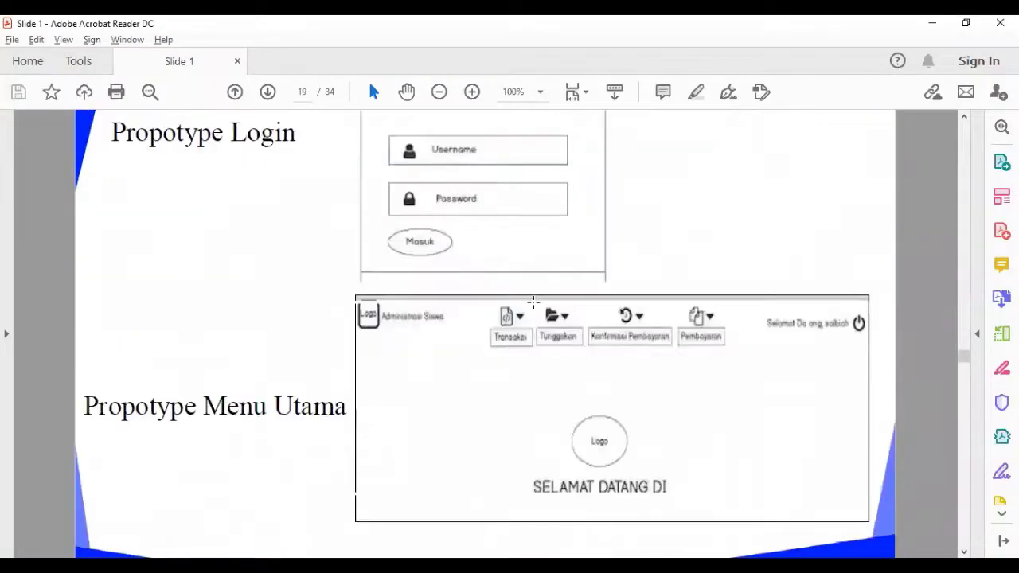
scroll(534, 302, up, 4)
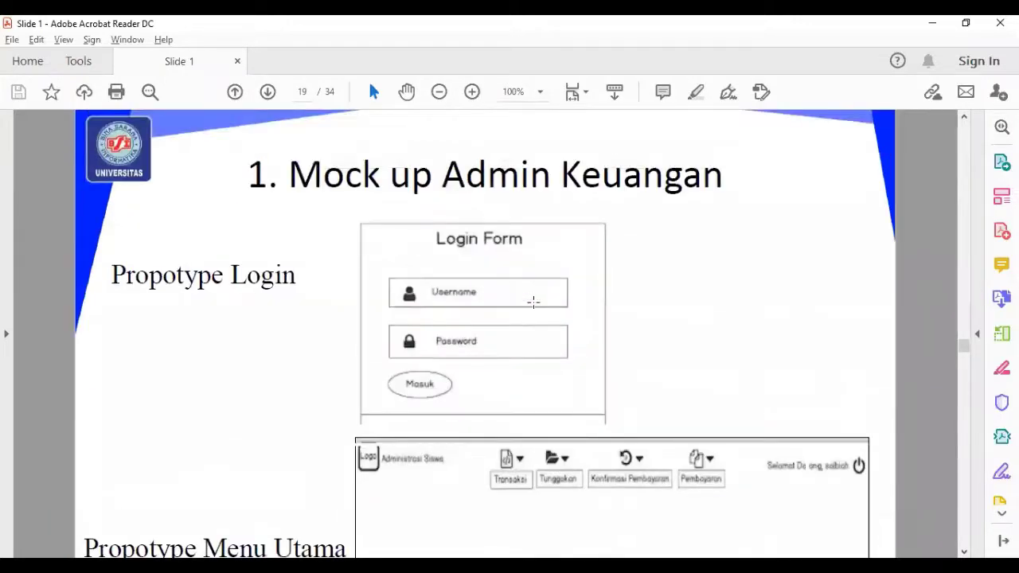
scroll(533, 302, up, 6)
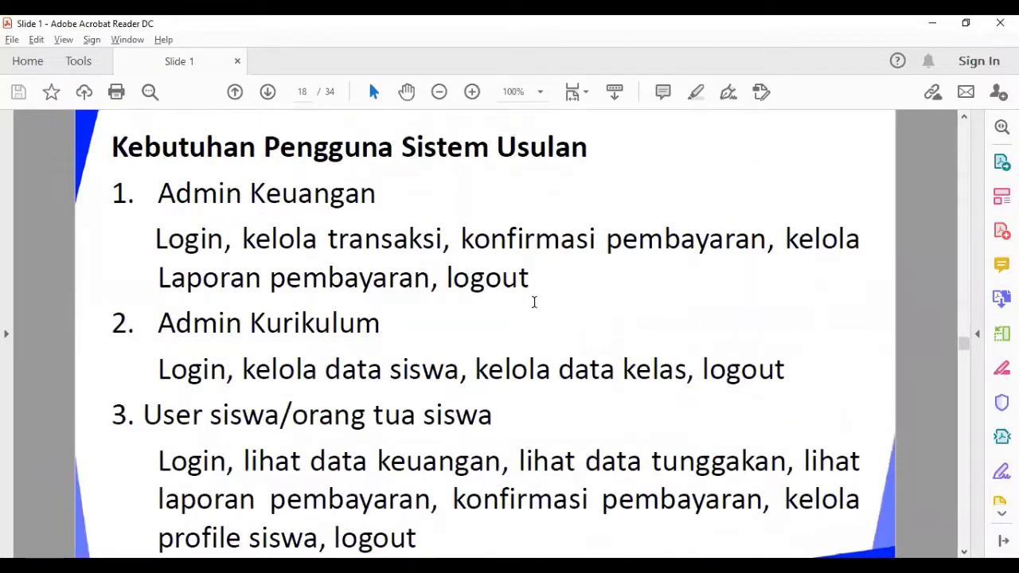
key(ctrl+0)
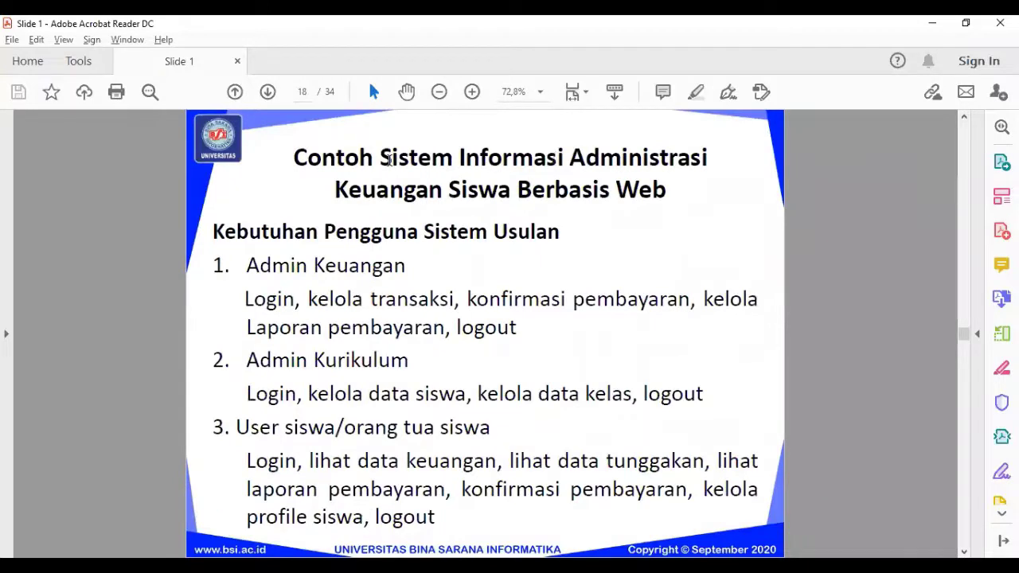
drag(380, 158, 565, 163)
drag(649, 184, 666, 190)
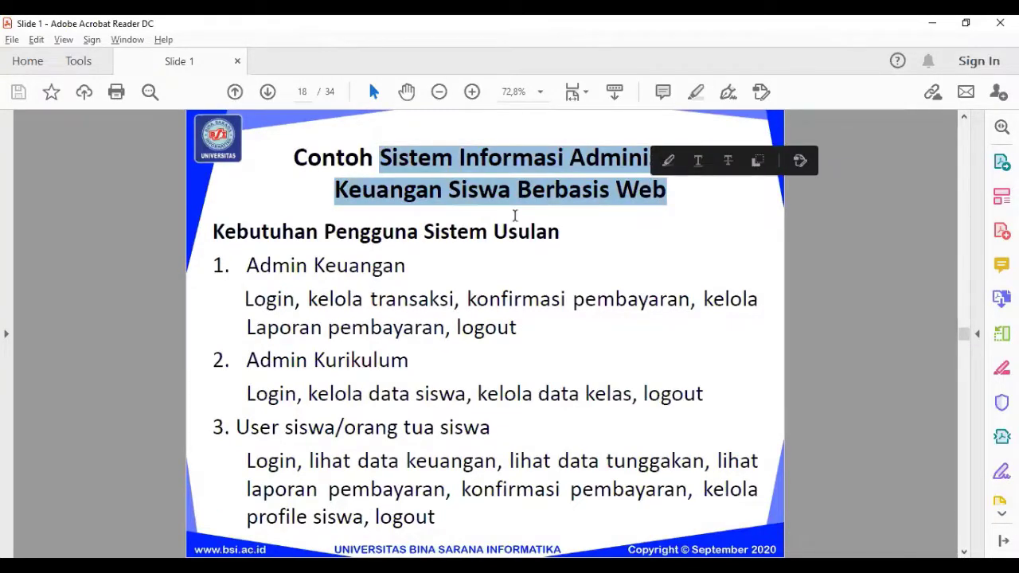
scroll(515, 216, down, 1)
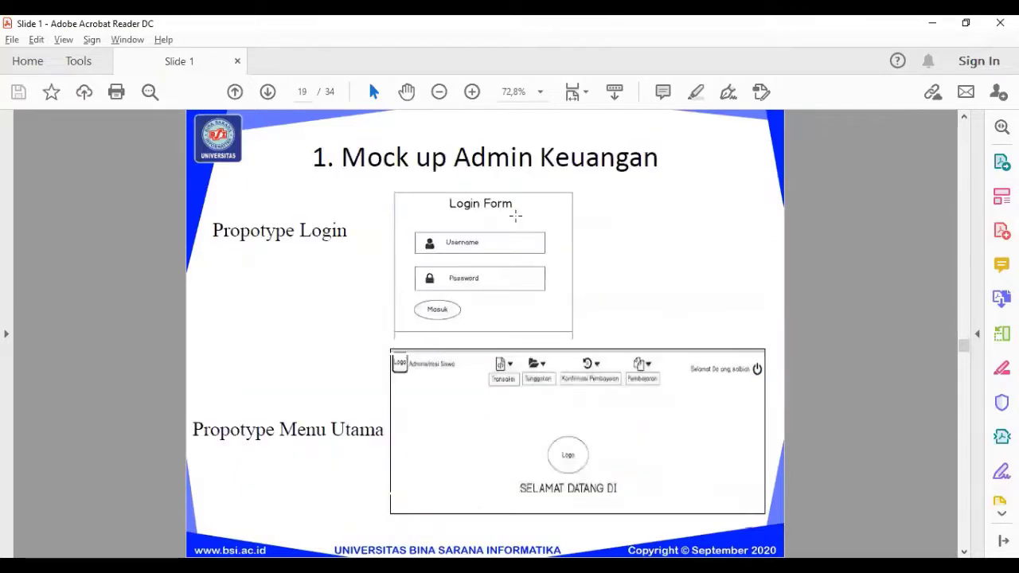
ctrl+scroll(516, 215, up, 2)
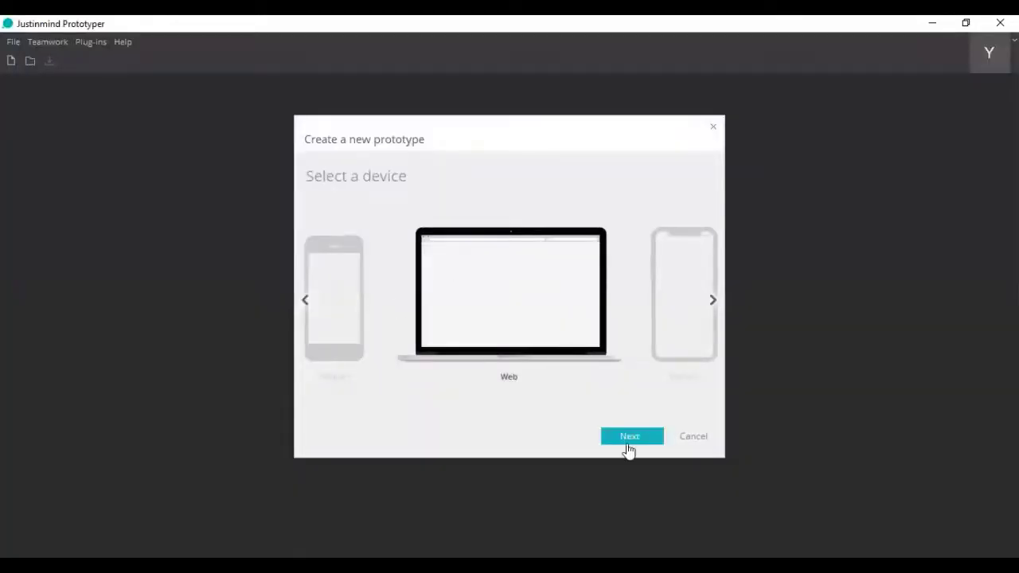
Create the Web prototype as an empty project with the predefined 1024 x 768 size
click(629, 443)
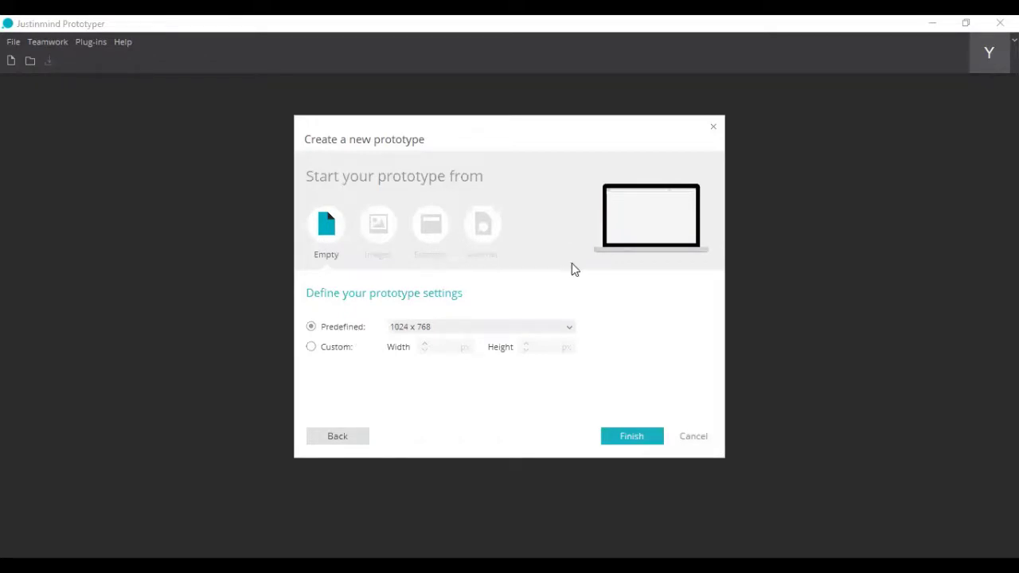
click(579, 328)
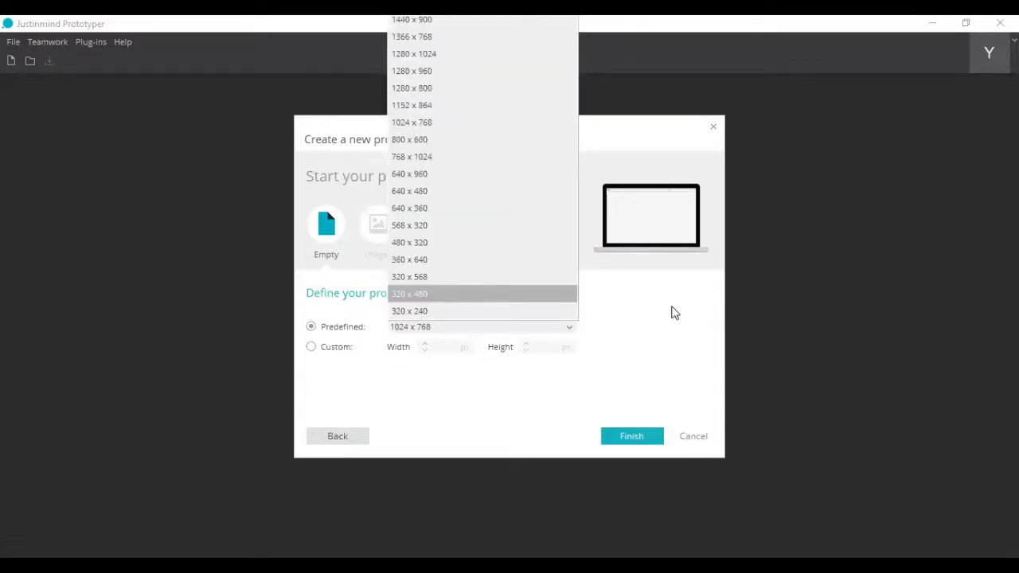
click(468, 372)
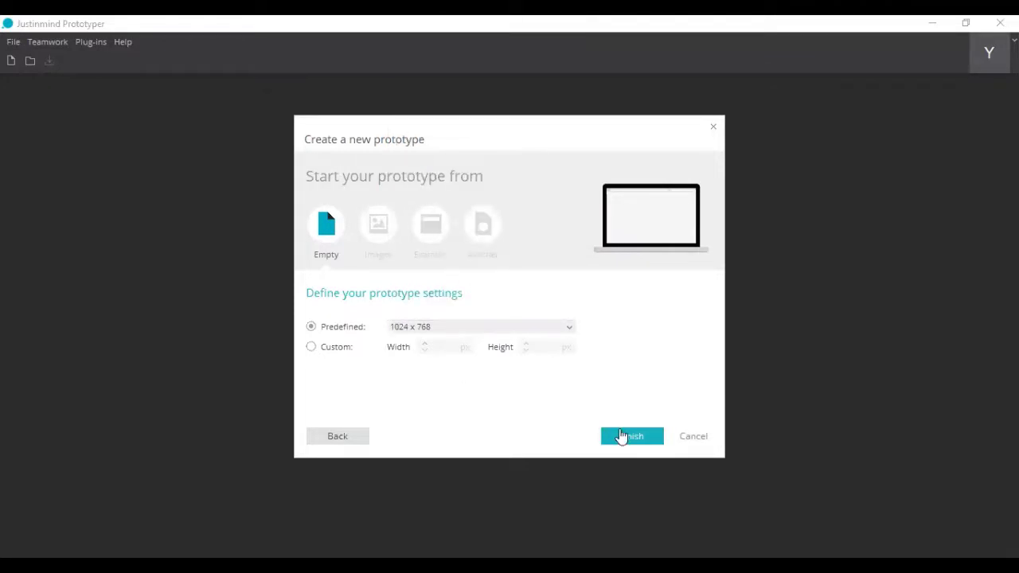
click(622, 437)
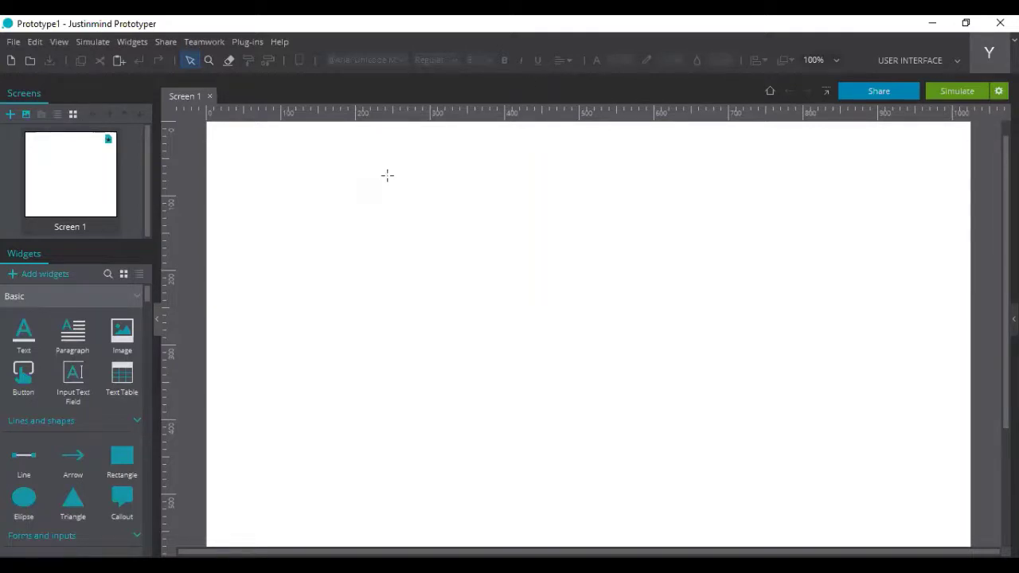
Look through the widget groups, collapsing Forms and inputs, Basic and Web Components to view the list of widget libraries
key(alt+Tab)
scroll(107, 366, down, 1)
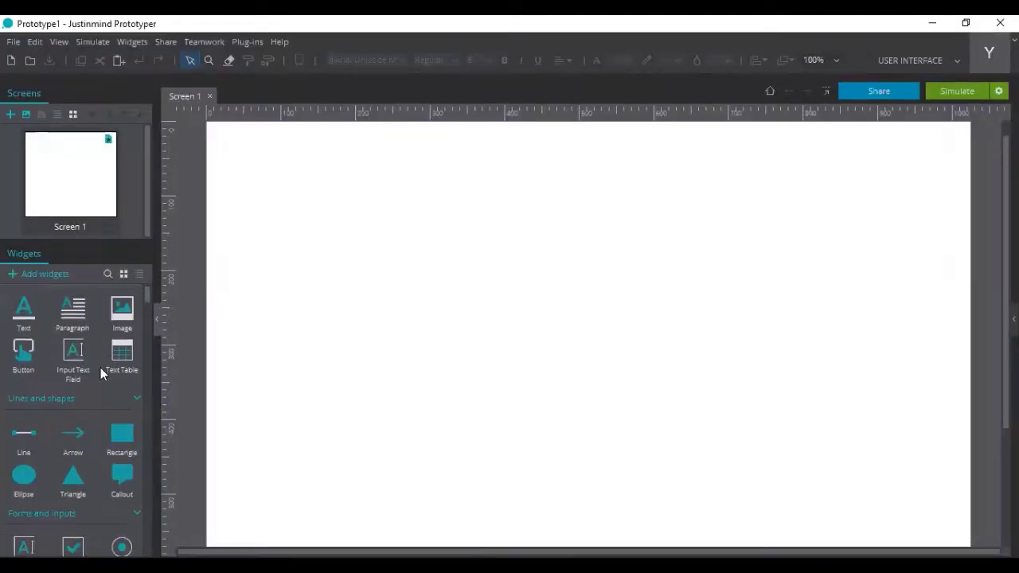
scroll(34, 311, up, 1)
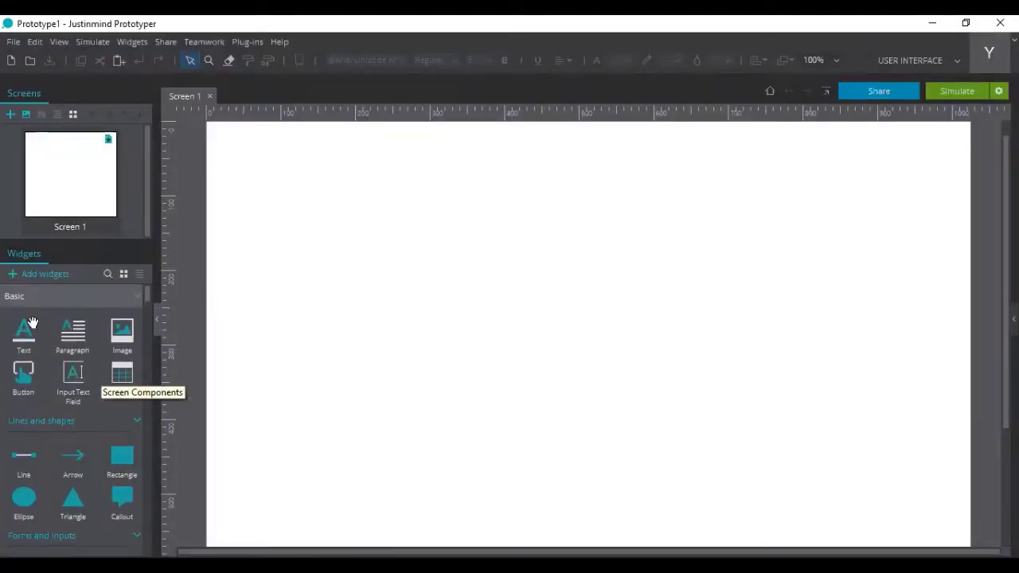
scroll(32, 322, down, 2)
scroll(32, 322, down, 9)
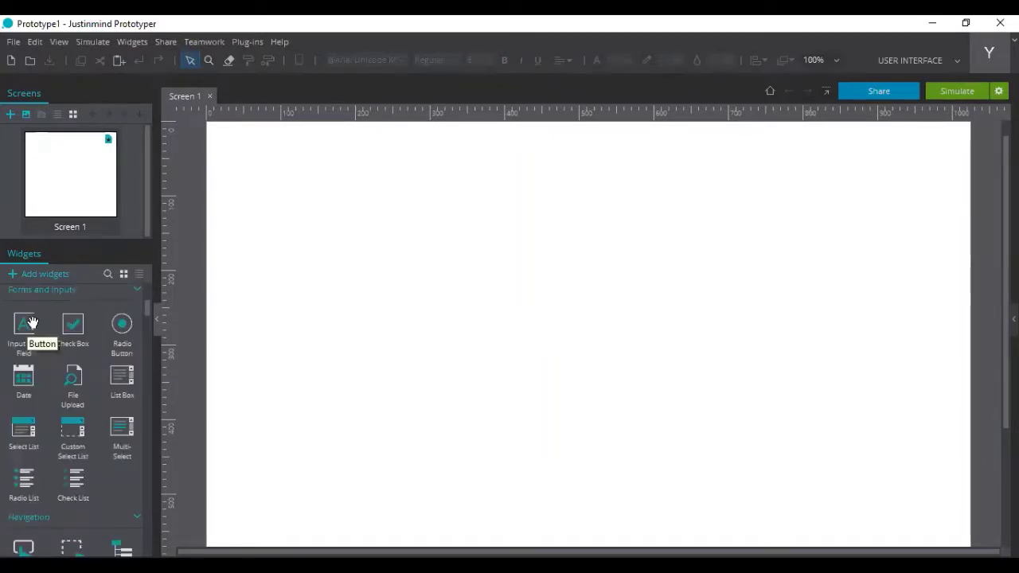
scroll(32, 322, down, 8)
scroll(32, 321, up, 12)
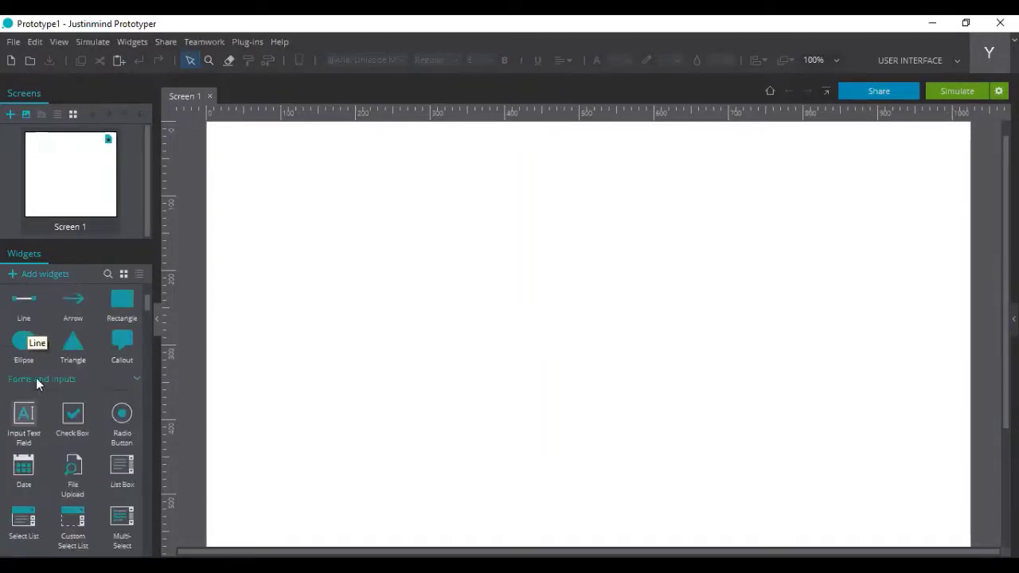
click(37, 377)
scroll(40, 350, up, 4)
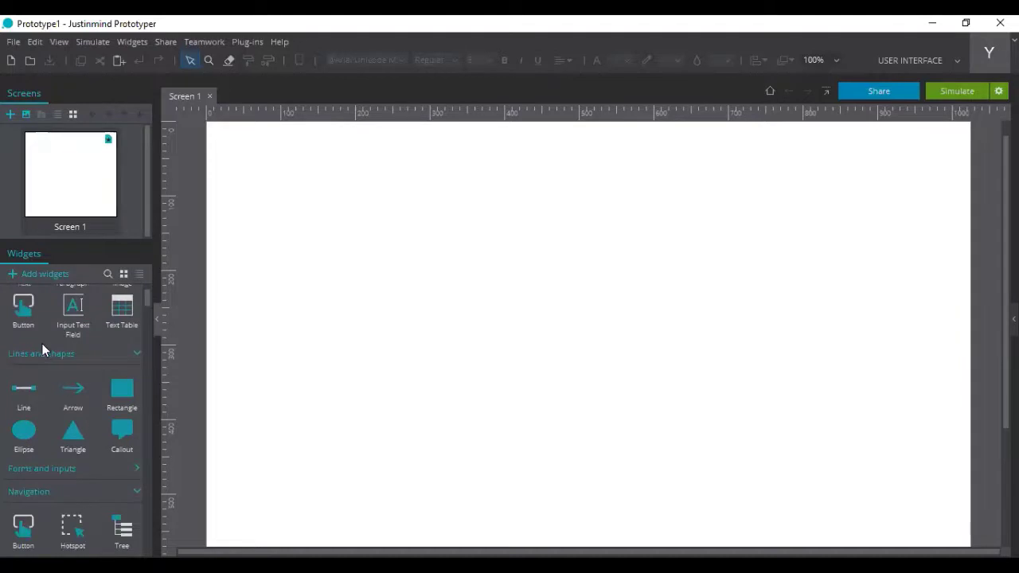
scroll(42, 343, up, 2)
click(45, 296)
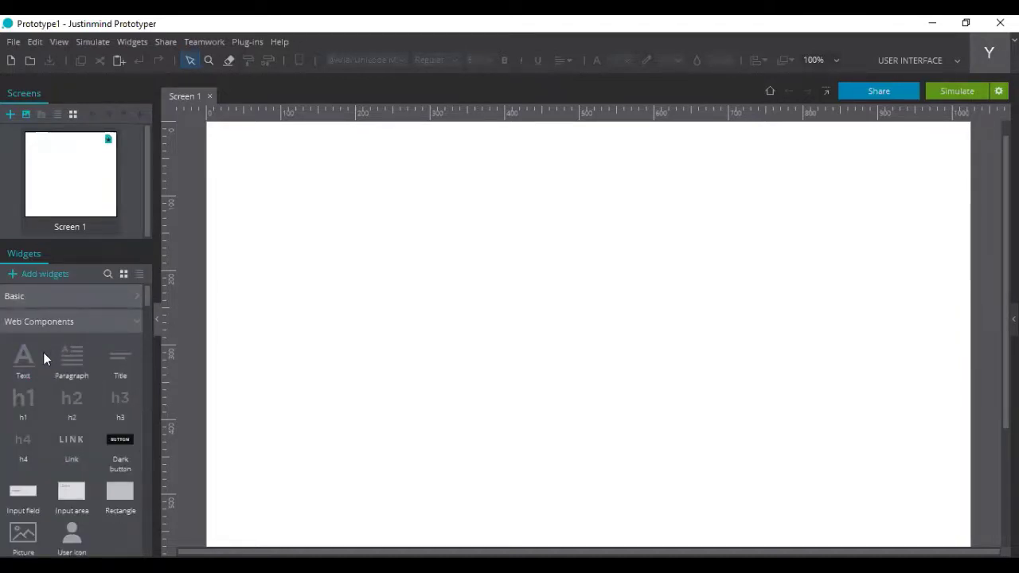
click(43, 321)
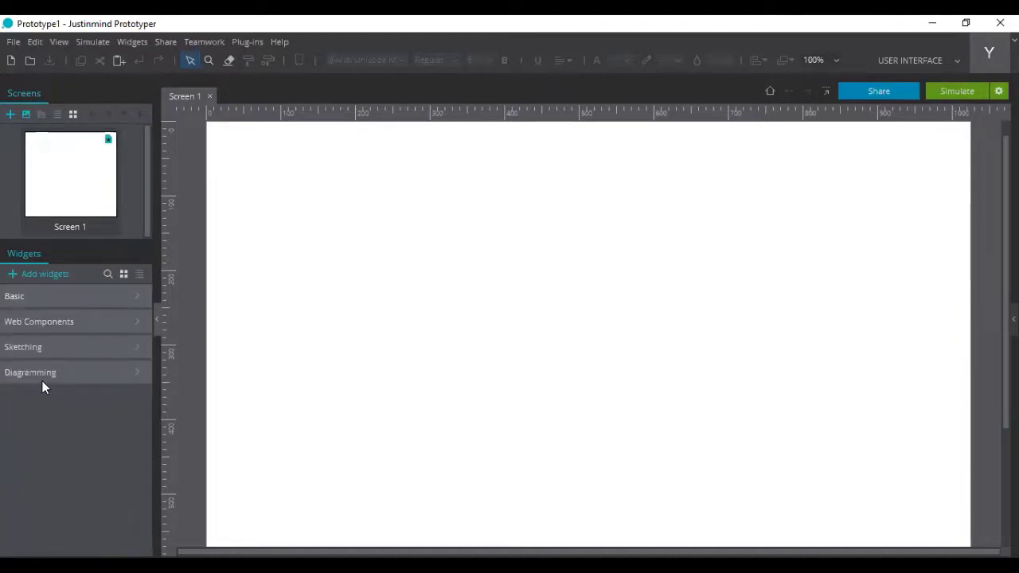
Expand the Basic widget library and examine its shapes, navigation, dynamic content and special components
click(45, 296)
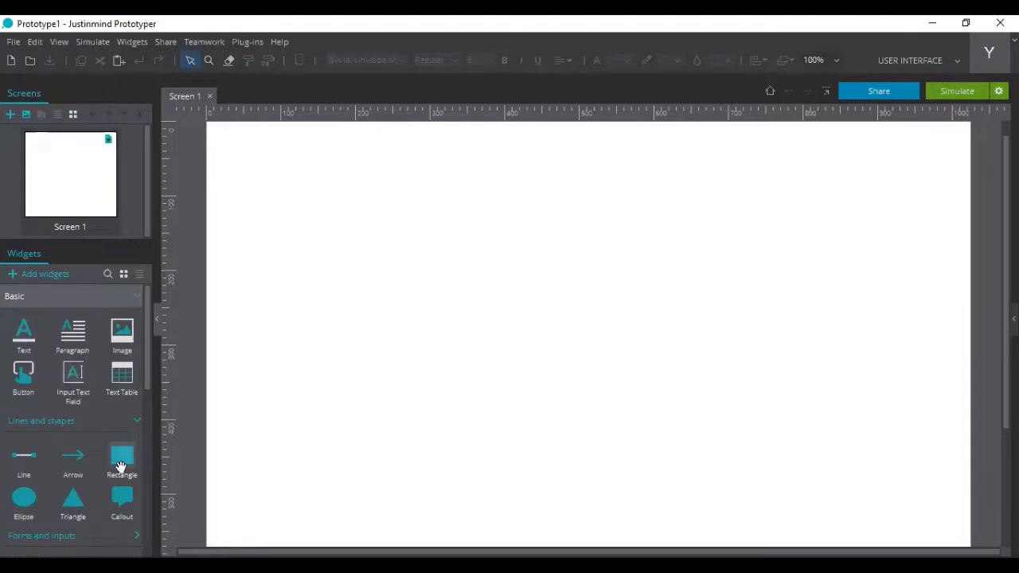
scroll(120, 466, down, 3)
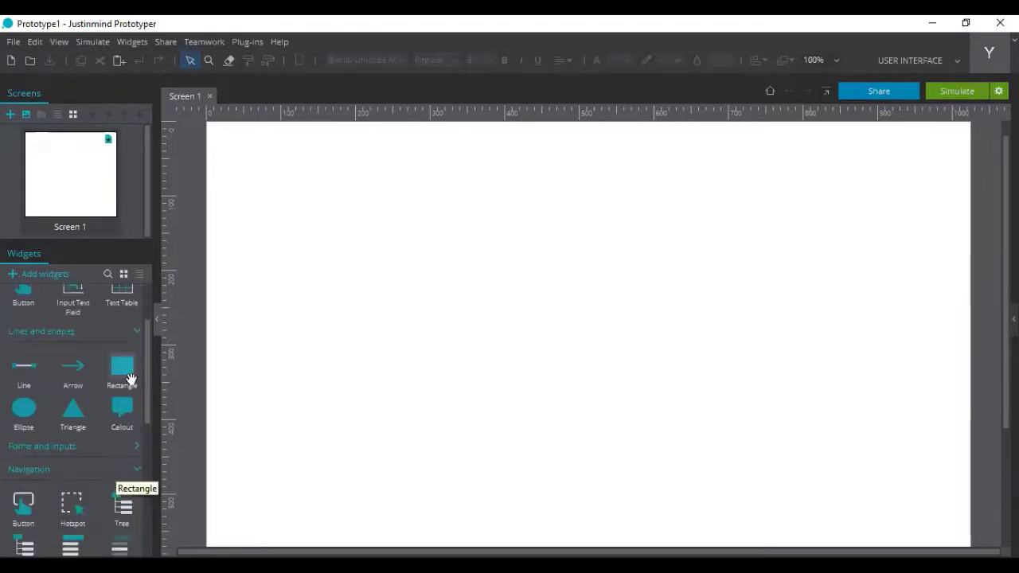
scroll(126, 374, up, 3)
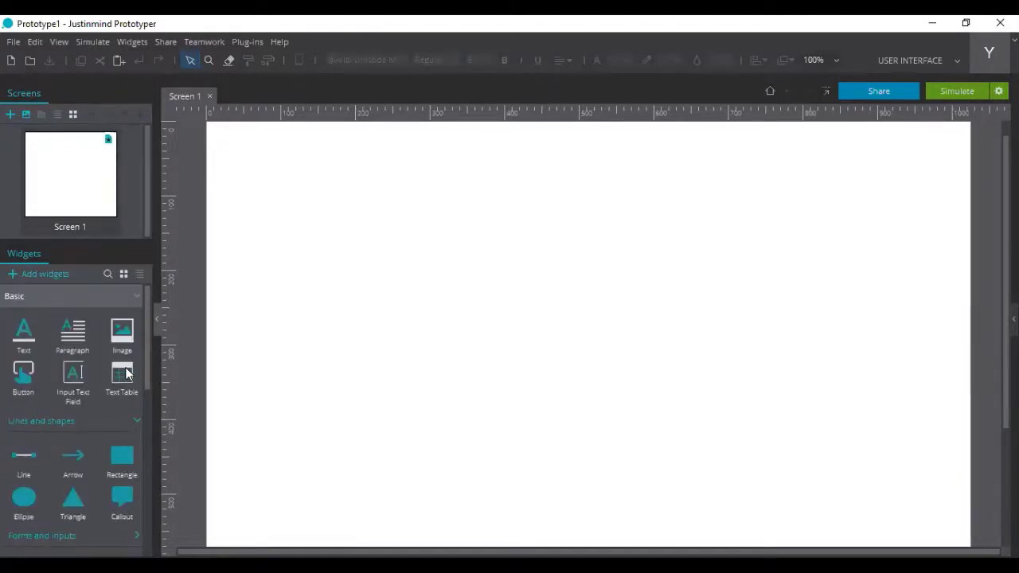
scroll(126, 373, down, 5)
scroll(126, 373, down, 2)
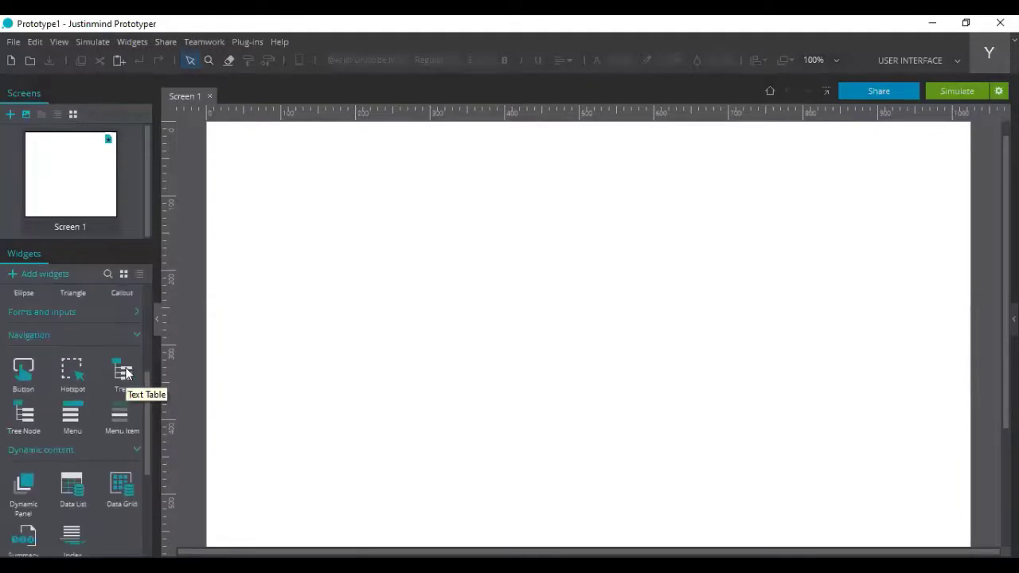
scroll(125, 372, down, 6)
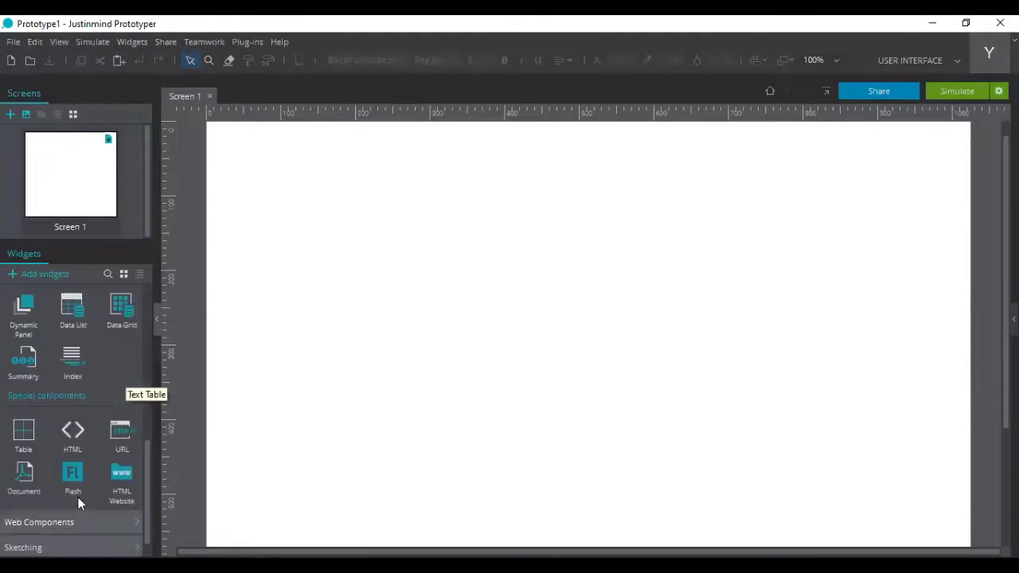
scroll(77, 497, down, 1)
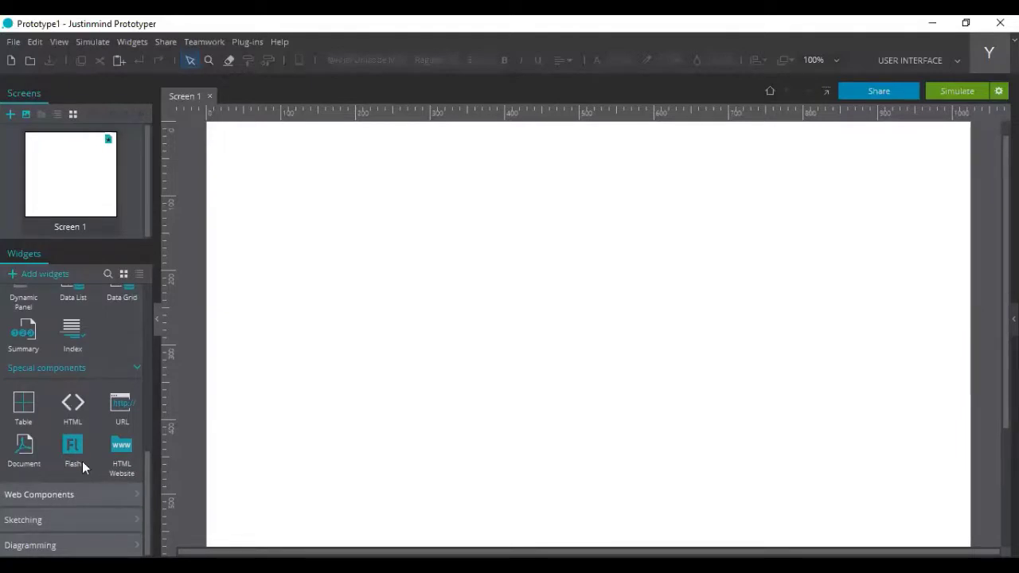
Place a Web Components rectangle on Screen 1 and enlarge it to about 445 by 360 px in the upper middle of the canvas
scroll(82, 461, down, 4)
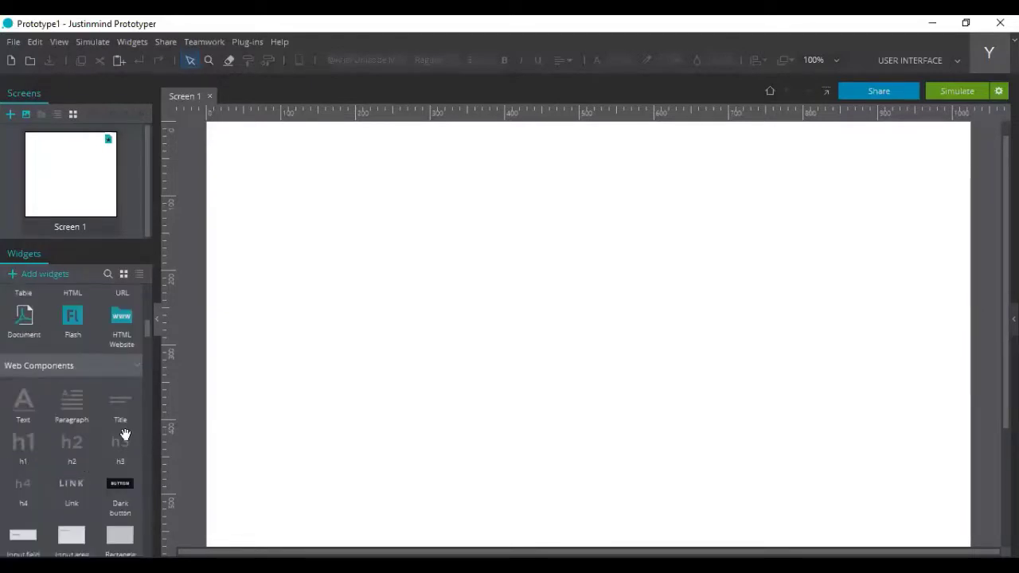
scroll(125, 434, down, 3)
drag(120, 427, 646, 298)
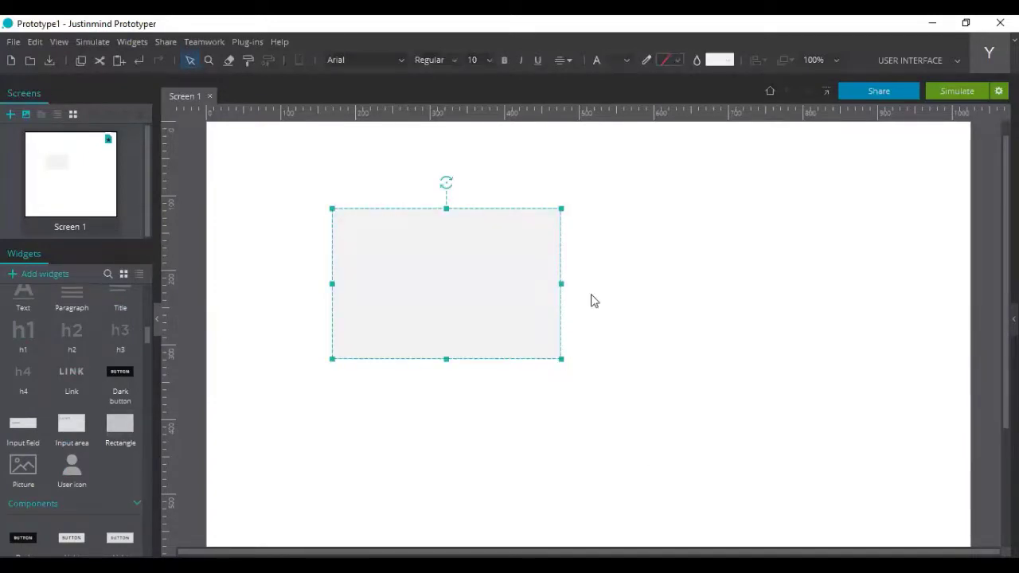
mouse_move(609, 227)
mouse_down()
mouse_move(613, 254)
mouse_move(628, 232)
mouse_up()
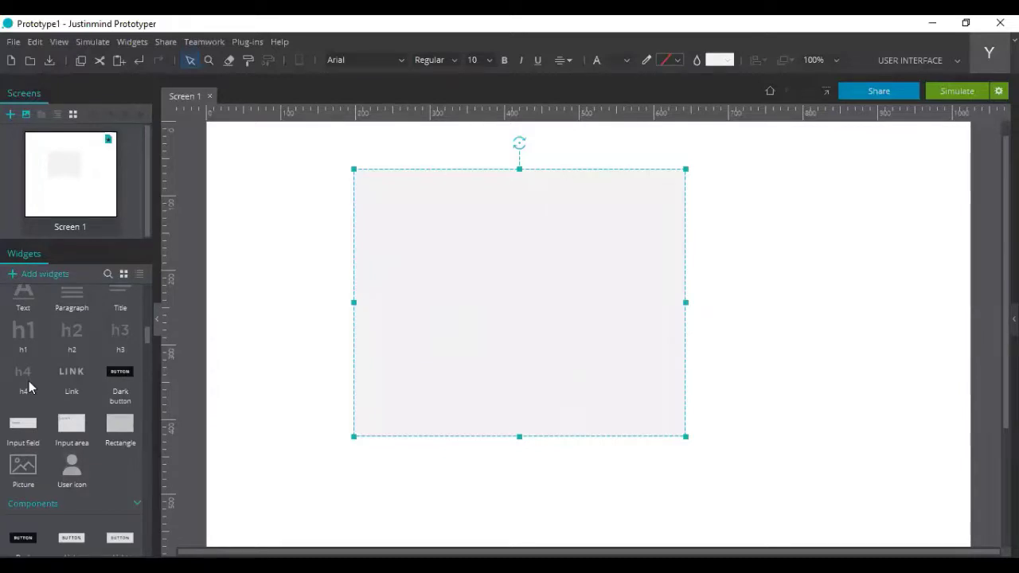
Add a text widget near the upper edge of the grey rectangle reading "Login Form"
drag(28, 388, 437, 193)
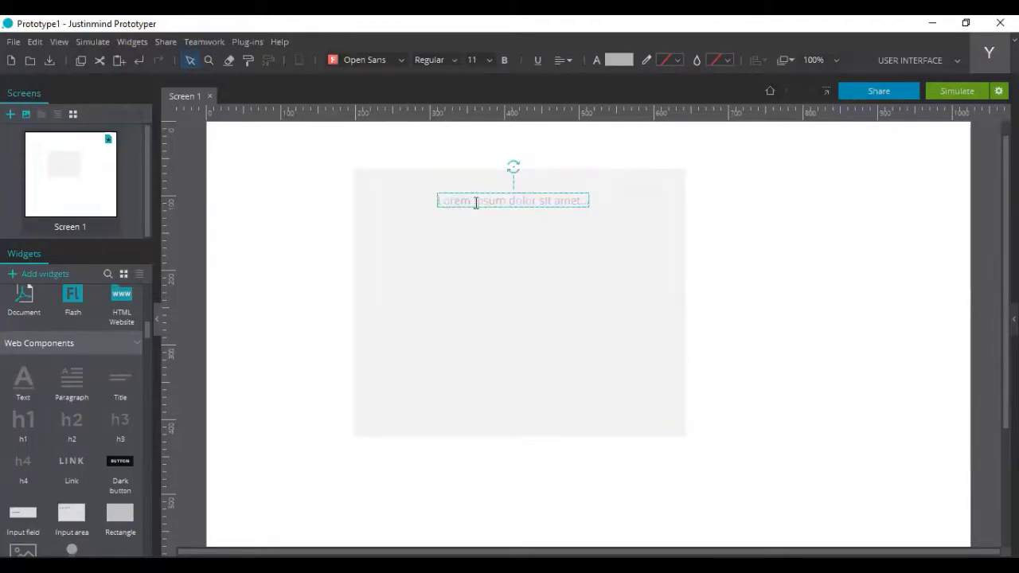
double_click(476, 202)
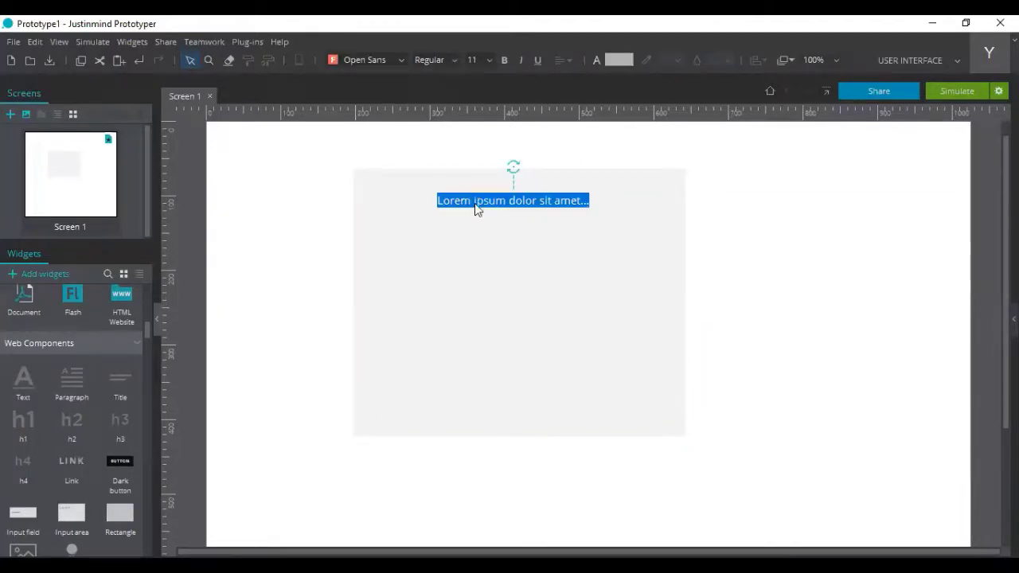
text(Log)
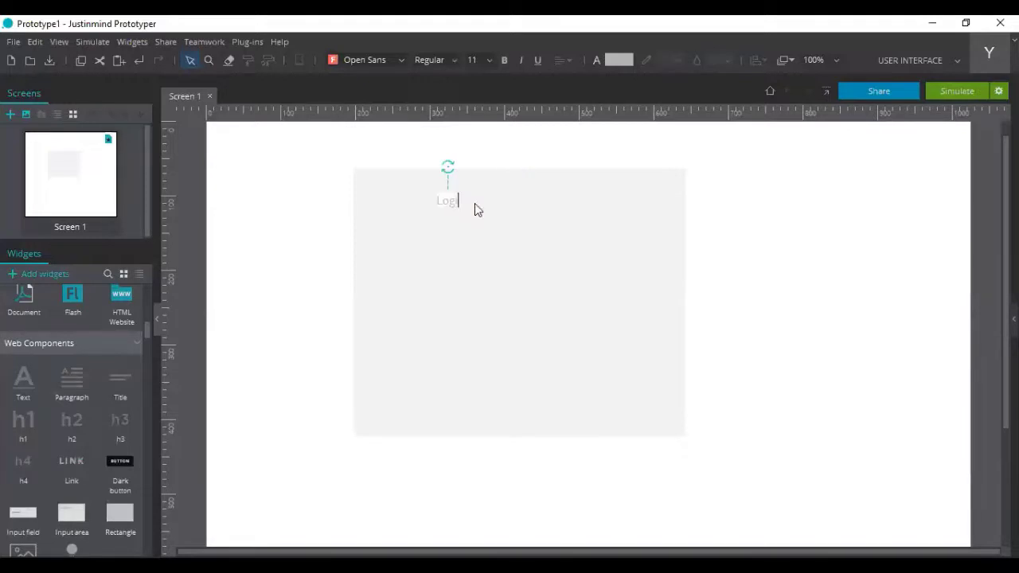
text(in Form)
Set the "Login Form" heading's font size to 24 and move it to about X 326, Y 91
click(488, 60)
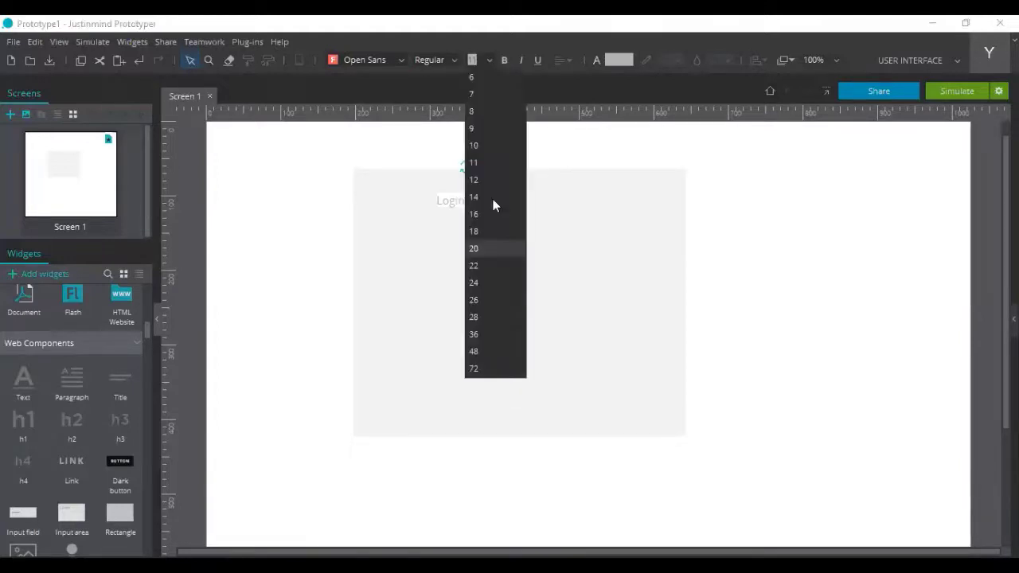
click(490, 248)
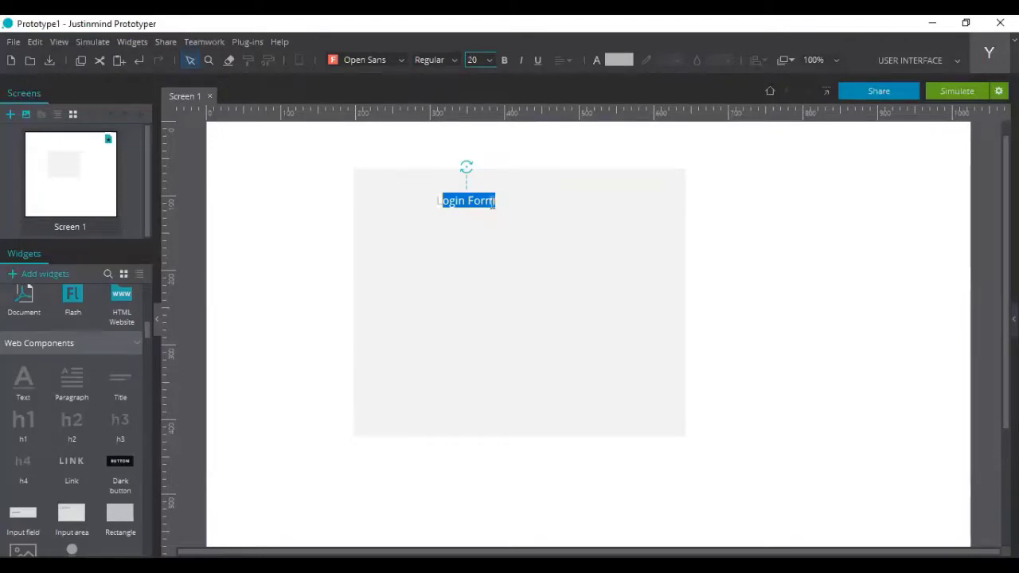
click(792, 236)
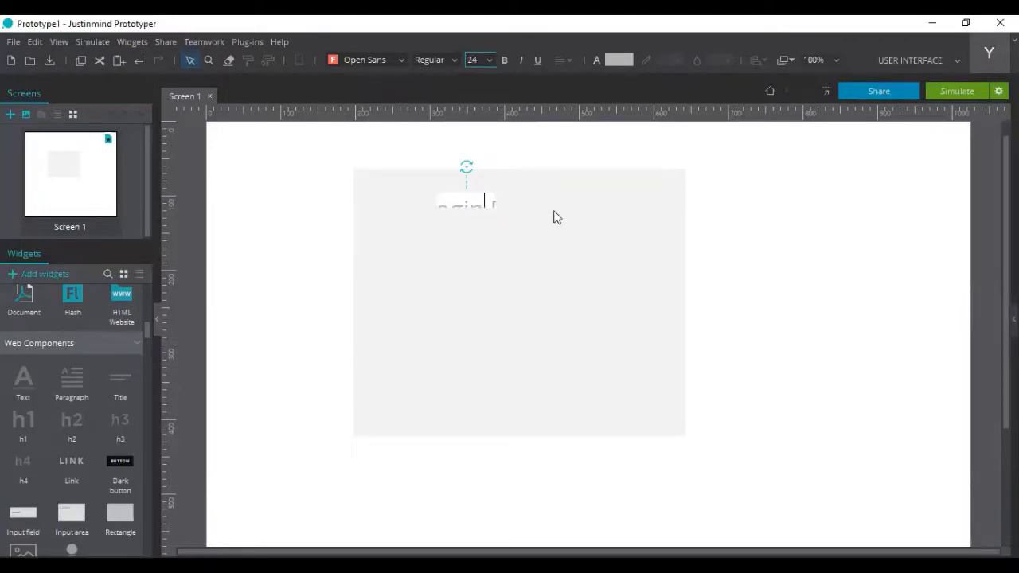
drag(568, 215, 581, 212)
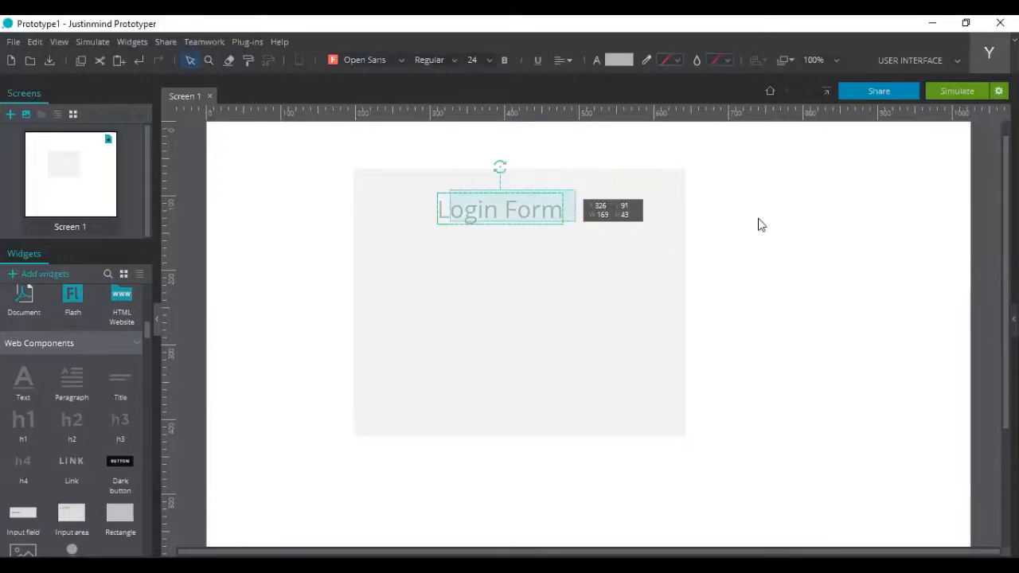
key(Escape)
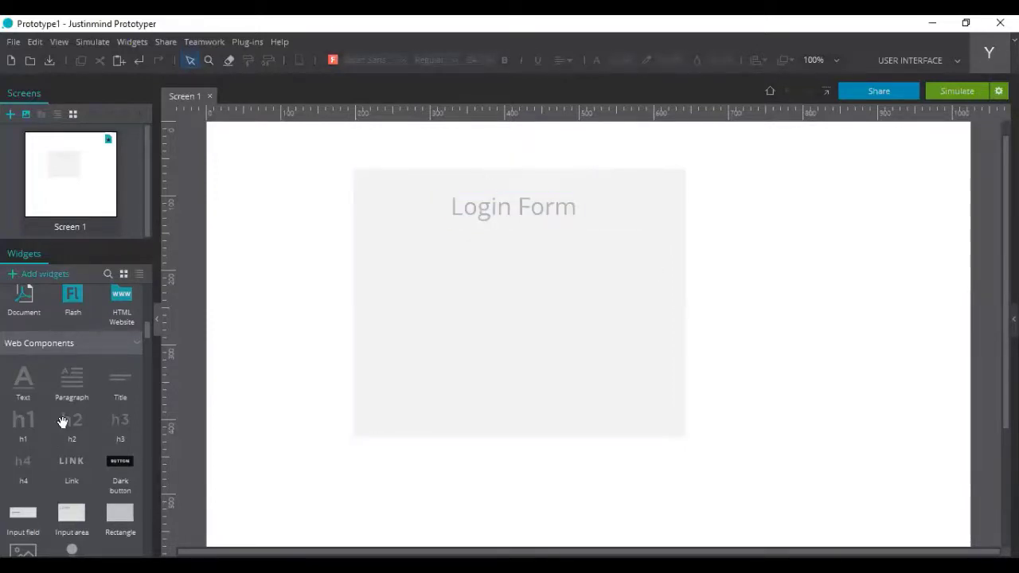
Place an input field below the heading and change its text to "User Name"
scroll(27, 427, down, 2)
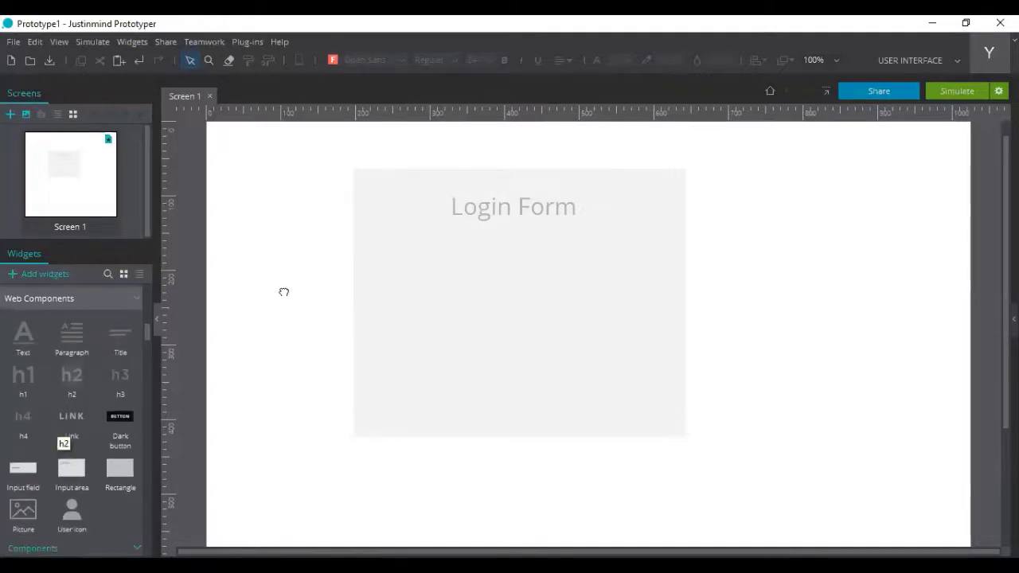
drag(377, 243, 476, 269)
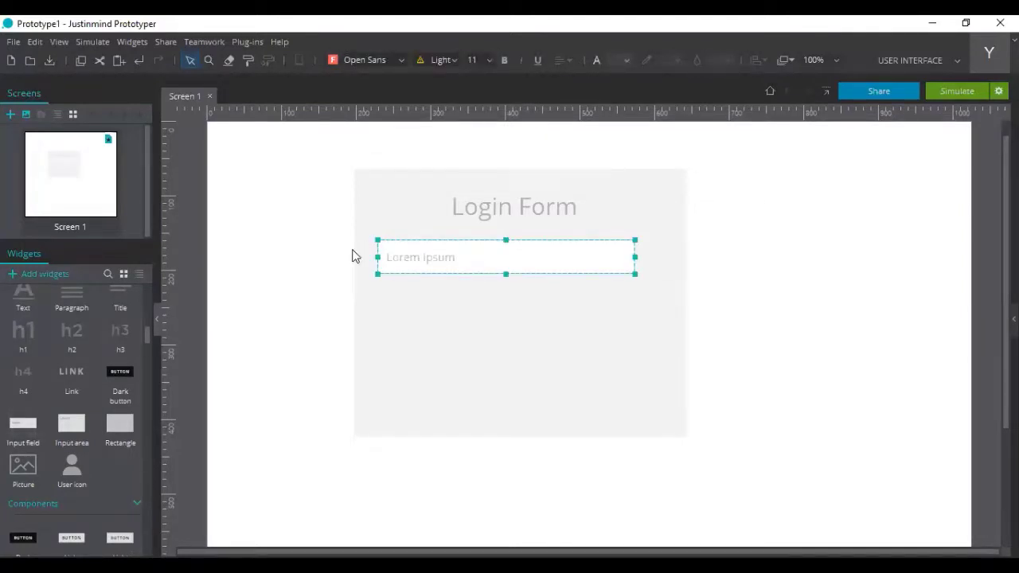
key(Return)
text(user)
key(BackSpace)
key(BackSpace)
key(BackSpace)
text(ser Name)
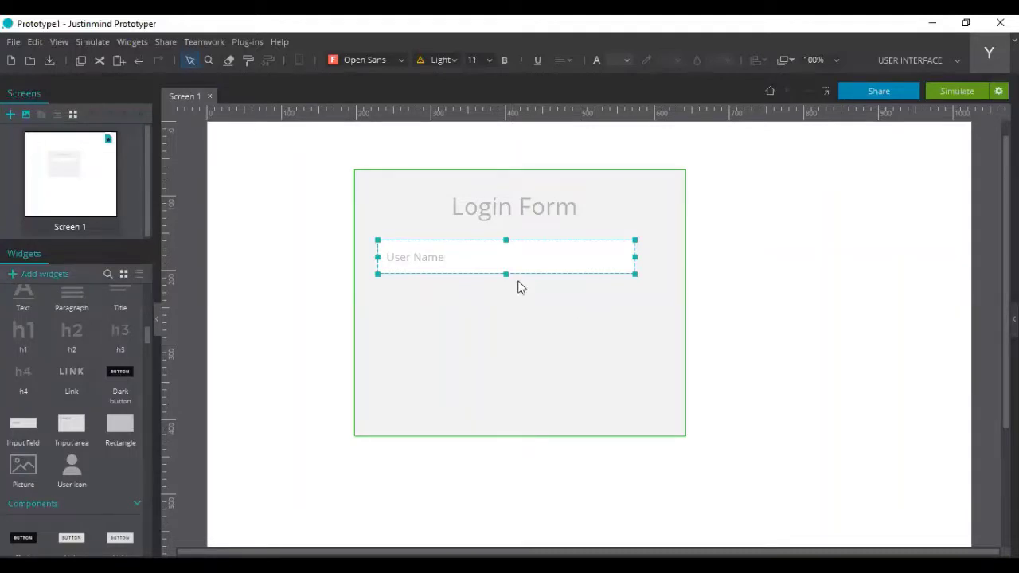
Place a second input field aligned below the User Name field and change its text to "Password"
drag(26, 433, 387, 295)
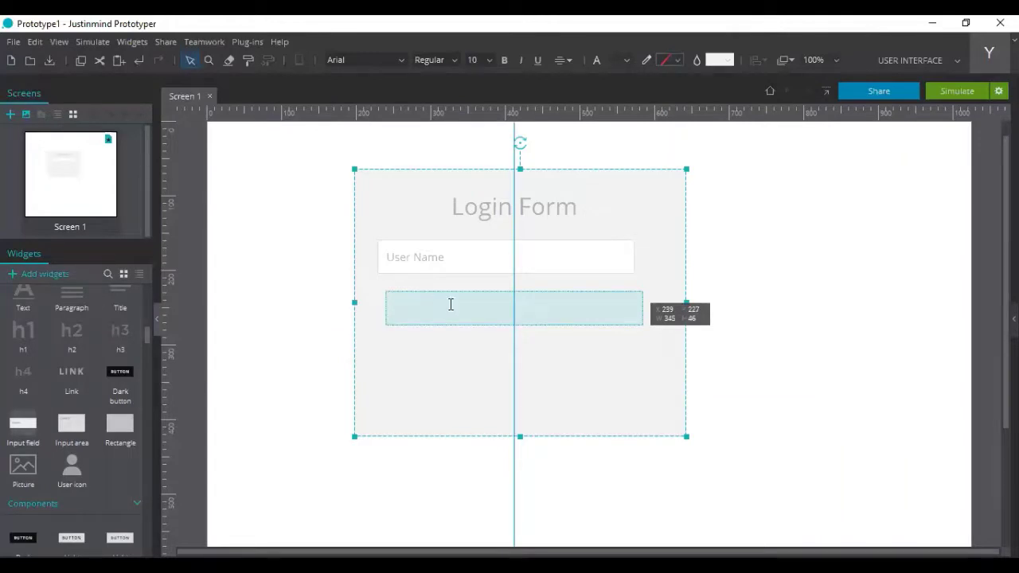
drag(451, 304, 453, 302)
double_click(453, 304)
key(ctrl+a)
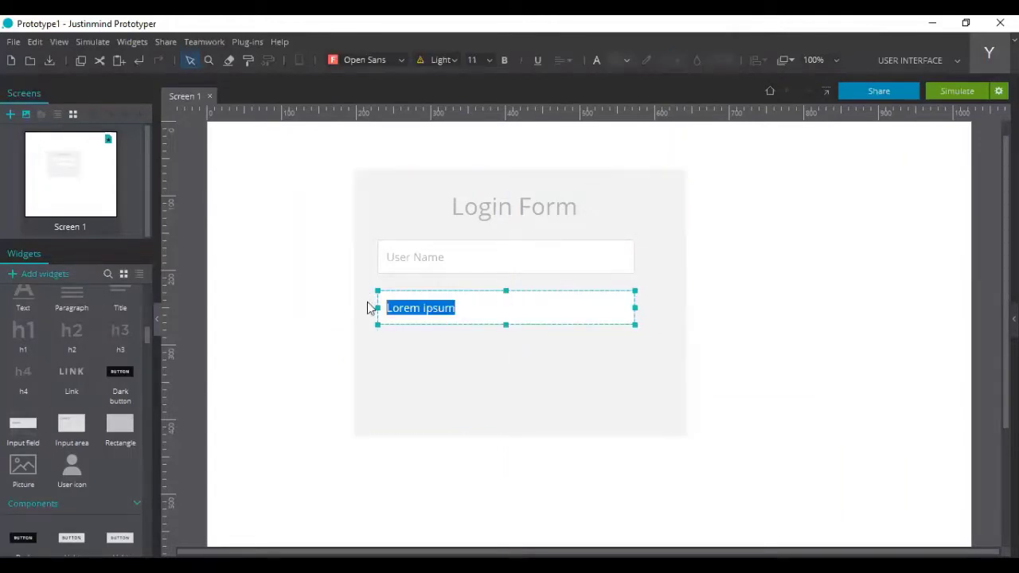
text(Password)
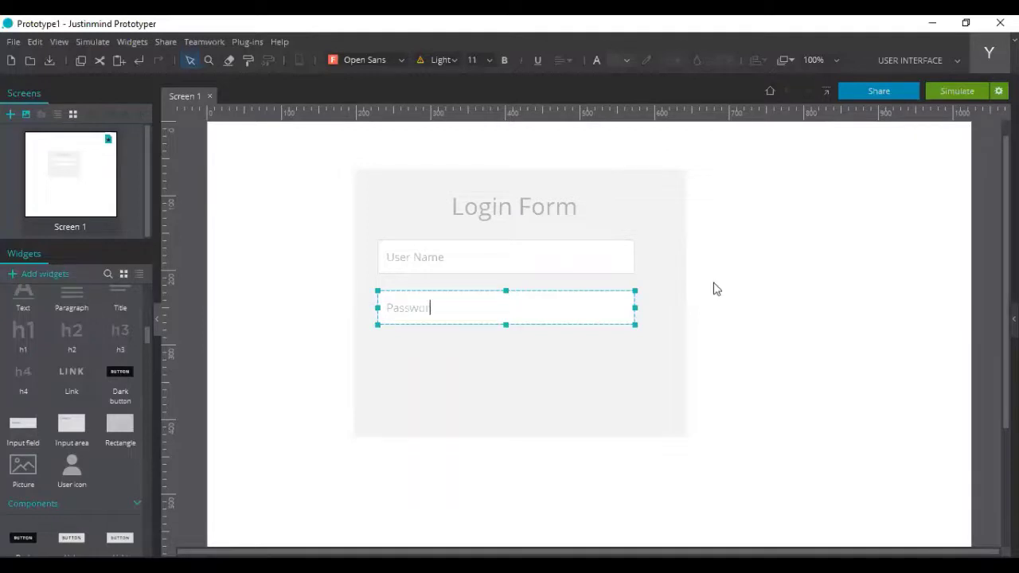
key(Escape)
click(699, 296)
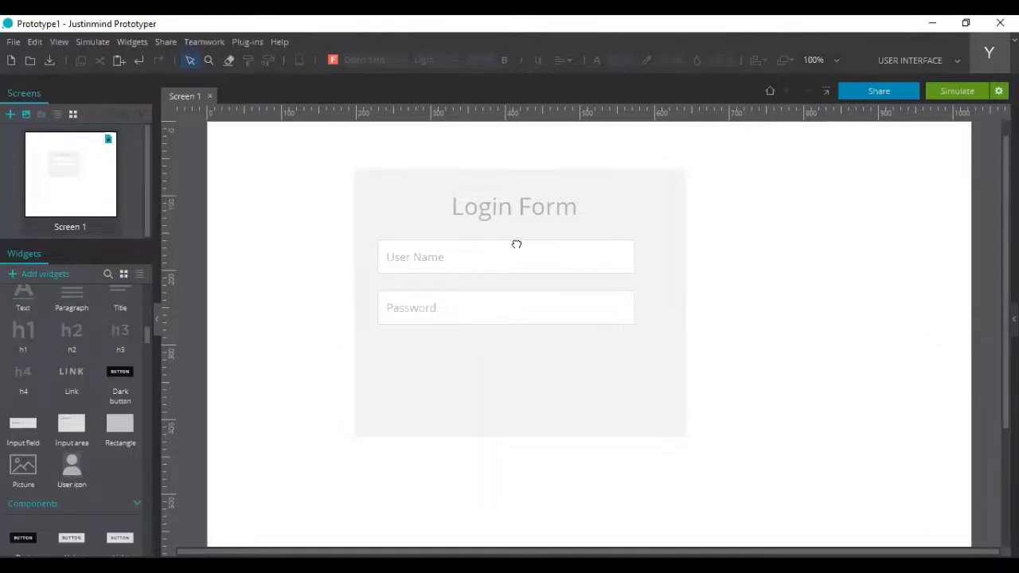
Place a user icon inside the User Name field, toward its right end
drag(517, 244, 766, 310)
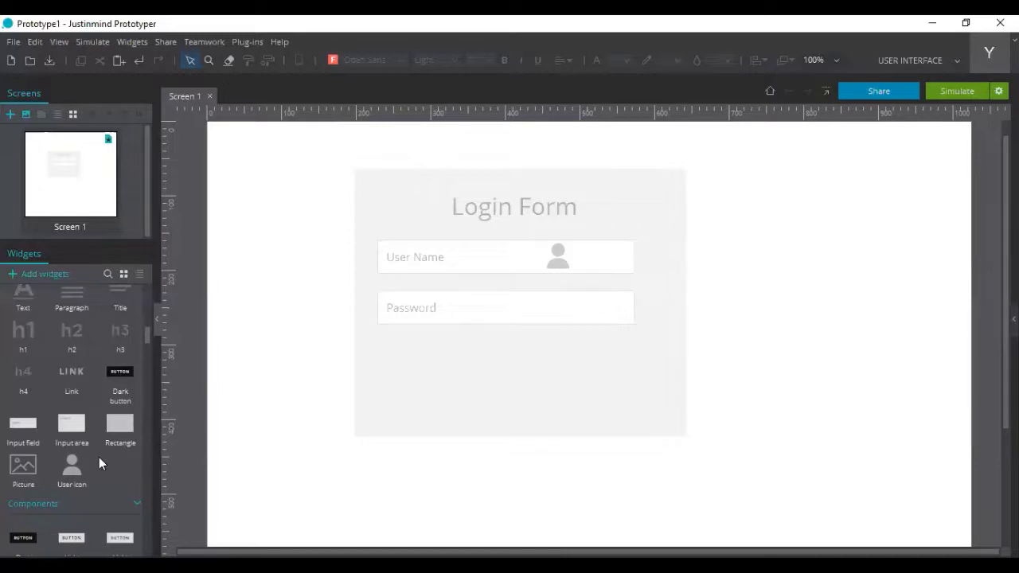
Examine the Web Components widgets, from buttons, switches and search fields to social buttons, indicators and lists
scroll(99, 458, up, 3)
scroll(99, 457, down, 4)
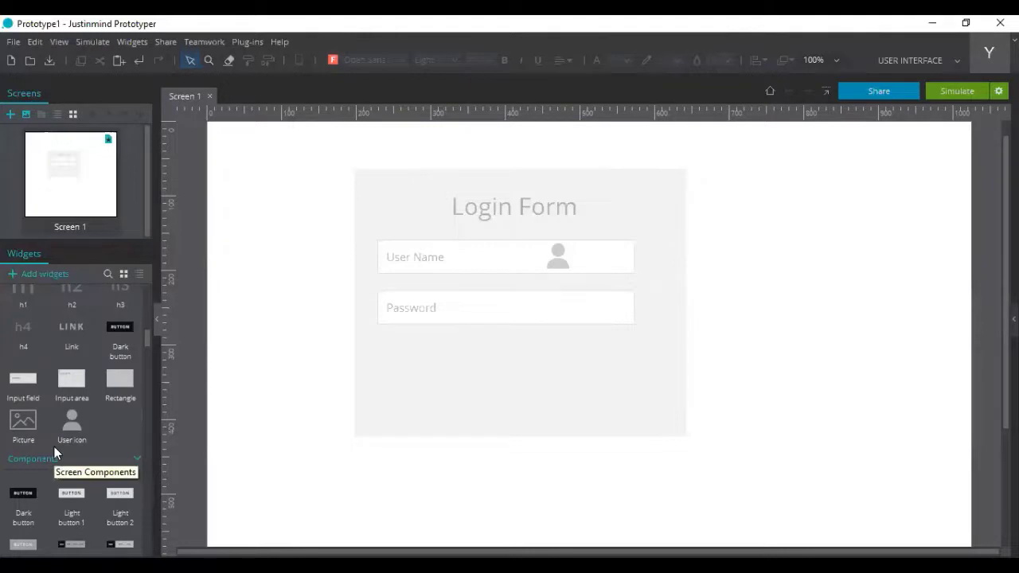
scroll(54, 447, up, 2)
scroll(76, 439, down, 2)
scroll(76, 438, down, 4)
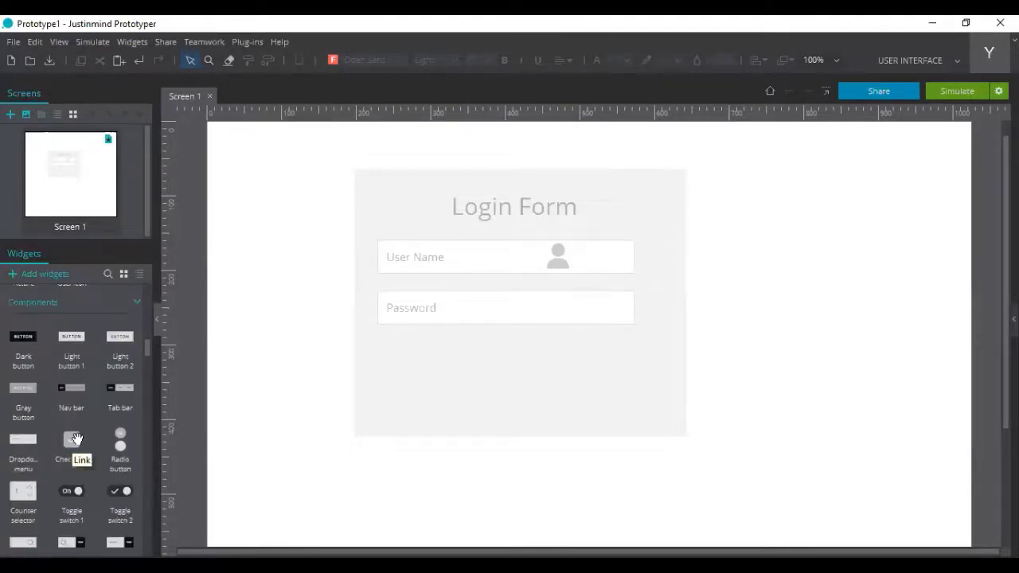
scroll(76, 439, down, 3)
scroll(76, 437, up, 1)
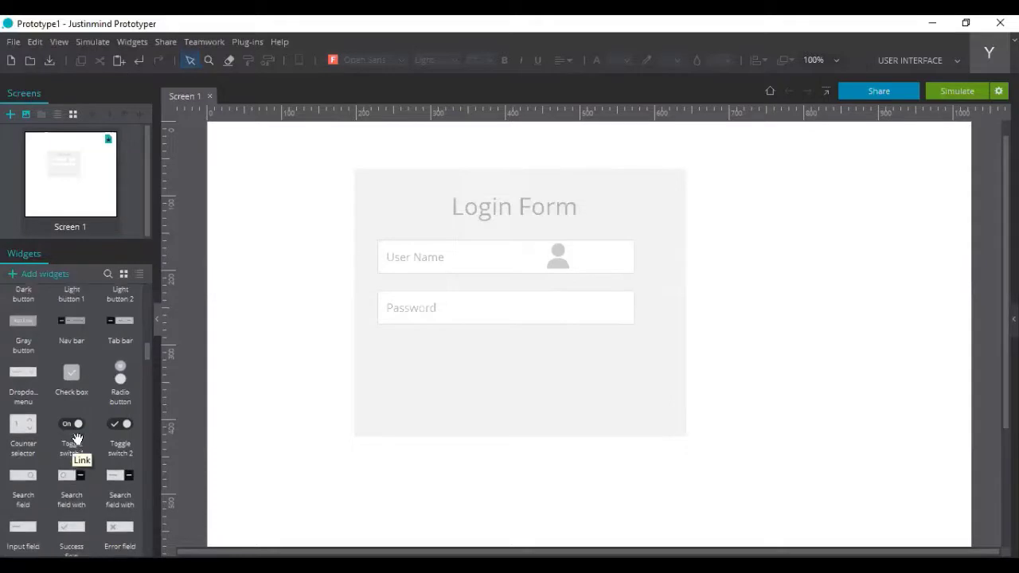
scroll(76, 439, down, 3)
scroll(76, 439, down, 2)
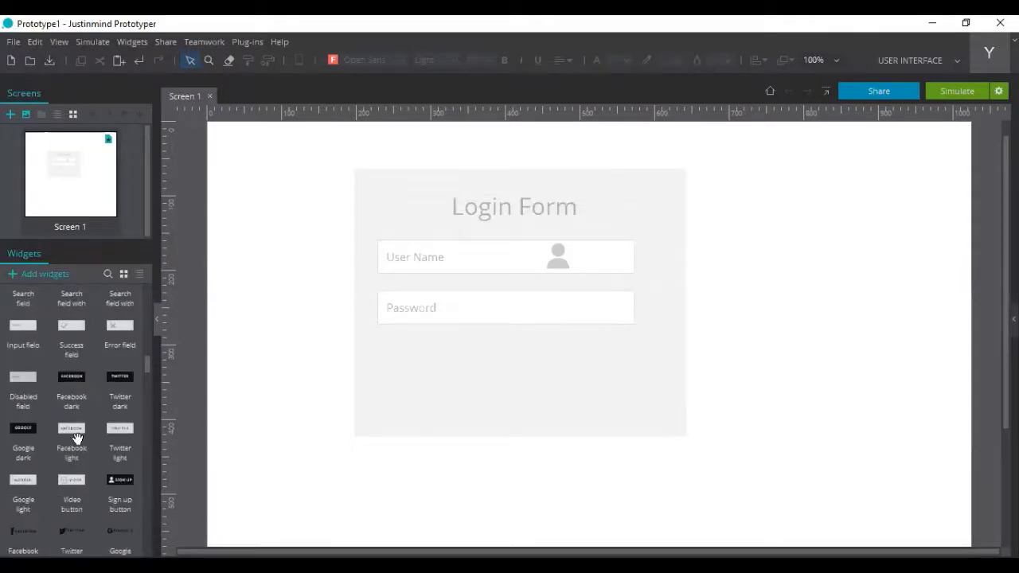
scroll(77, 439, down, 2)
scroll(77, 438, down, 2)
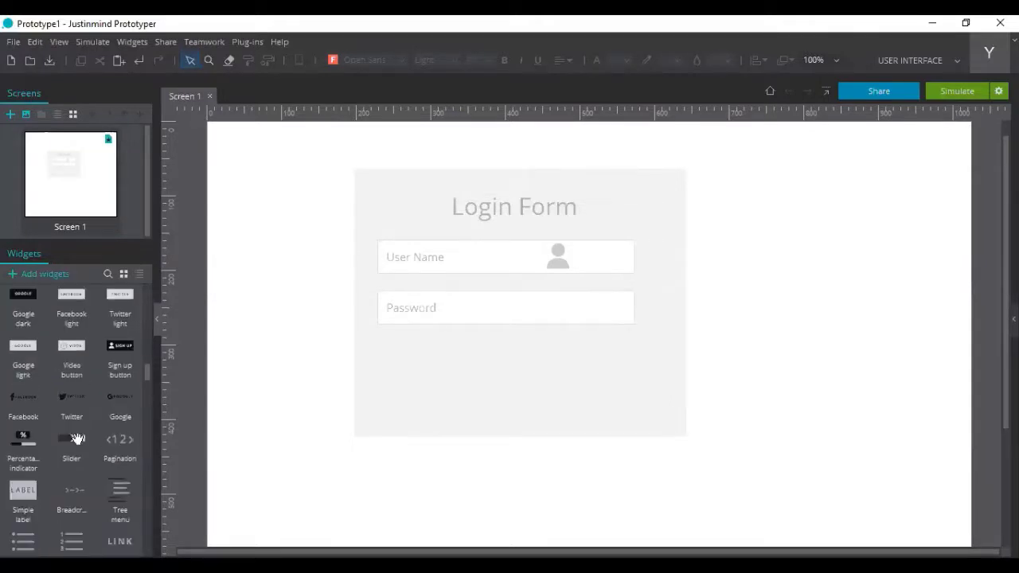
scroll(77, 438, down, 2)
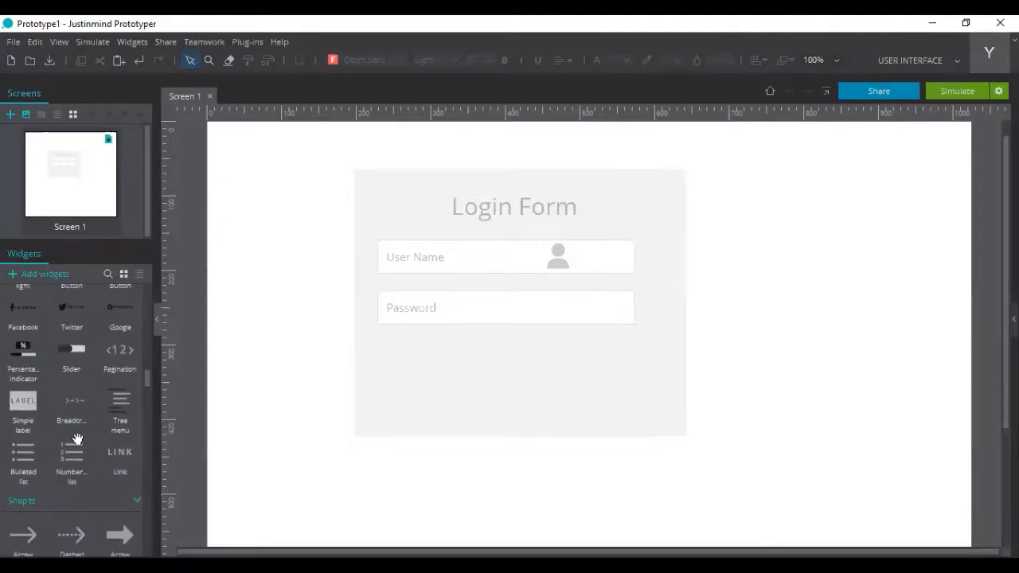
scroll(77, 439, up, 3)
scroll(77, 438, up, 4)
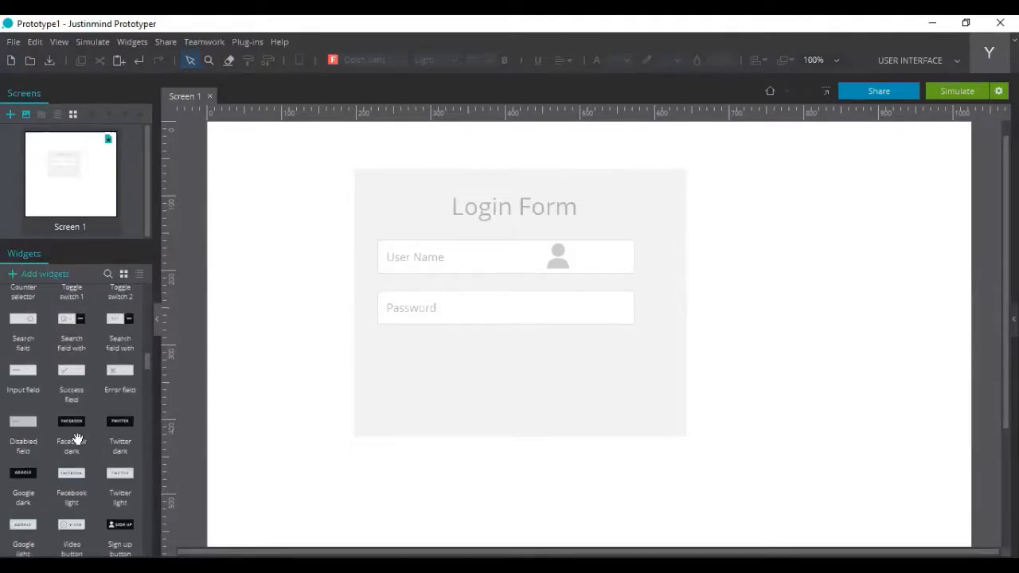
scroll(77, 439, up, 3)
scroll(76, 436, up, 1)
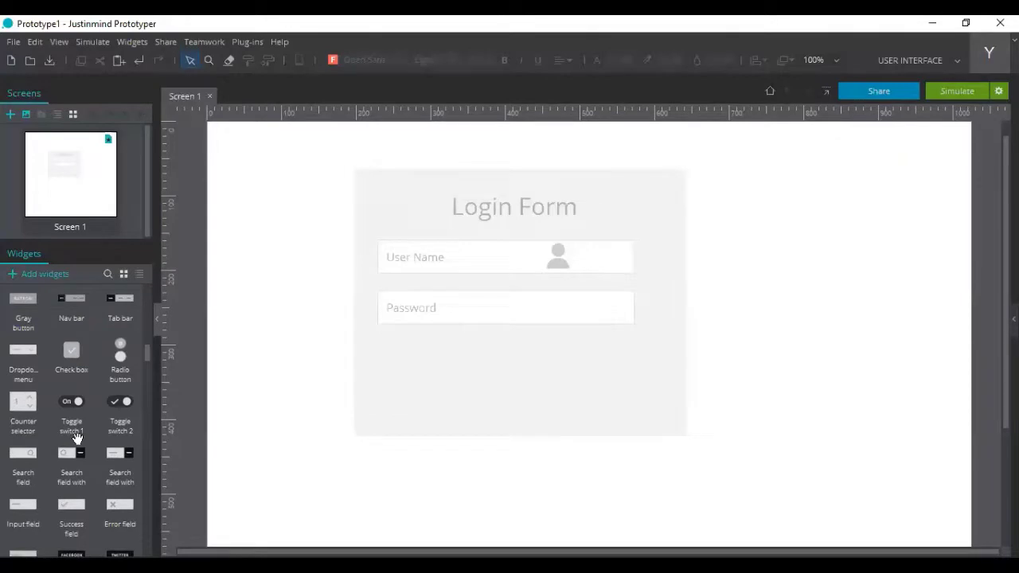
scroll(76, 437, up, 1)
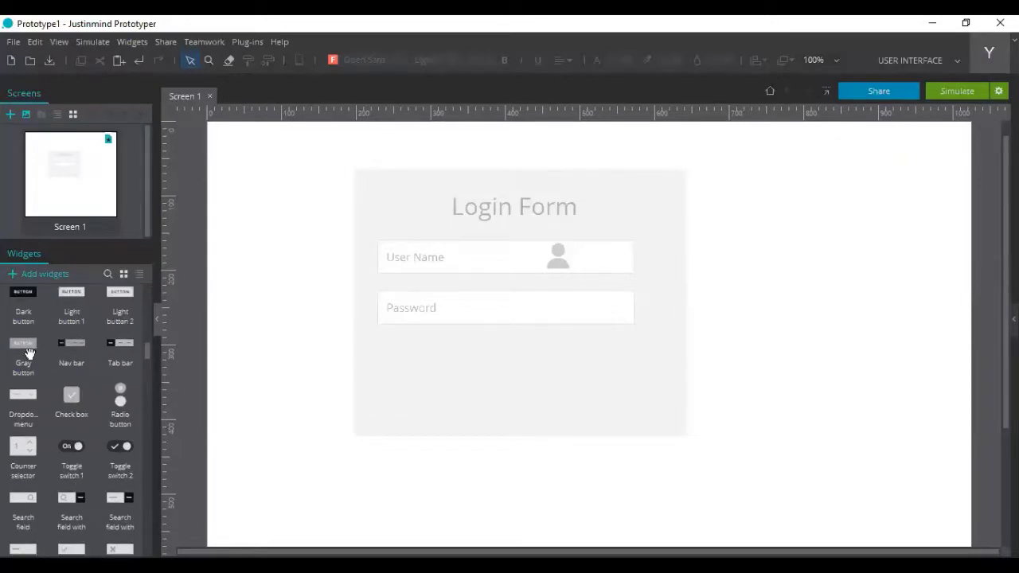
Place a gray button centred below the Password field and change its label to "LOGIN"
drag(29, 353, 513, 372)
double_click(513, 371)
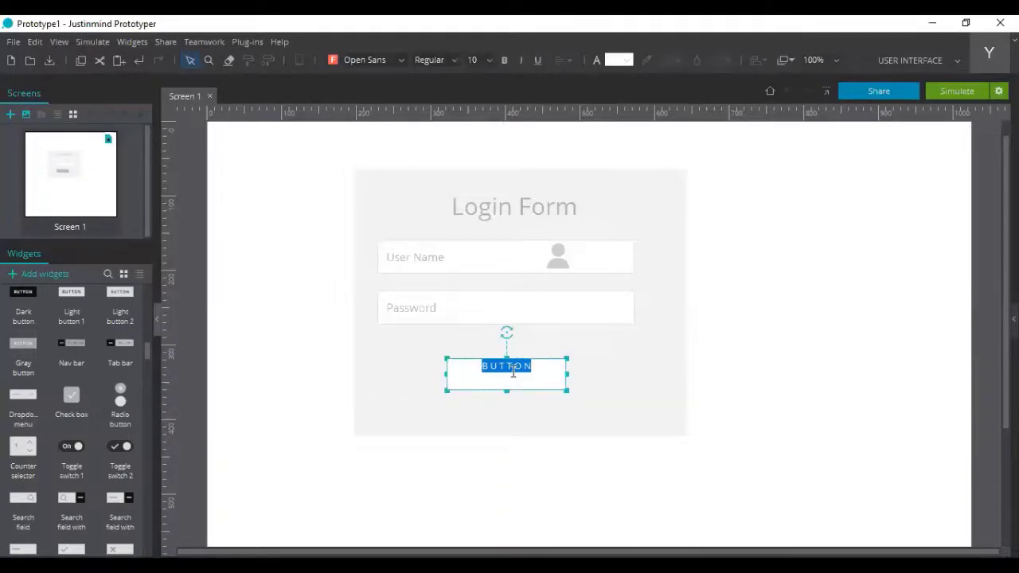
key(BackSpace)
text(LOGIN)
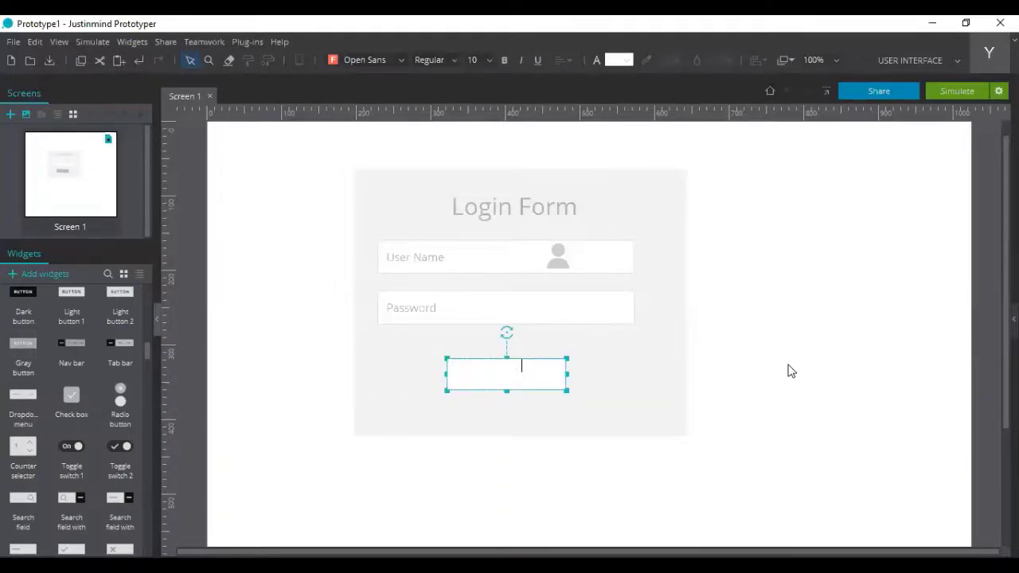
key(Escape)
click(725, 336)
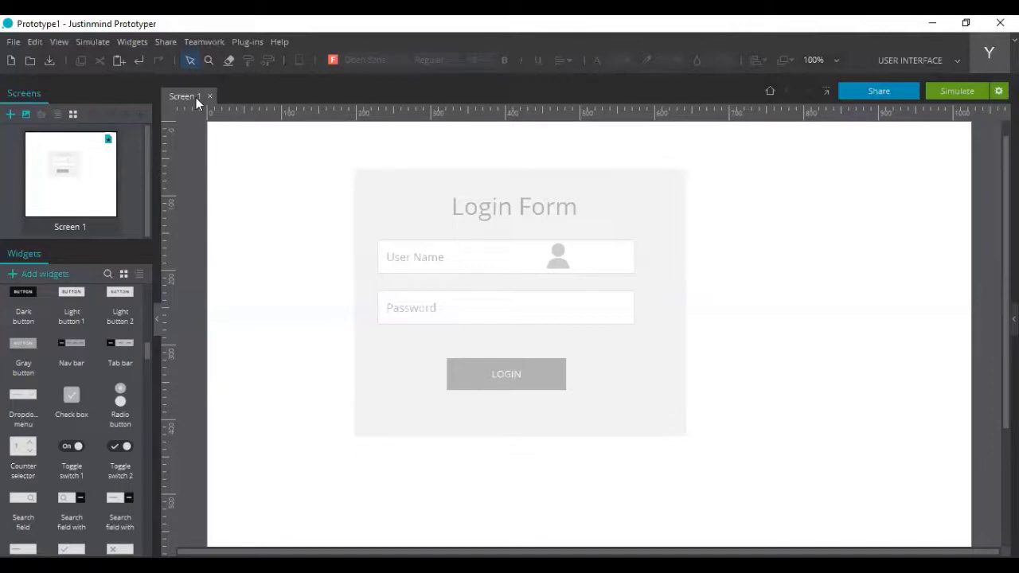
click(630, 384)
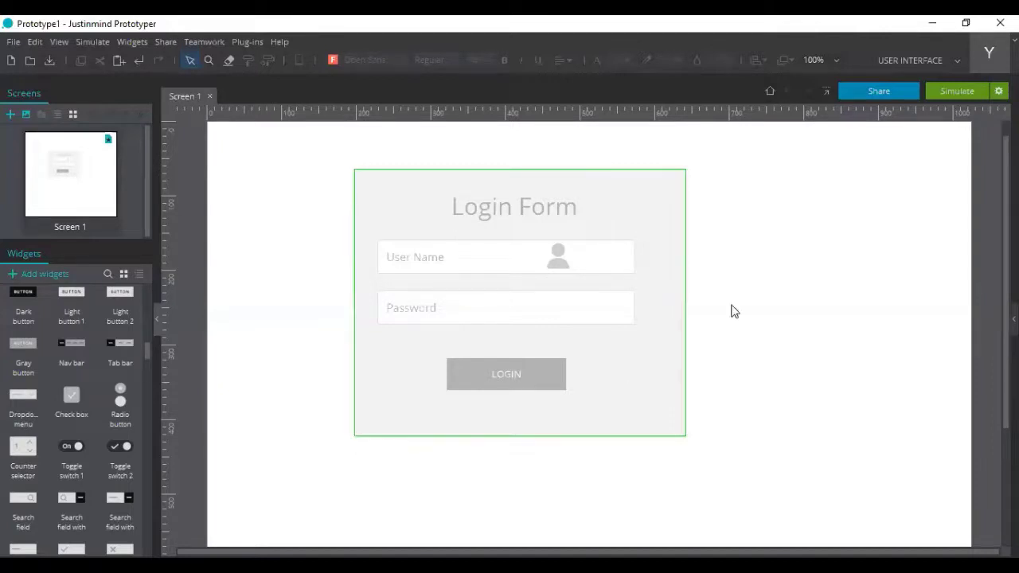
Create a new 1024 x 768 px Web screen named "Menu Utama" using Template 1, and show it for editing
click(13, 41)
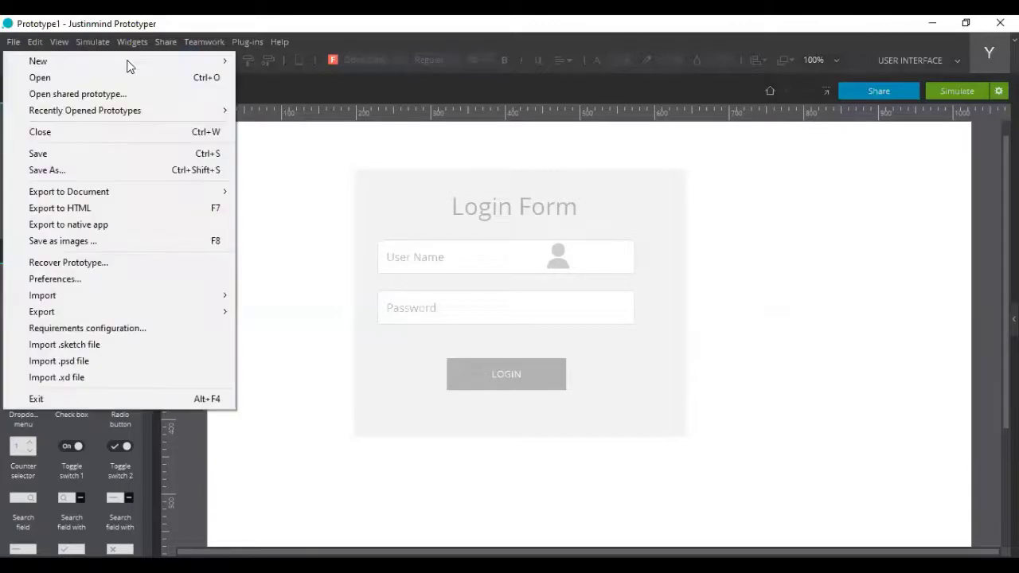
mouse_move(159, 60)
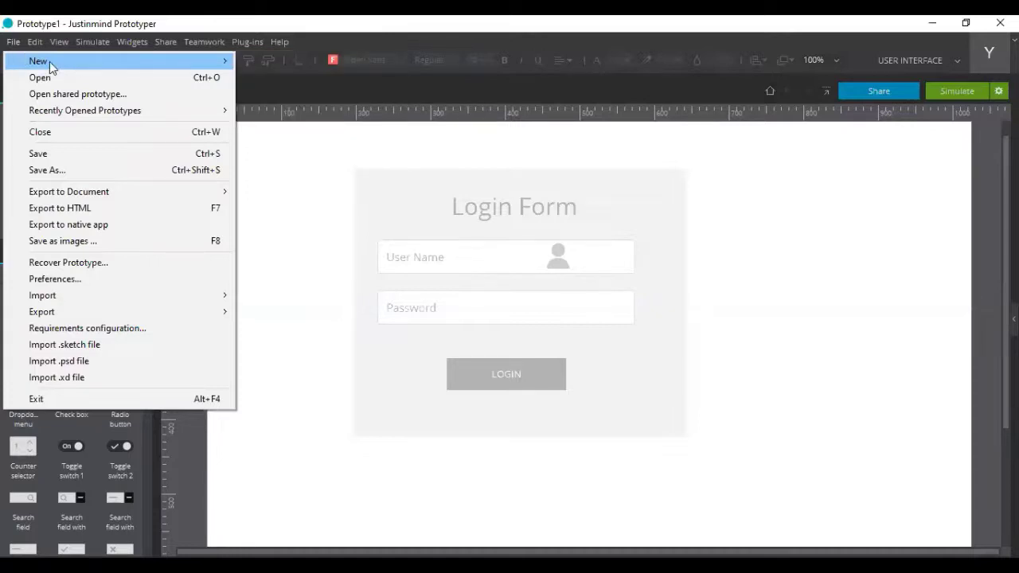
mouse_move(296, 95)
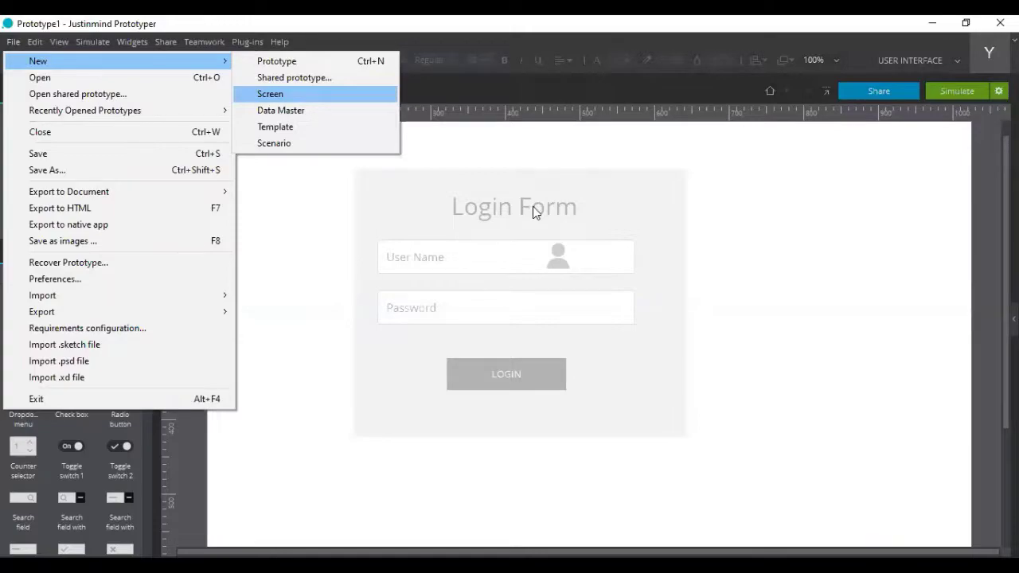
key(Return)
text(Men)
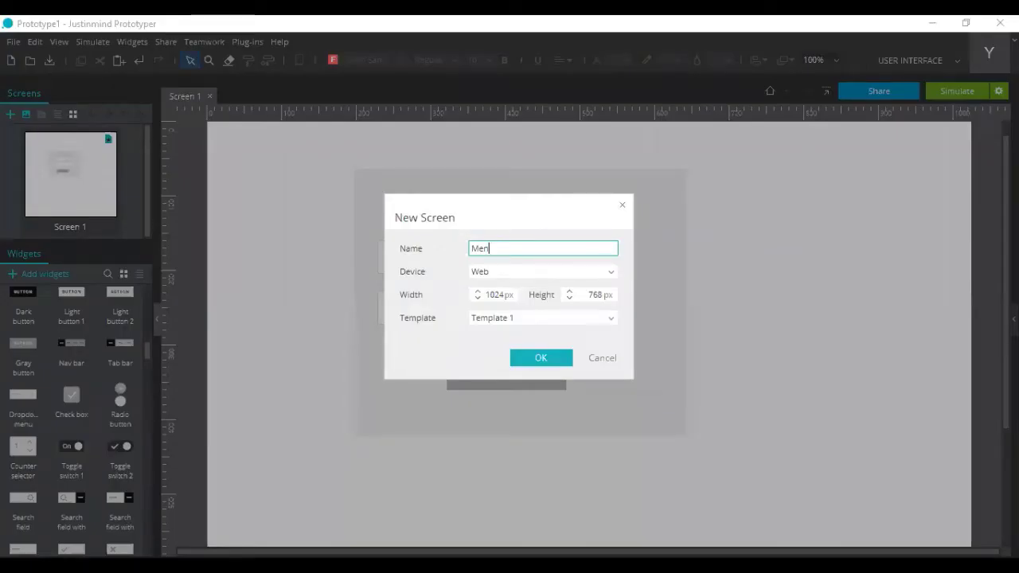
text(u Utama)
click(548, 360)
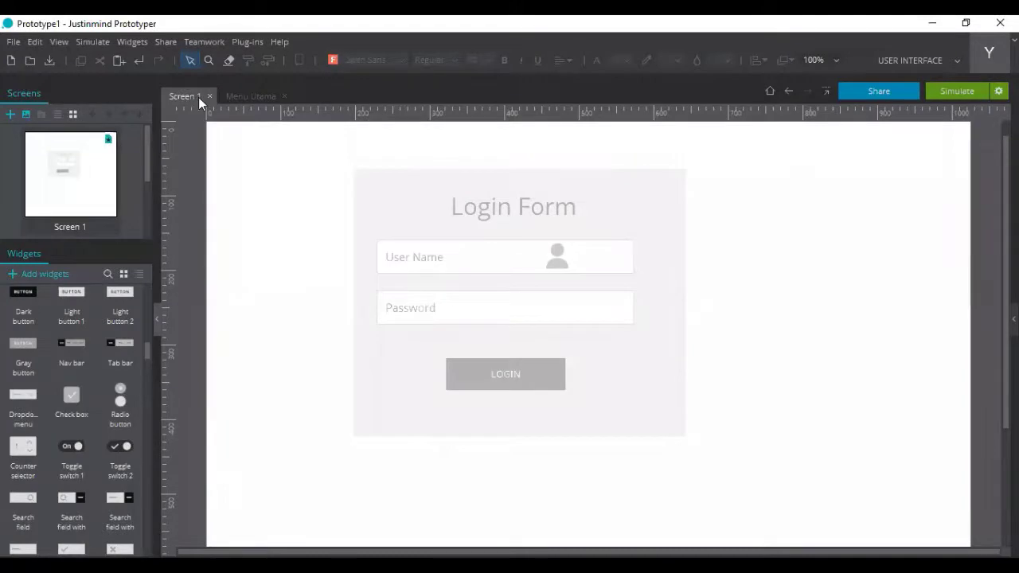
click(248, 94)
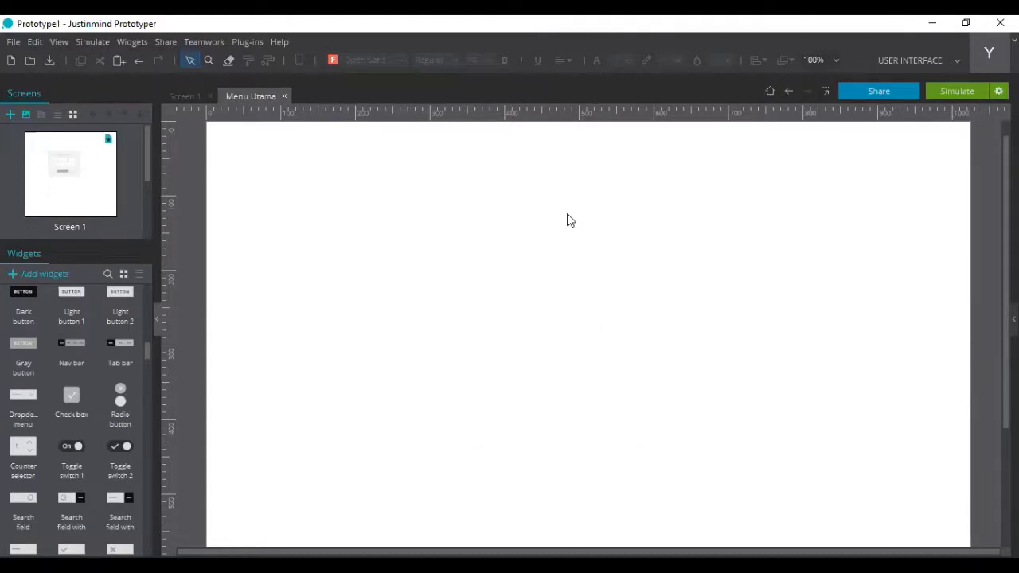
Switch to Adobe Acrobat Reader and examine the Menu Utama mock-up on page 19 of the slides
key(alt+Tab)
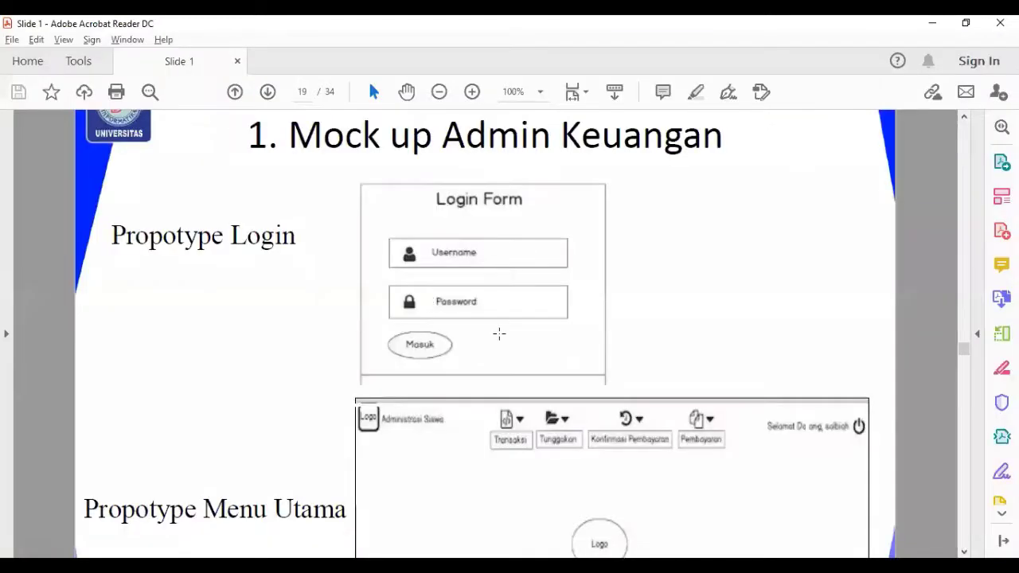
scroll(499, 334, down, 3)
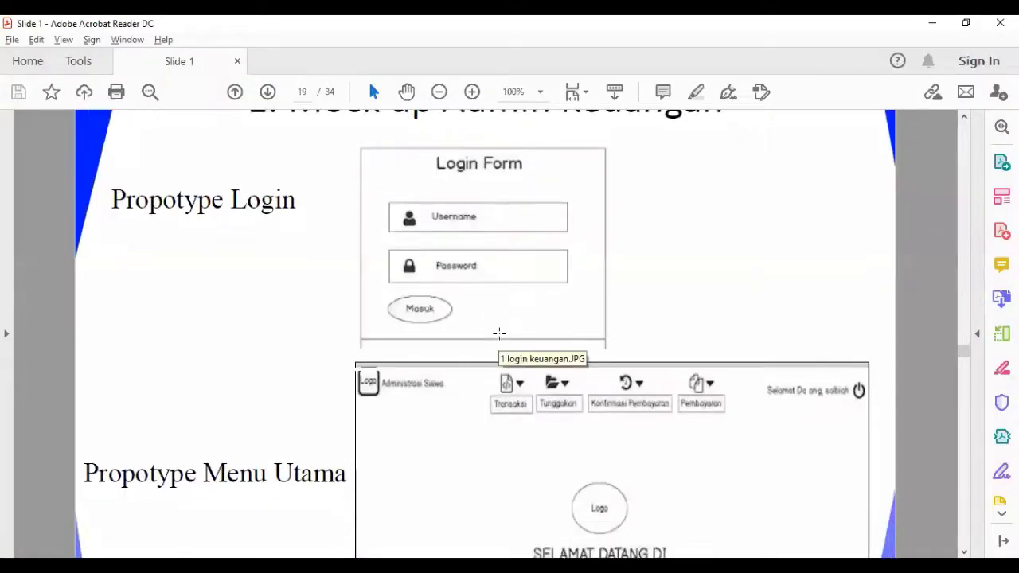
scroll(499, 333, up, 3)
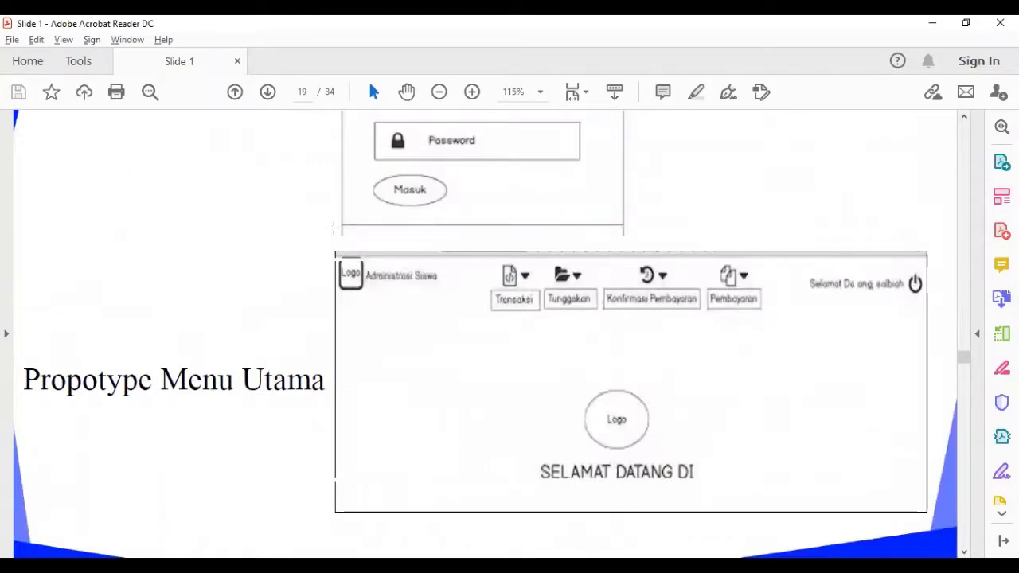
scroll(383, 270, down, 1)
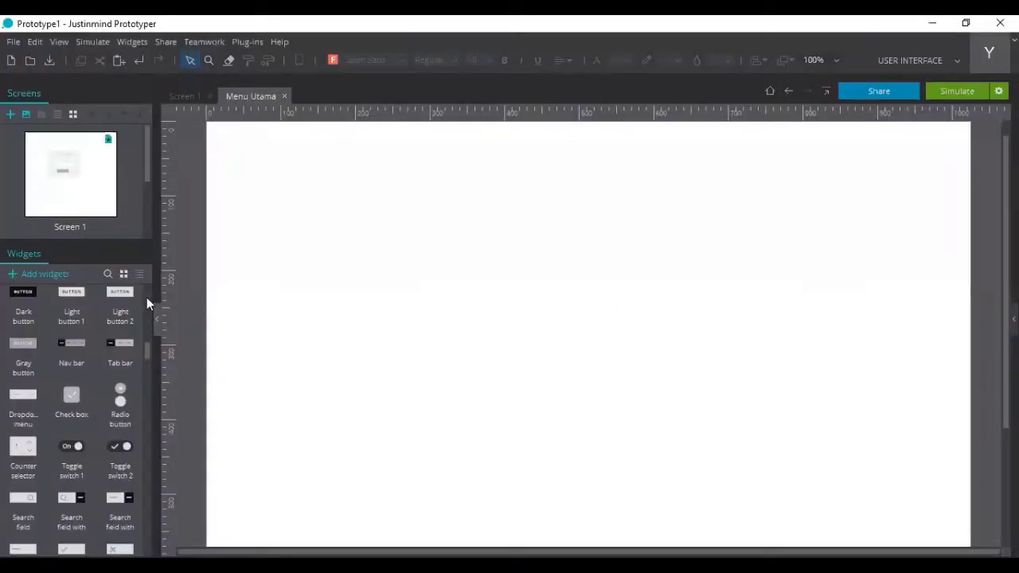
Switch back to Justinmind and try a Picture widget without an image file near the upper-left corner of the Menu Utama canvas
scroll(144, 301, down, 3)
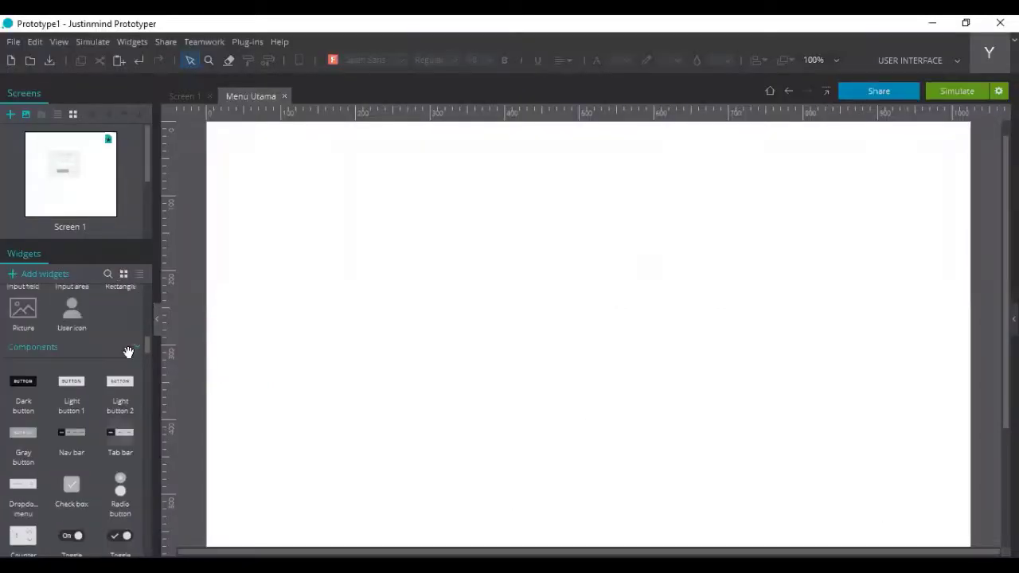
scroll(128, 352, up, 3)
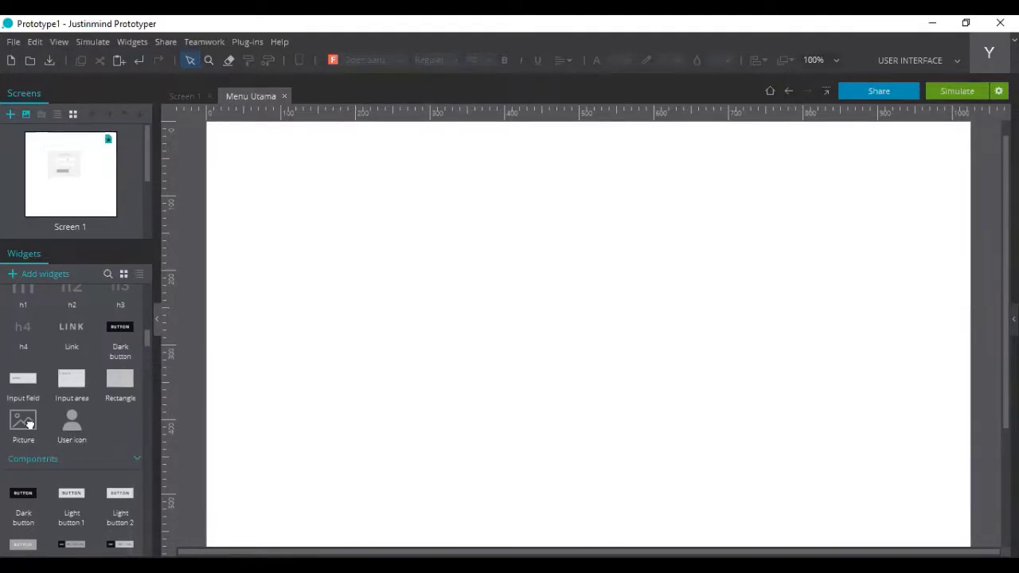
drag(24, 421, 248, 175)
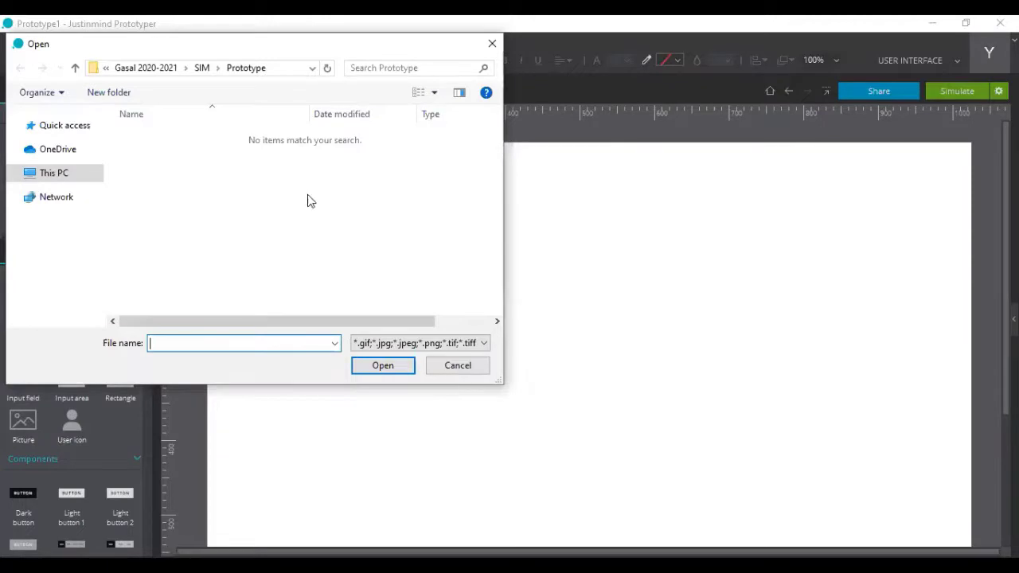
key(Escape)
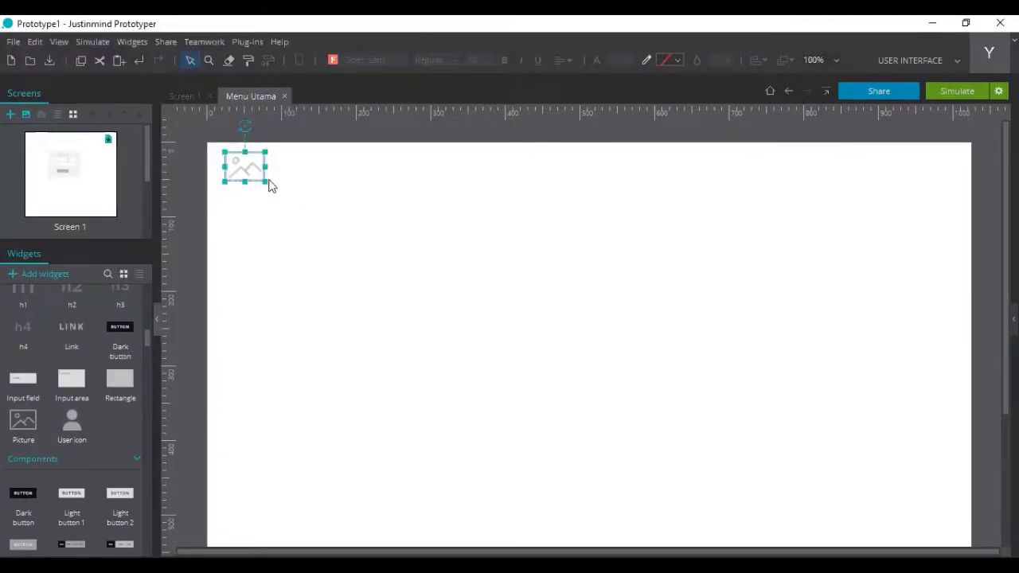
key(Escape)
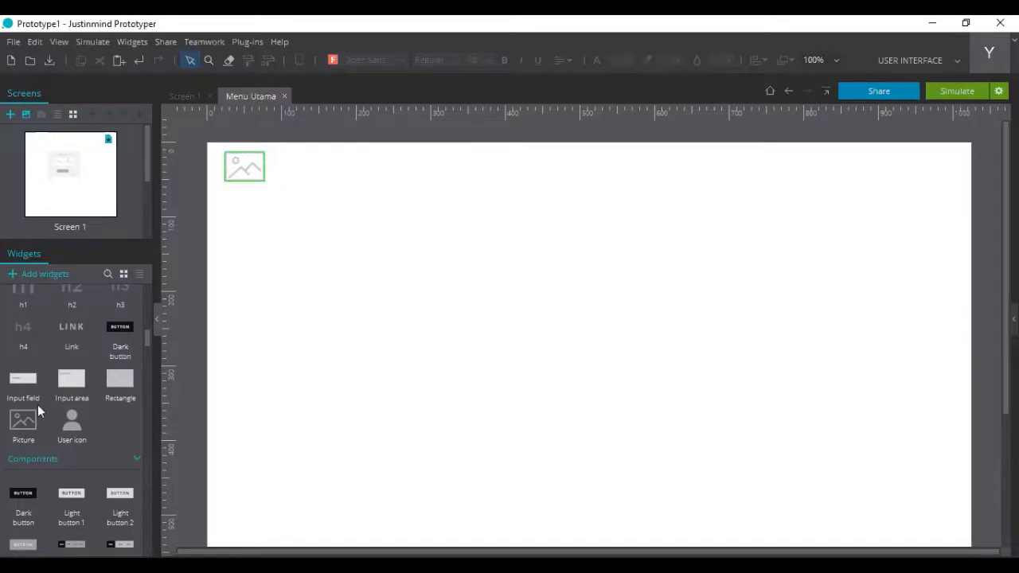
double_click(44, 426)
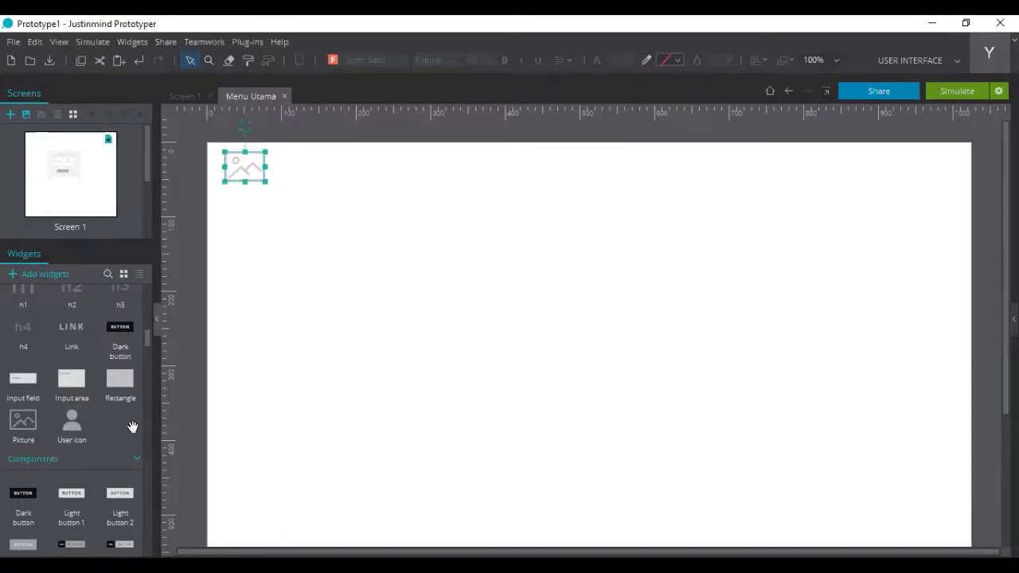
Place a small light-gray box in the upper-left corner of the Menu Utama canvas and label it "Logo"
scroll(133, 423, up, 2)
drag(285, 165, 501, 322)
drag(391, 215, 262, 176)
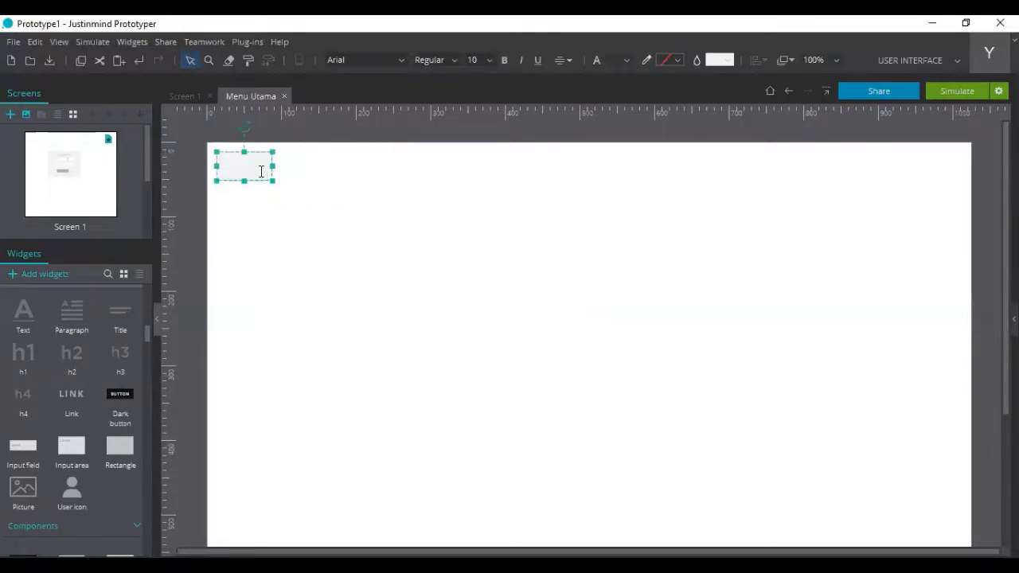
double_click(261, 172)
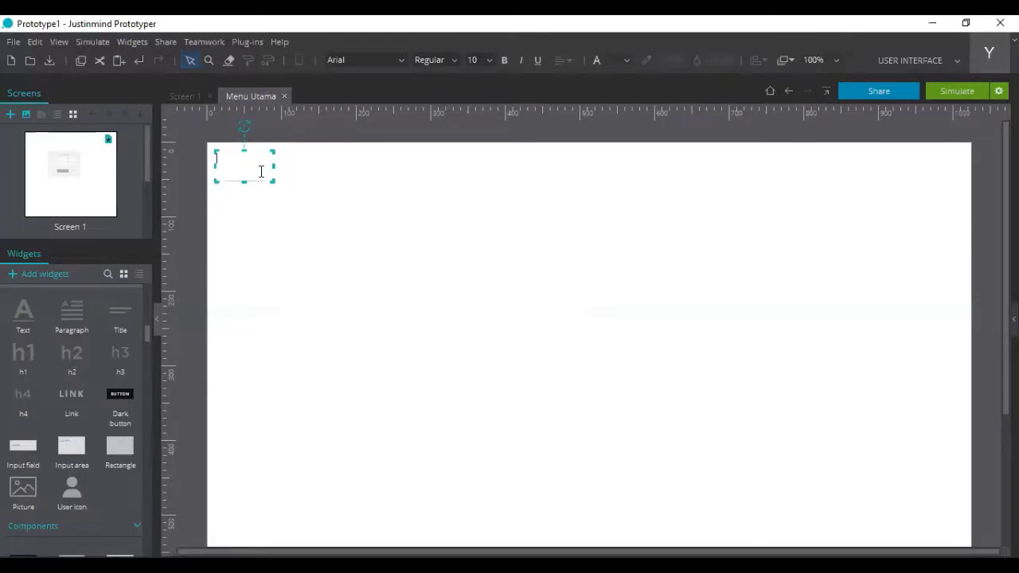
text(Logo)
key(Escape)
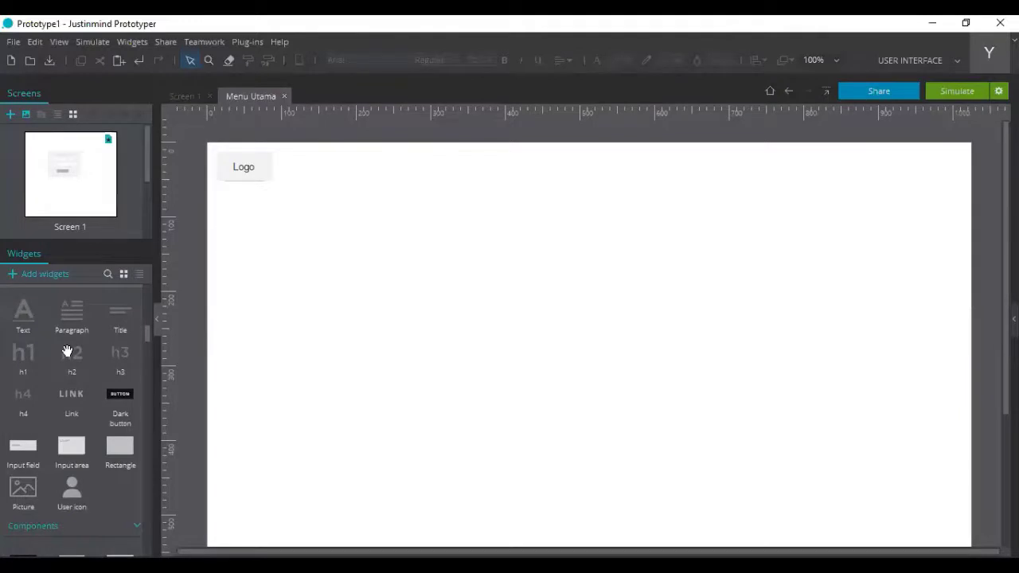
Add a text widget beside the Logo box and change its content to "Administrasi Siswa"
drag(19, 318, 280, 166)
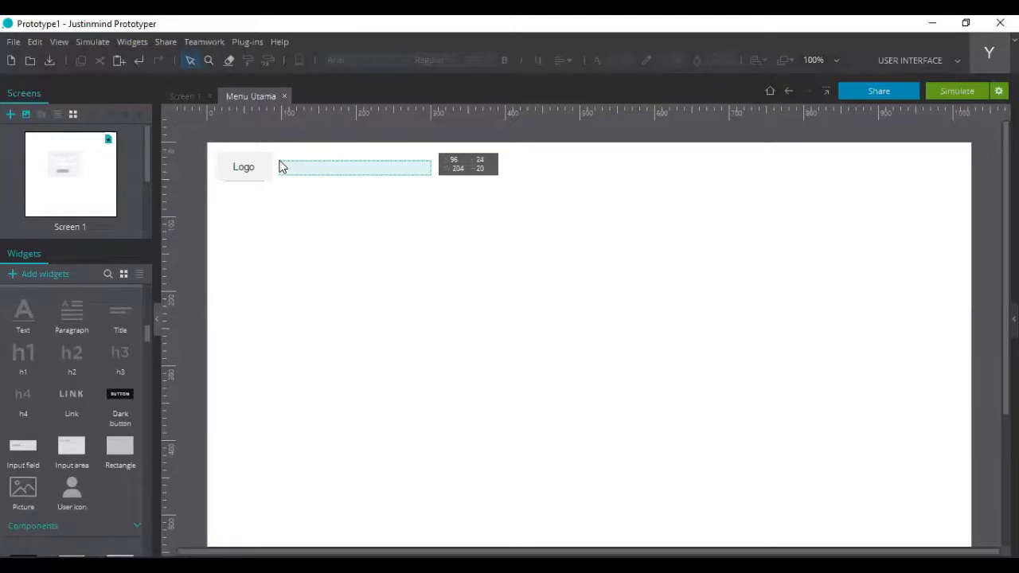
drag(280, 166, 108, 256)
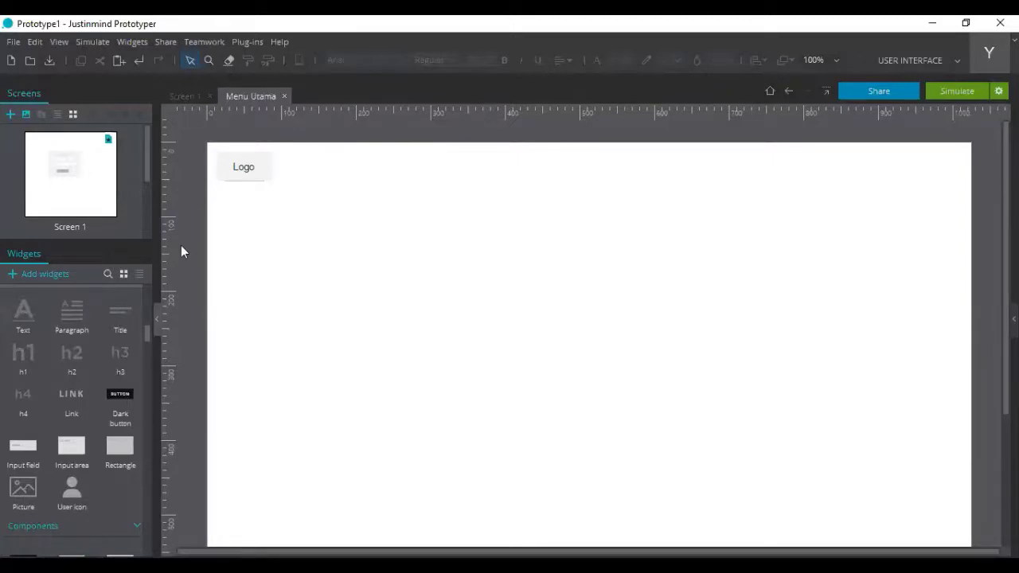
mouse_move(310, 166)
mouse_down()
mouse_move(284, 164)
mouse_move(295, 167)
mouse_up()
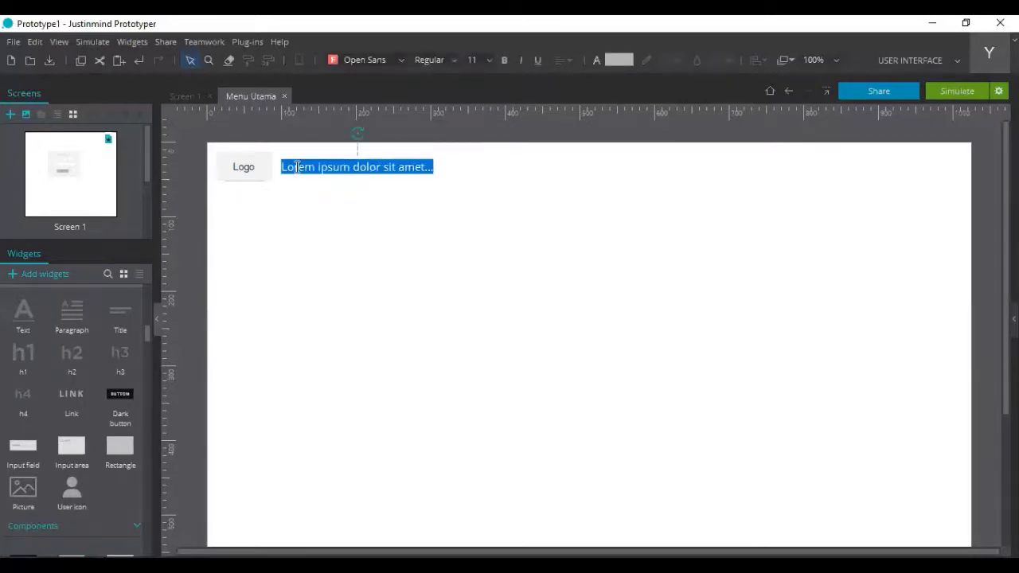
text(Ad)
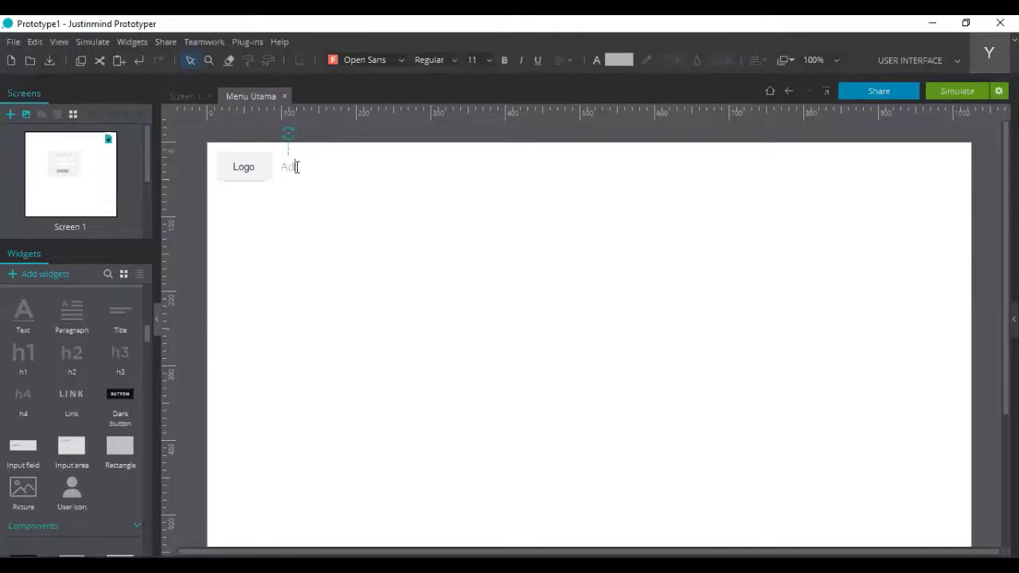
text(ministrasi Siswa)
key(Escape)
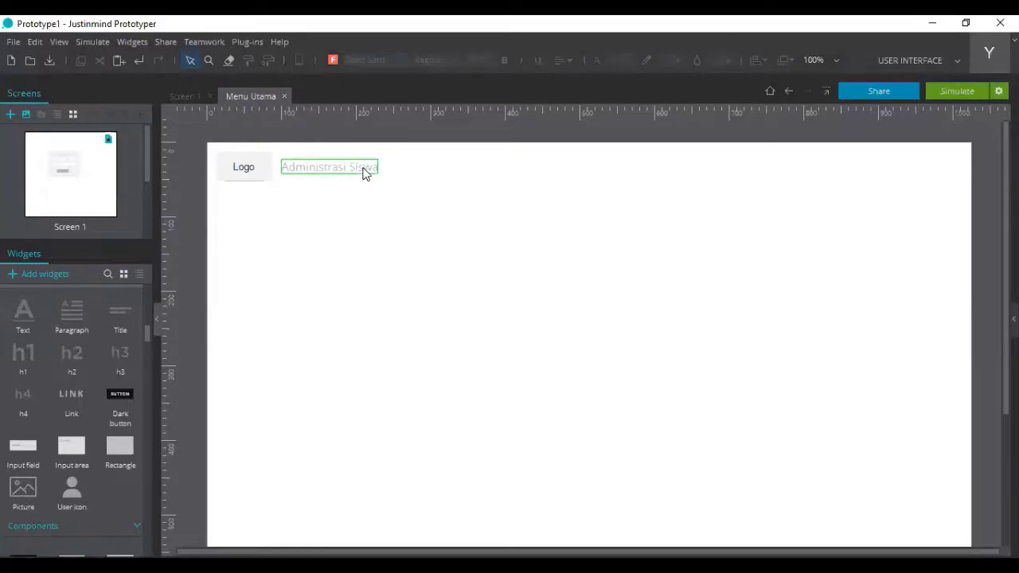
Reposition the "Administrasi Siswa" text level with the Logo box, with a small gap, at about X 95, Y 22
click(362, 173)
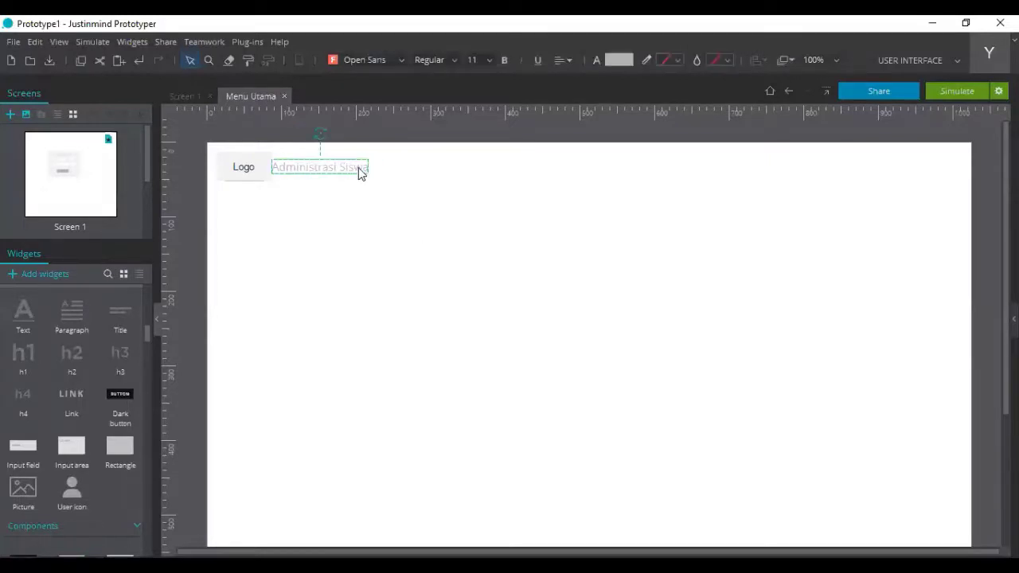
key(Escape)
click(364, 172)
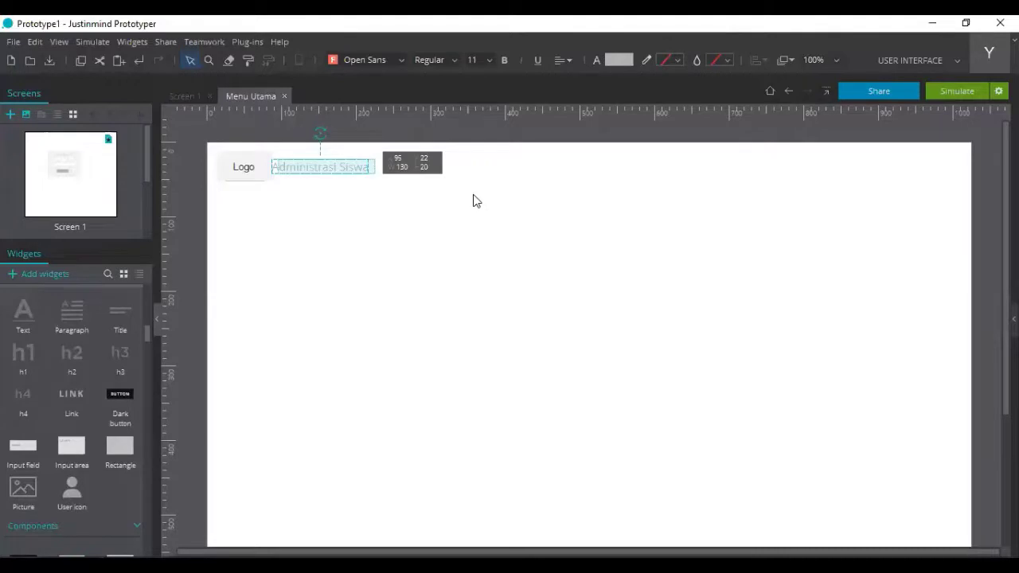
key(Escape)
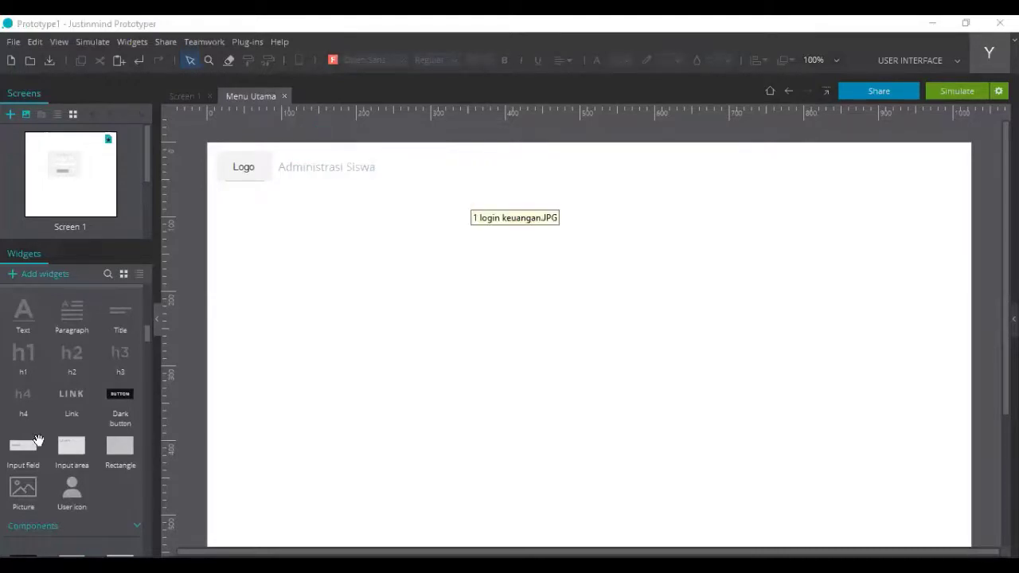
Try a List Box from the Forms and inputs widgets beside the "Administrasi Siswa" text, and undo its placement
scroll(51, 427, up, 1)
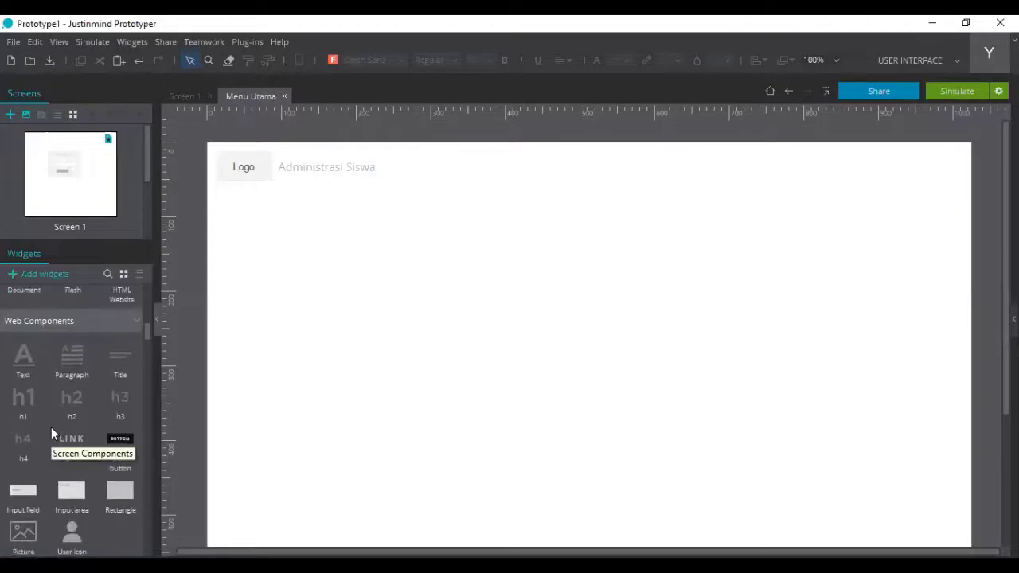
scroll(51, 427, up, 7)
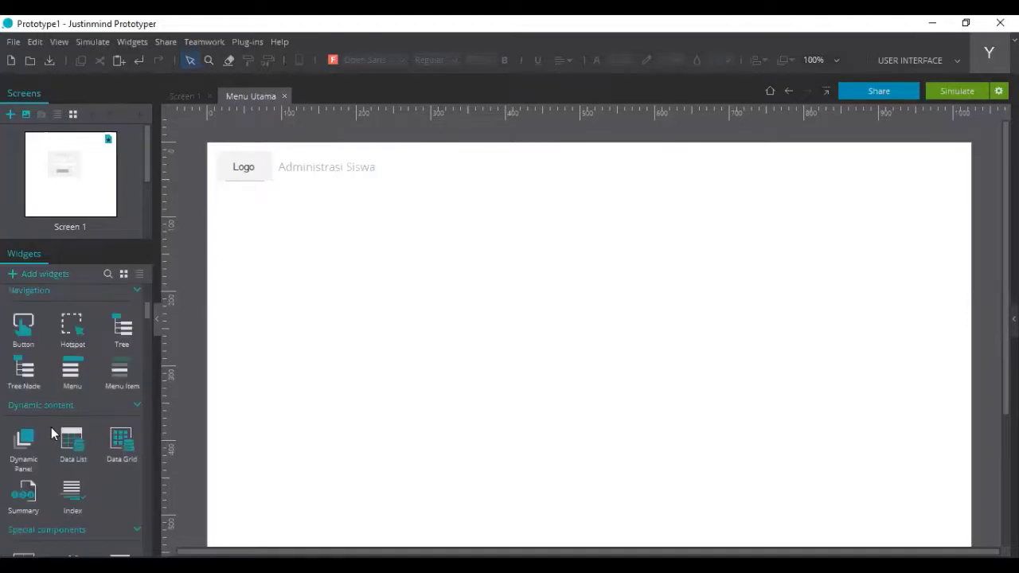
scroll(51, 426, up, 1)
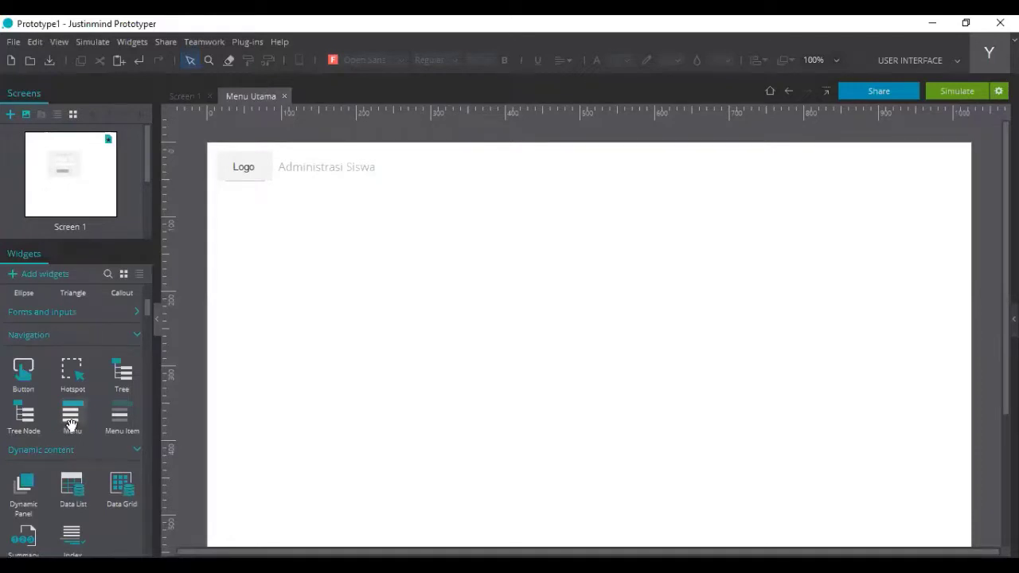
scroll(88, 382, down, 1)
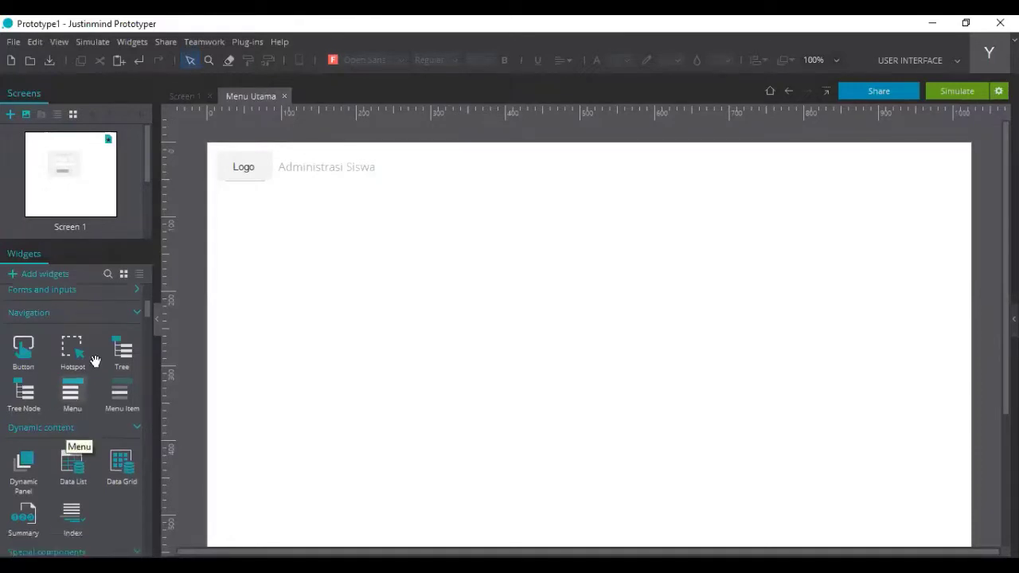
click(99, 310)
scroll(65, 422, down, 1)
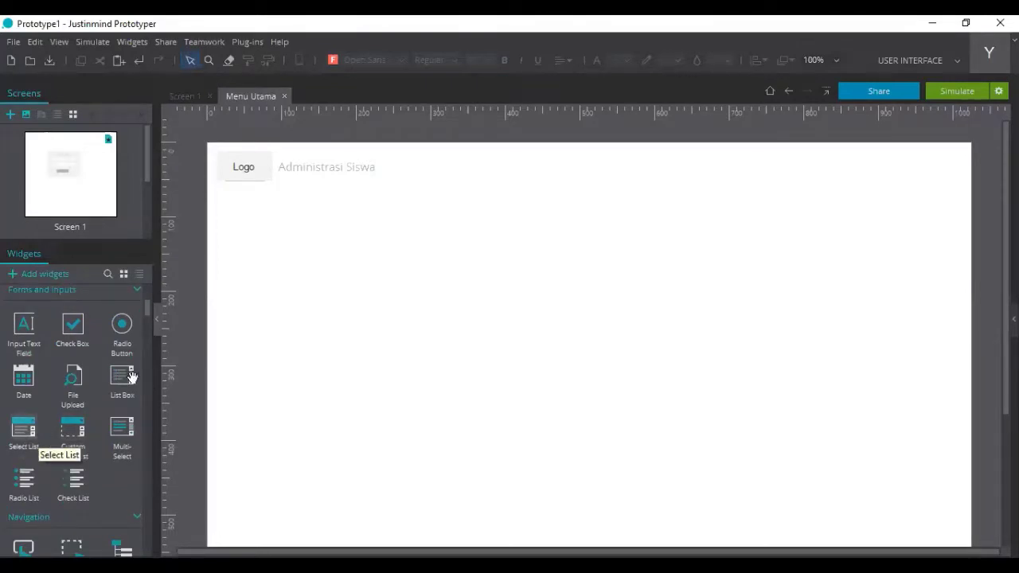
drag(122, 374, 610, 276)
click(548, 218)
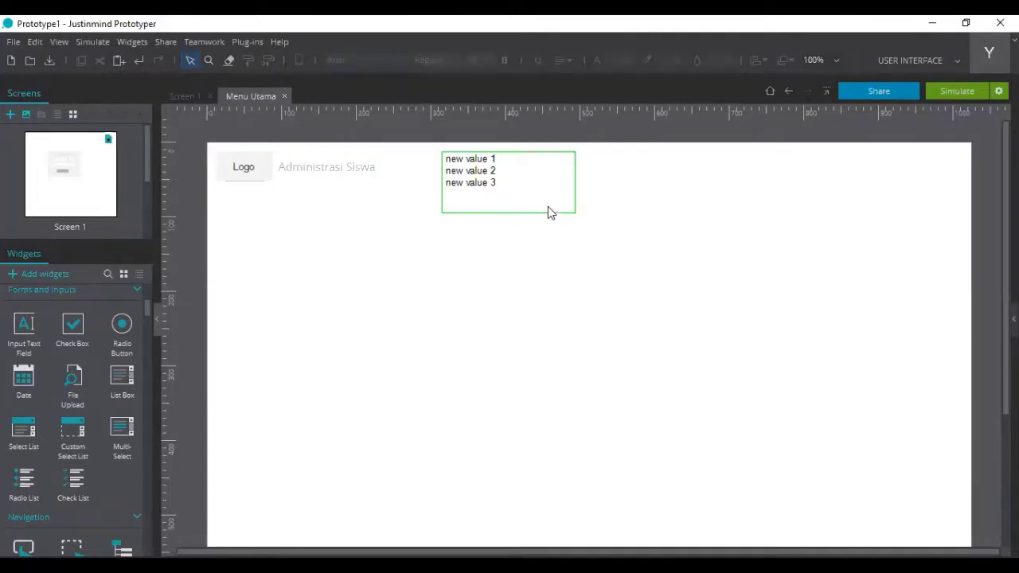
key(ctrl+z)
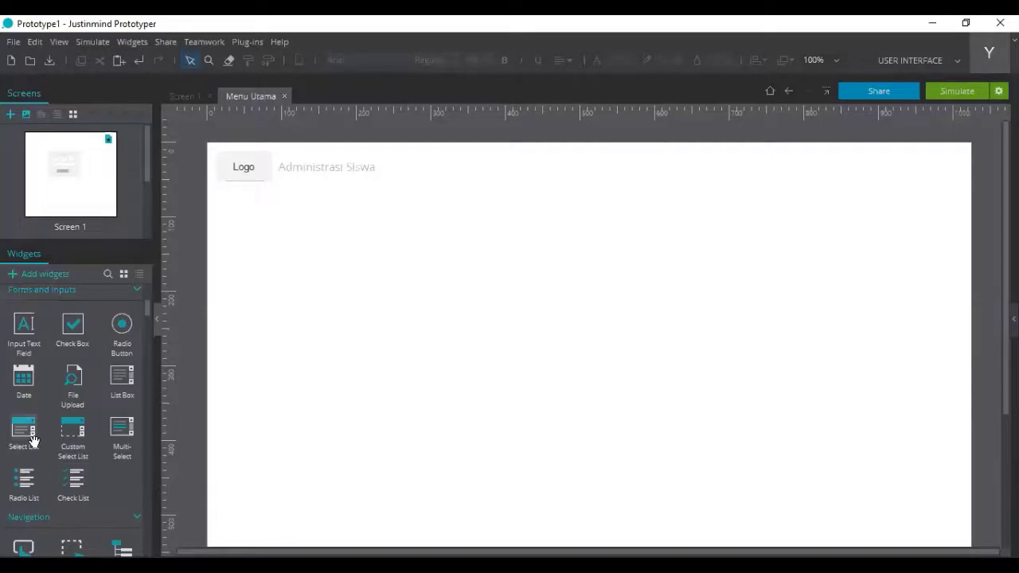
Examine the Basic, shape, form, navigation, dynamic content and special component widgets for one suited to the header menus
scroll(33, 440, up, 1)
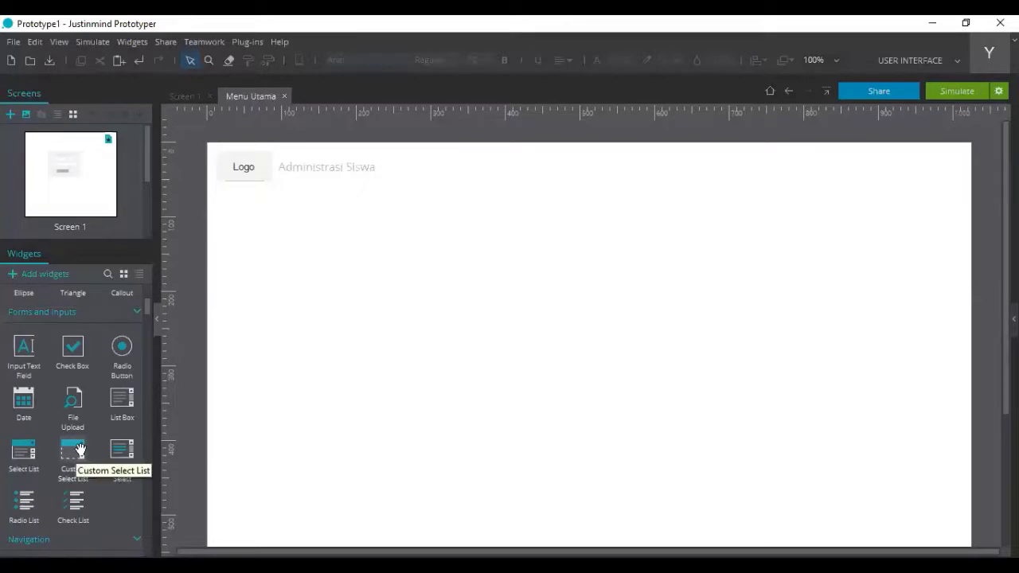
scroll(80, 445, up, 9)
scroll(119, 323, up, 1)
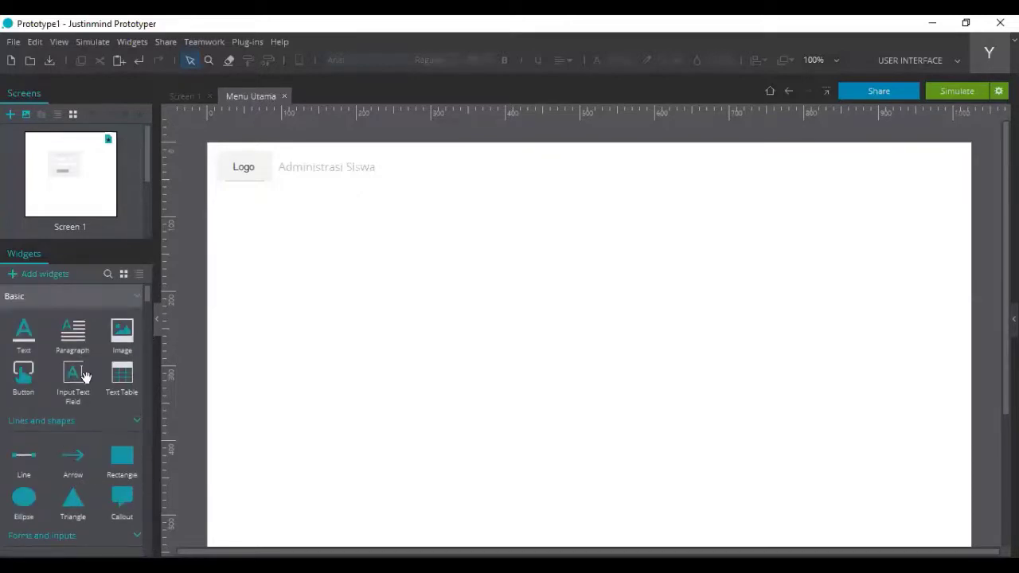
scroll(86, 395, down, 3)
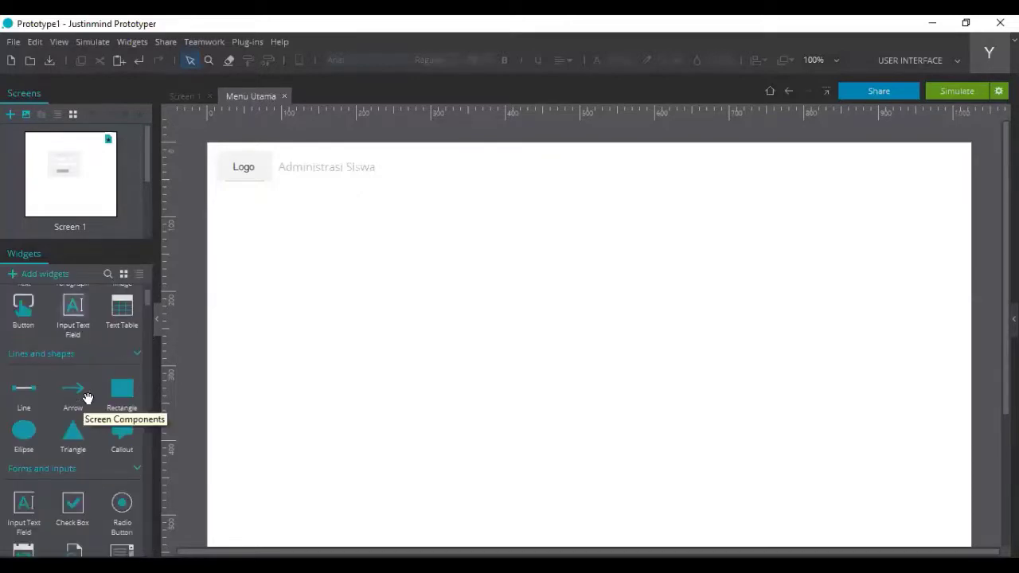
scroll(87, 399, down, 3)
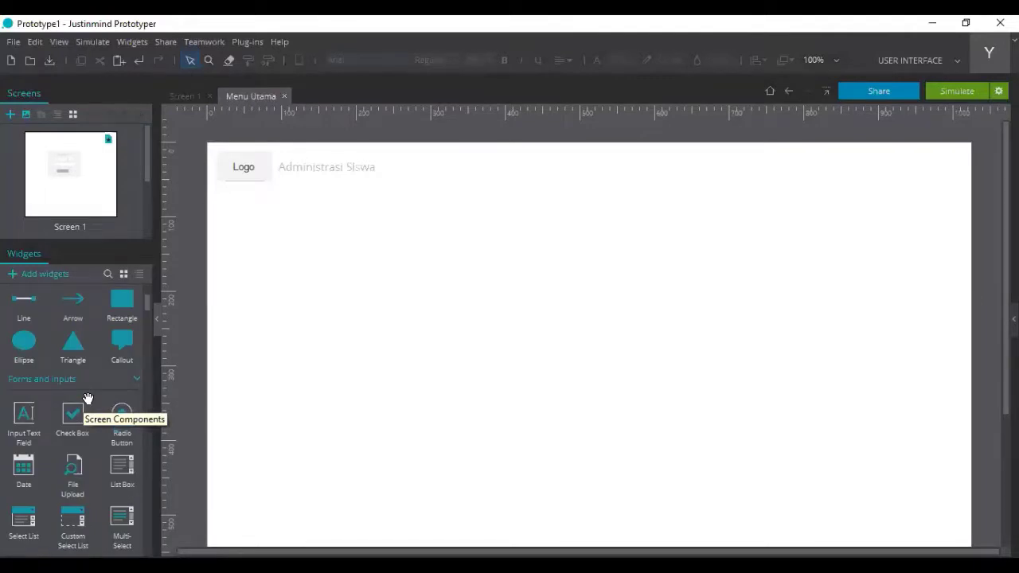
scroll(87, 398, down, 4)
scroll(88, 398, down, 3)
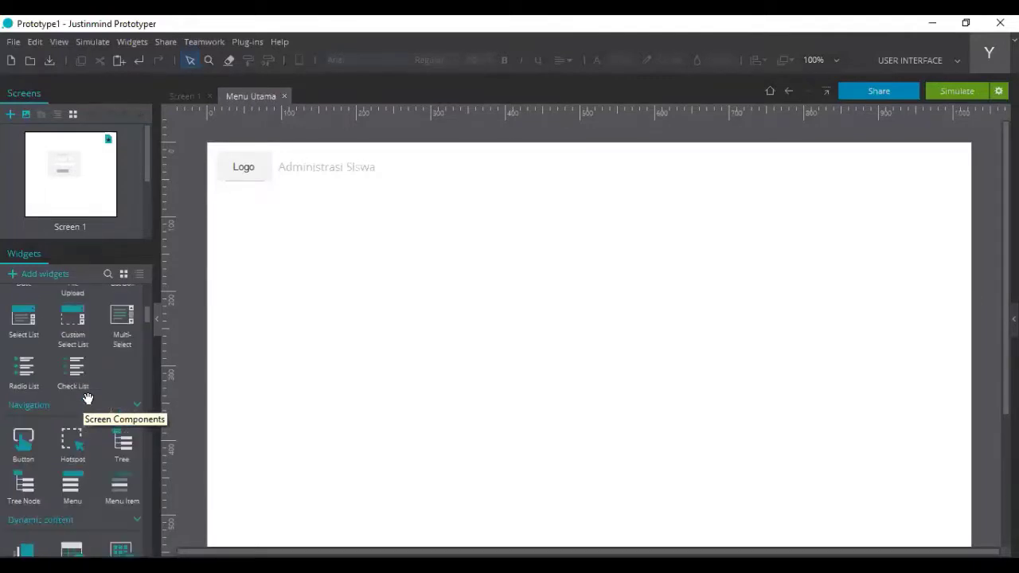
scroll(87, 398, down, 5)
scroll(87, 398, down, 5)
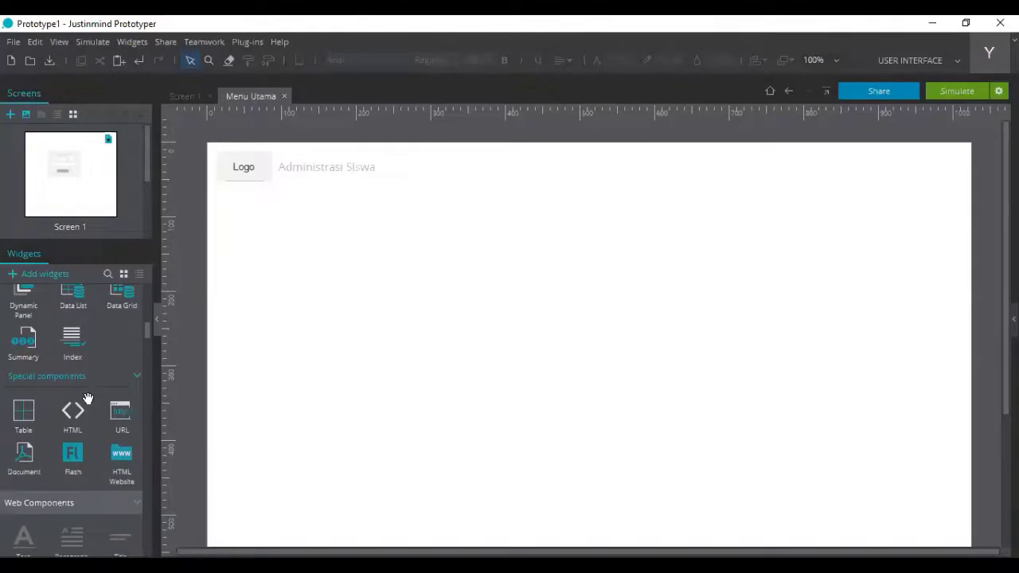
scroll(87, 398, up, 8)
scroll(88, 398, up, 5)
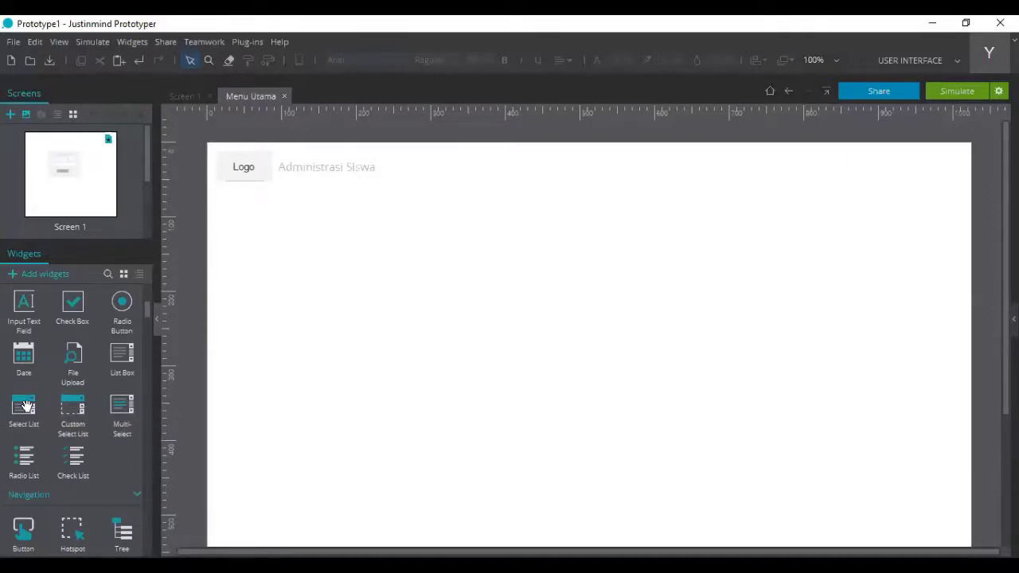
Place a Select List in the header beside the "Administrasi Siswa" text
drag(28, 408, 467, 159)
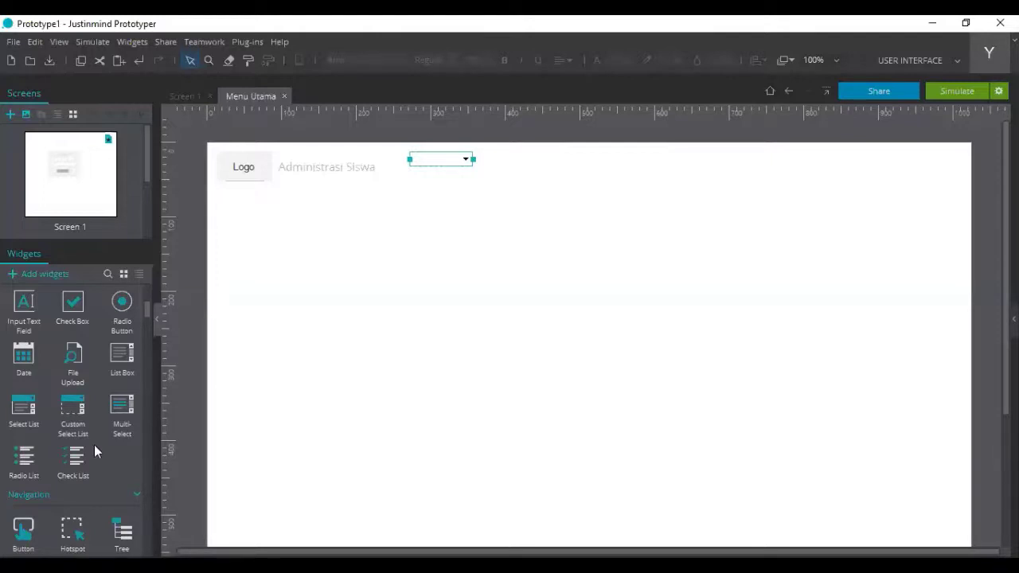
Examine the navigation, content, form, icon, shape and web component widgets for alternatives suited to the header menus
scroll(144, 441, down, 3)
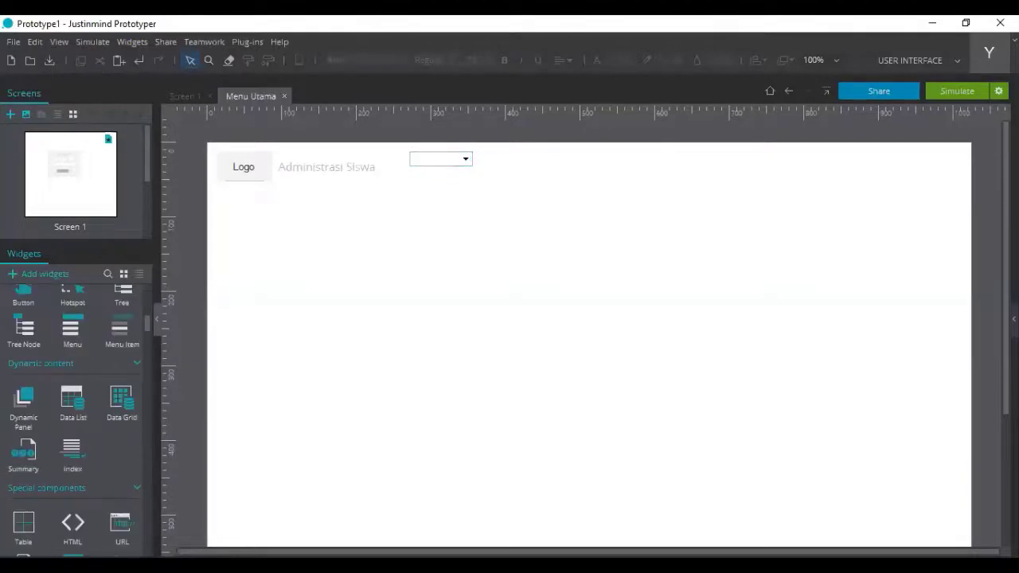
scroll(142, 442, down, 10)
scroll(136, 495, up, 5)
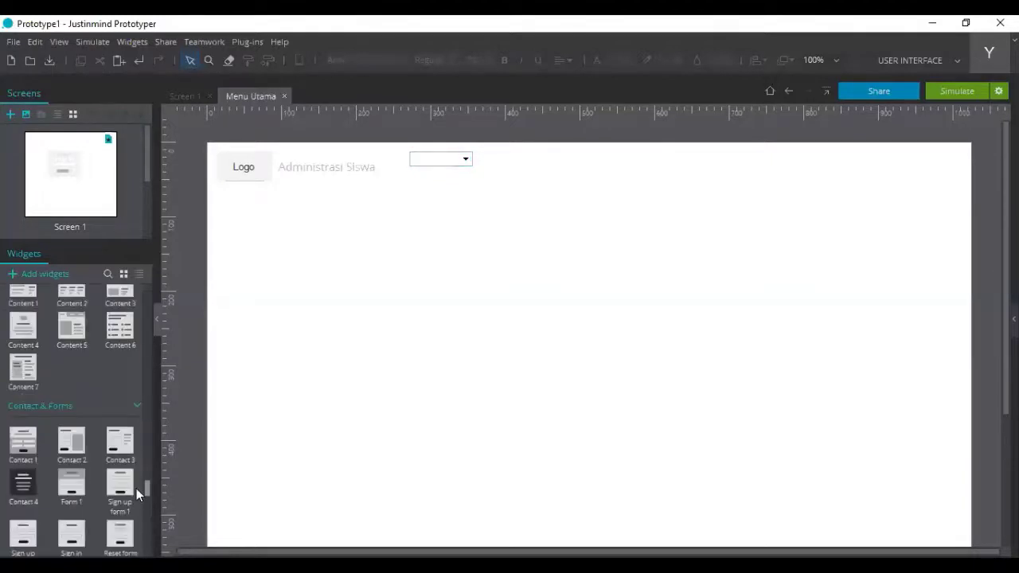
scroll(136, 476, up, 5)
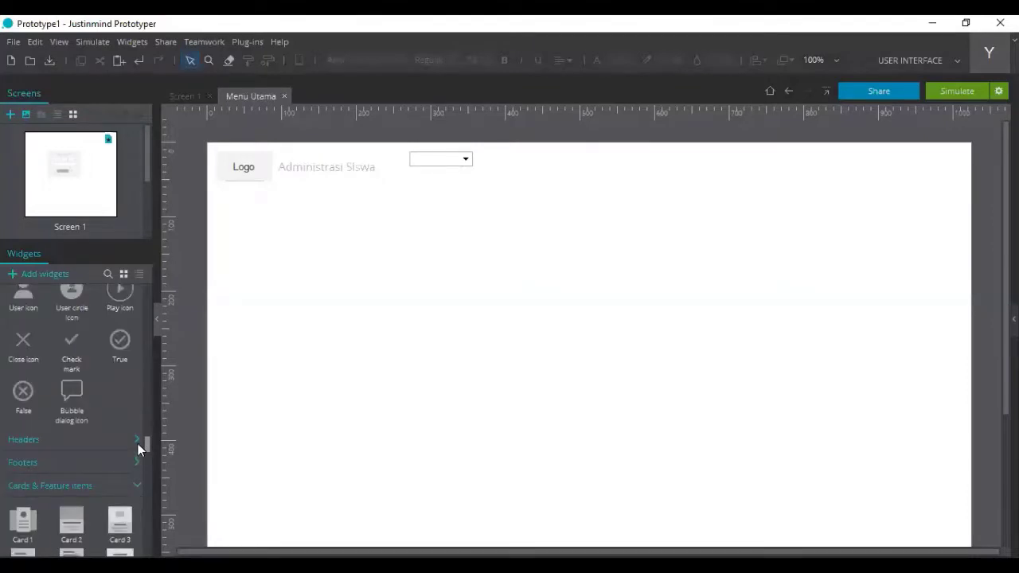
scroll(138, 438, up, 3)
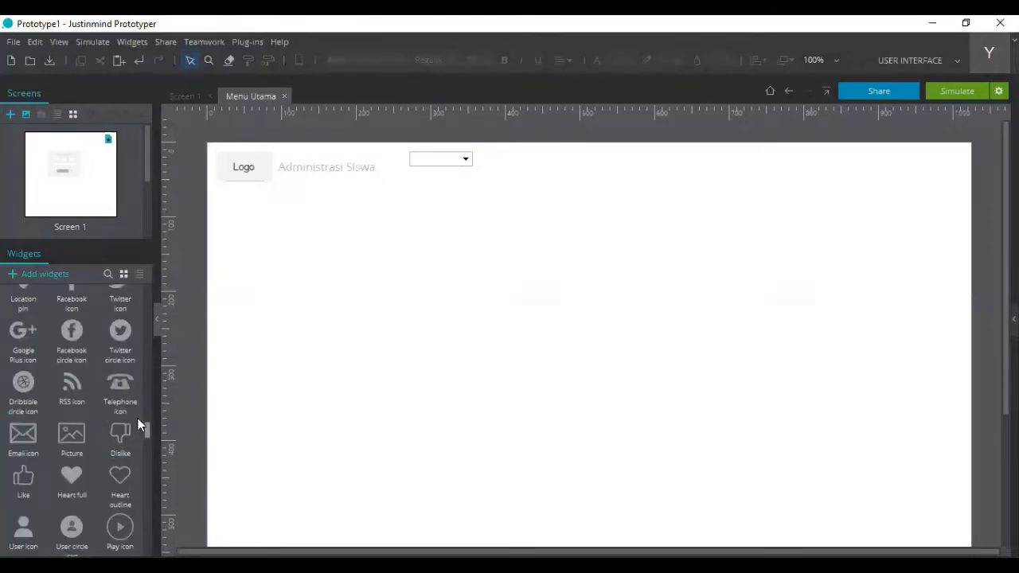
scroll(138, 426, up, 3)
scroll(139, 418, up, 1)
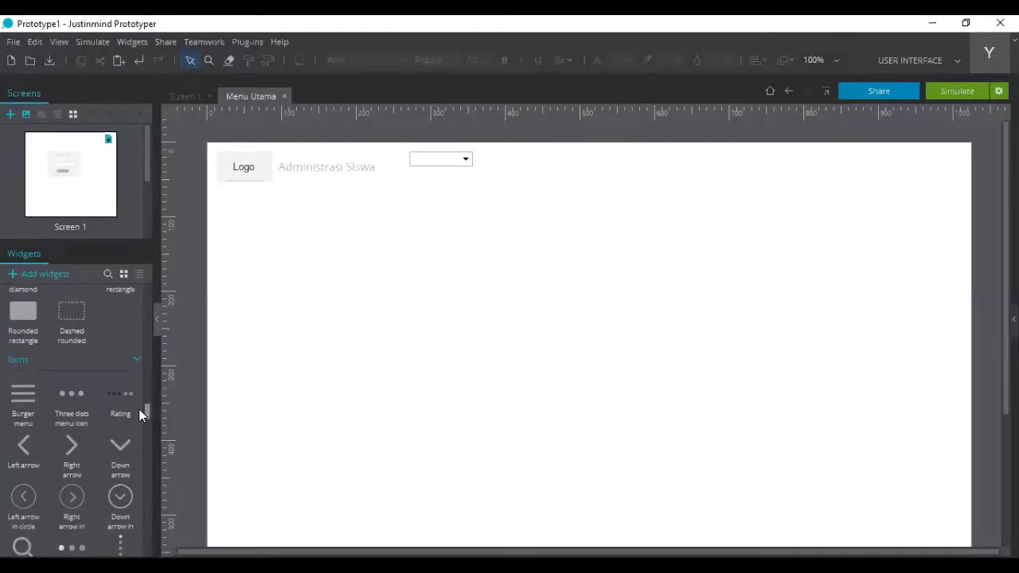
scroll(139, 406, up, 3)
scroll(143, 394, down, 5)
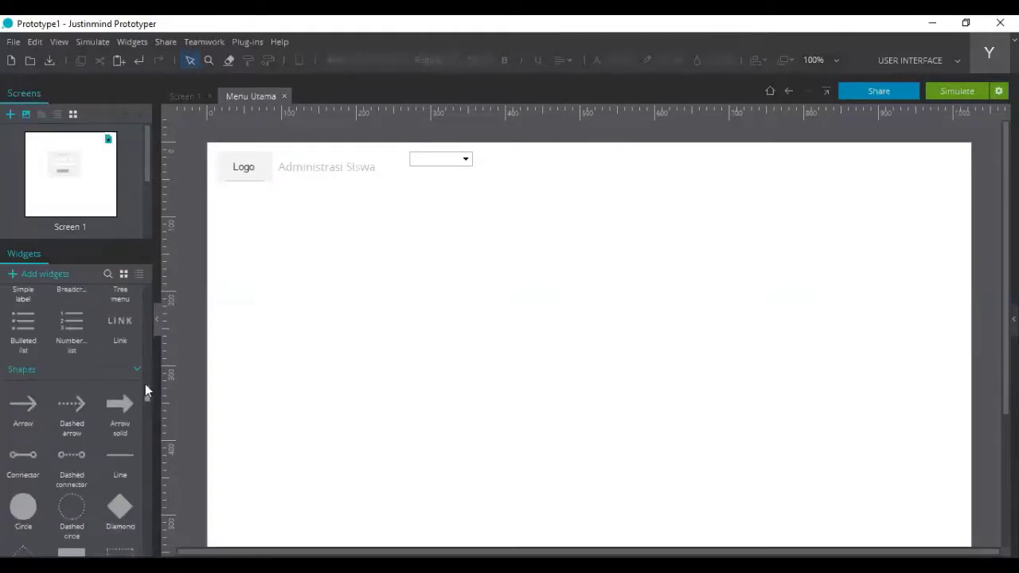
scroll(147, 393, down, 3)
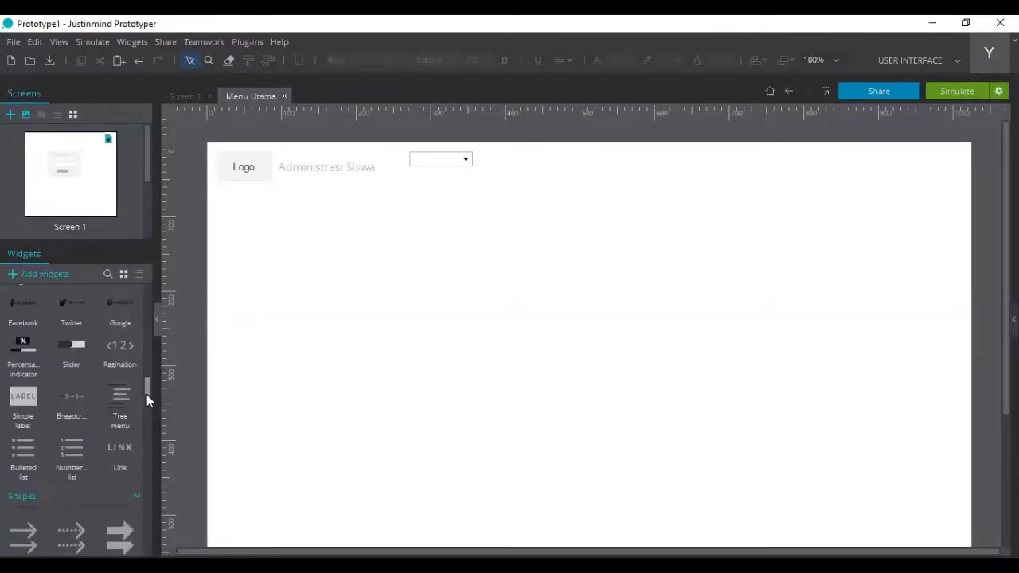
scroll(146, 390, up, 2)
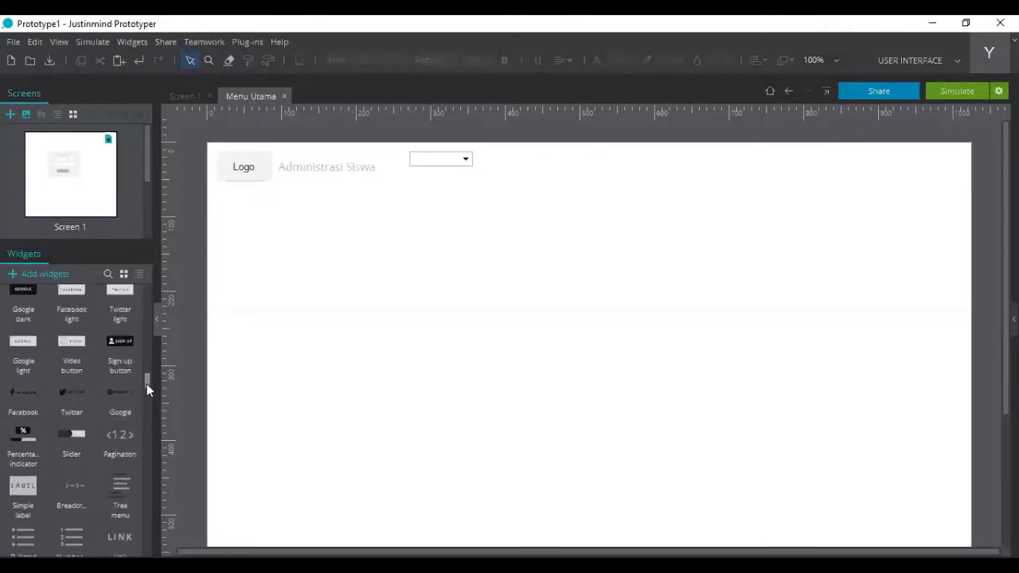
scroll(144, 373, up, 5)
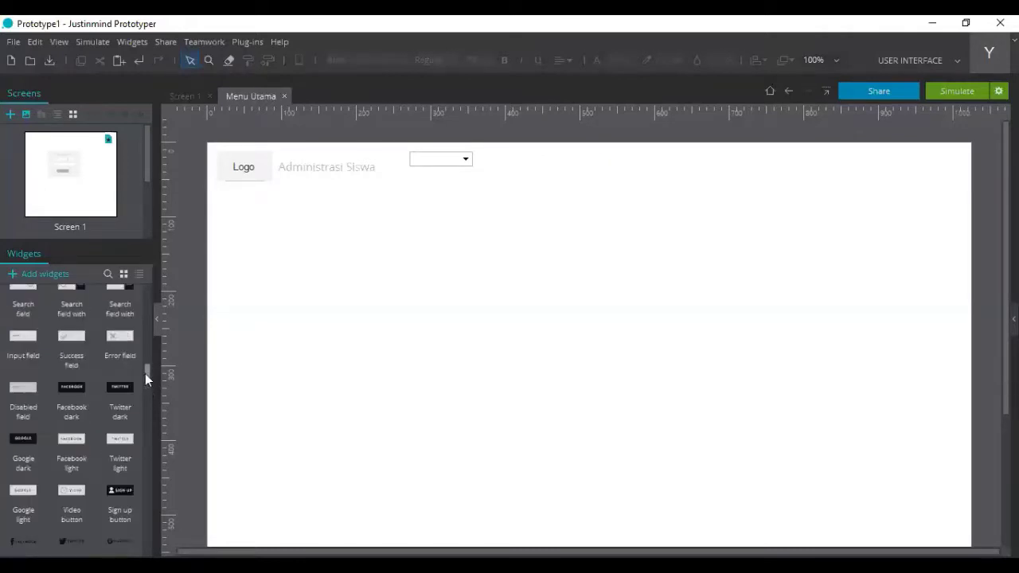
scroll(145, 372, up, 1)
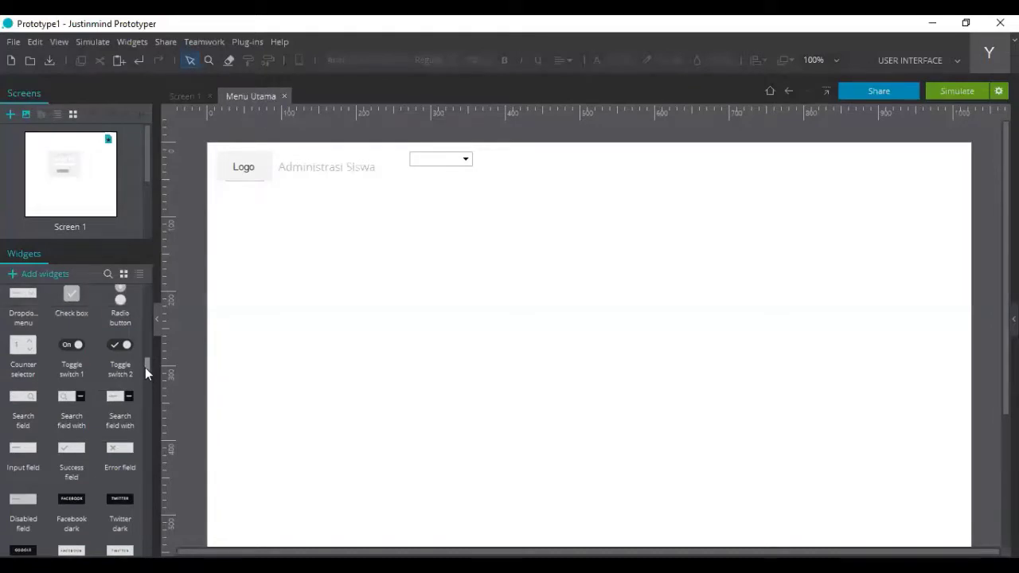
scroll(145, 367, up, 4)
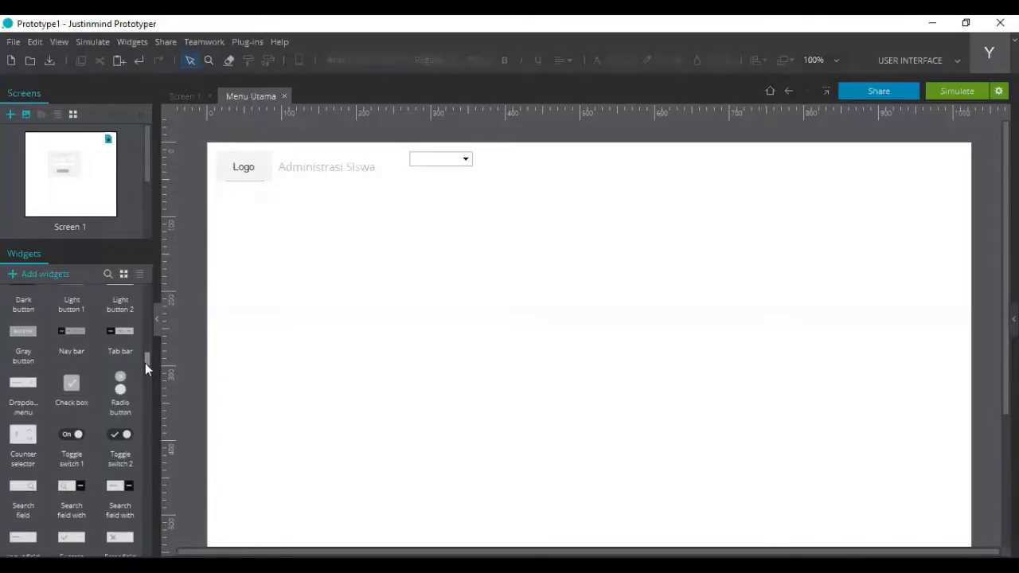
scroll(145, 363, up, 3)
drag(145, 363, 145, 351)
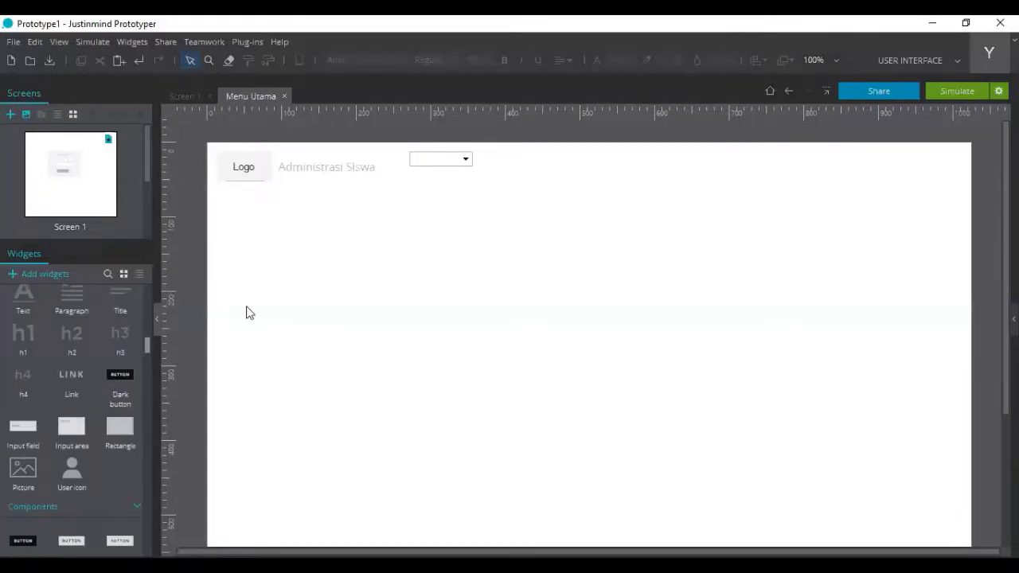
Select a default value in the header's select list, and place three copies of it in a row beside the original
click(454, 163)
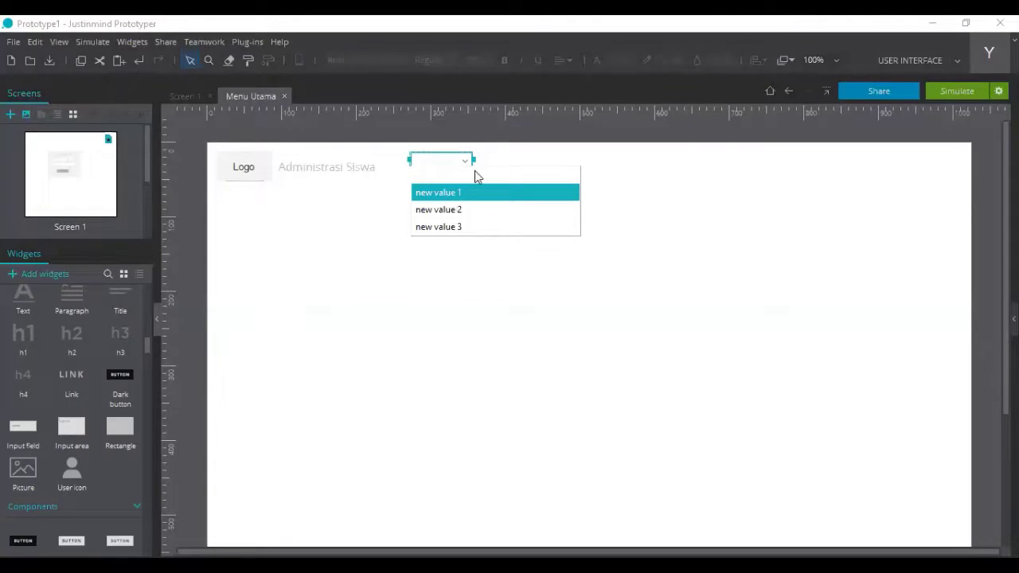
click(474, 170)
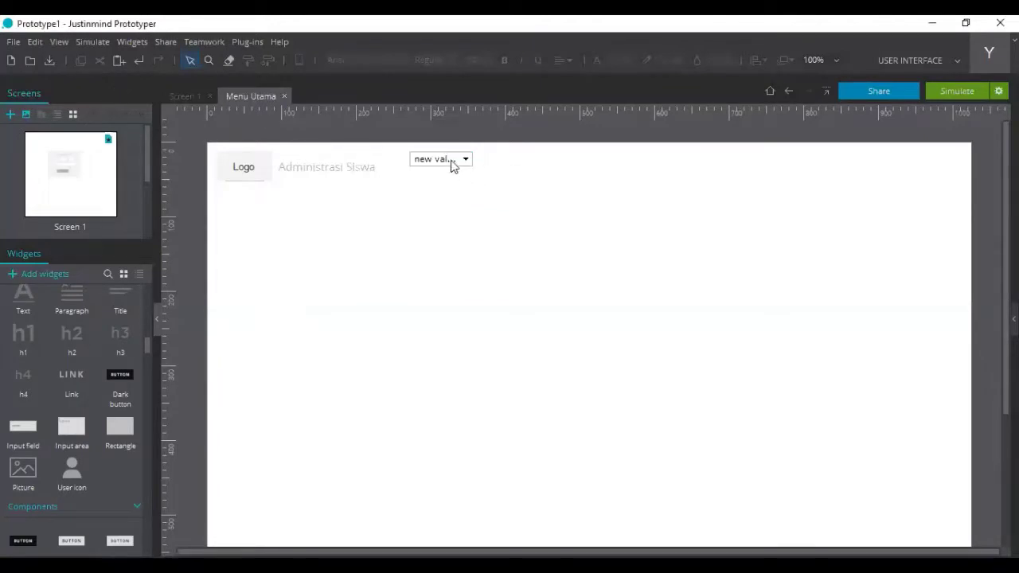
click(452, 164)
key(ctrl+c)
key(ctrl+v)
drag(511, 173, 532, 175)
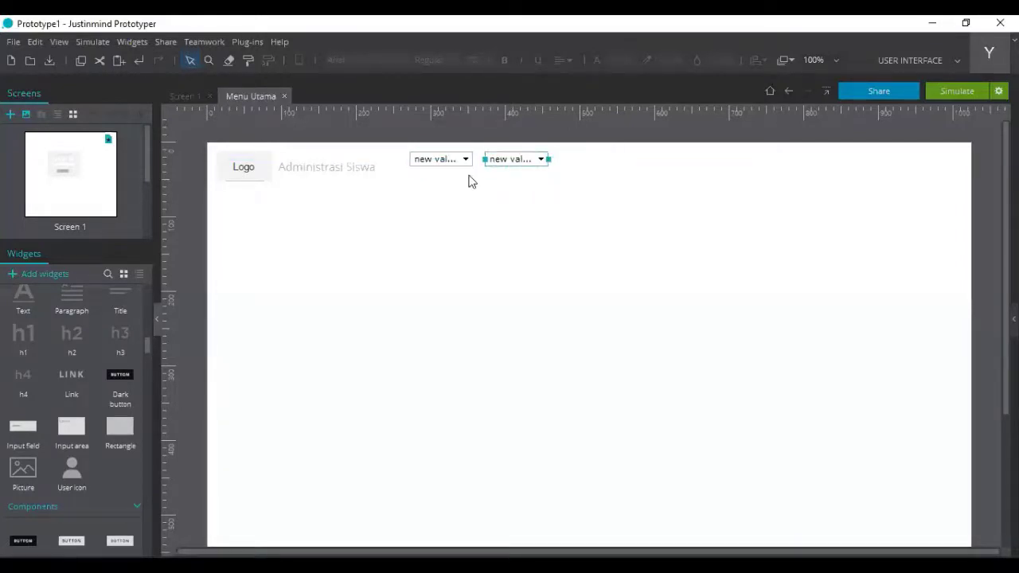
key(ctrl+v)
drag(578, 164, 619, 164)
key(ctrl+v)
drag(689, 162, 668, 160)
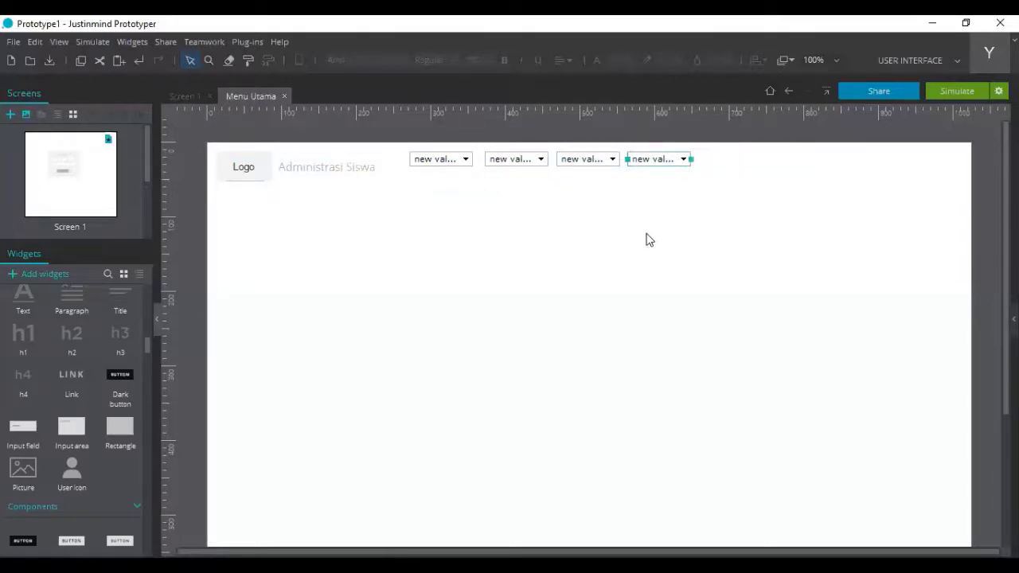
click(649, 239)
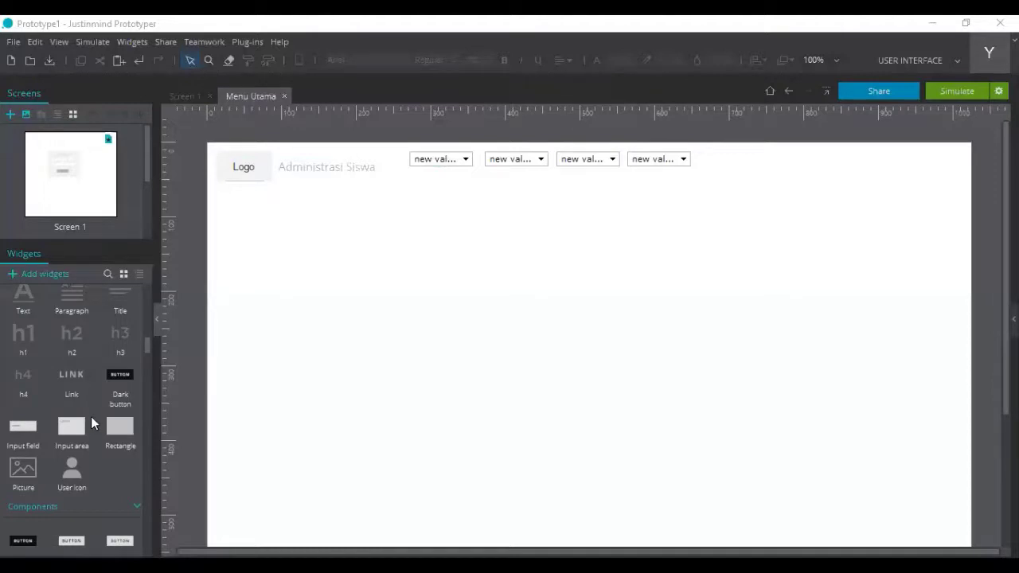
Examine the Web Components, Components, Shapes and Icons widgets for an element suited to labelling the header menus
scroll(91, 423, up, 1)
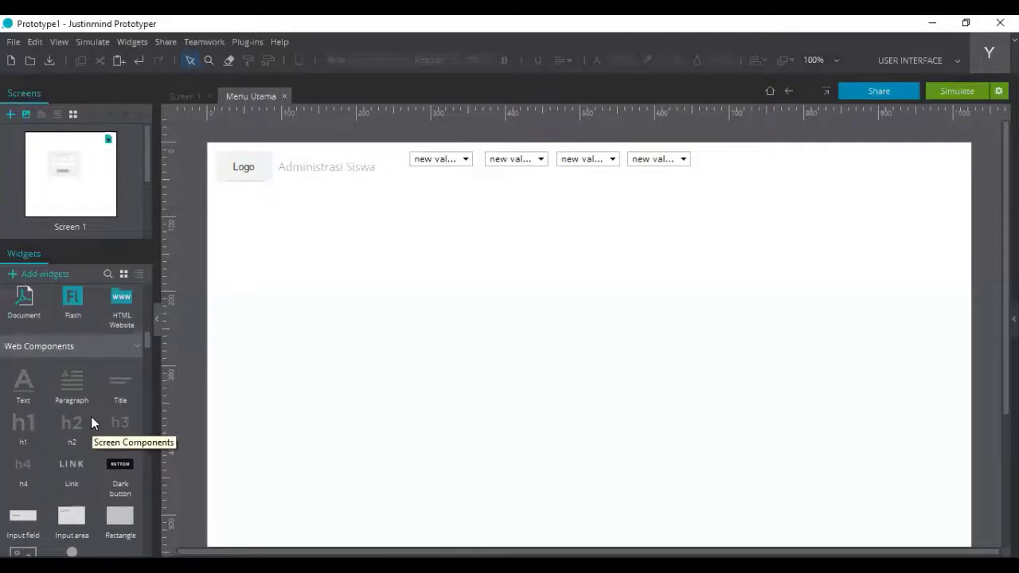
scroll(91, 423, down, 2)
scroll(90, 423, down, 1)
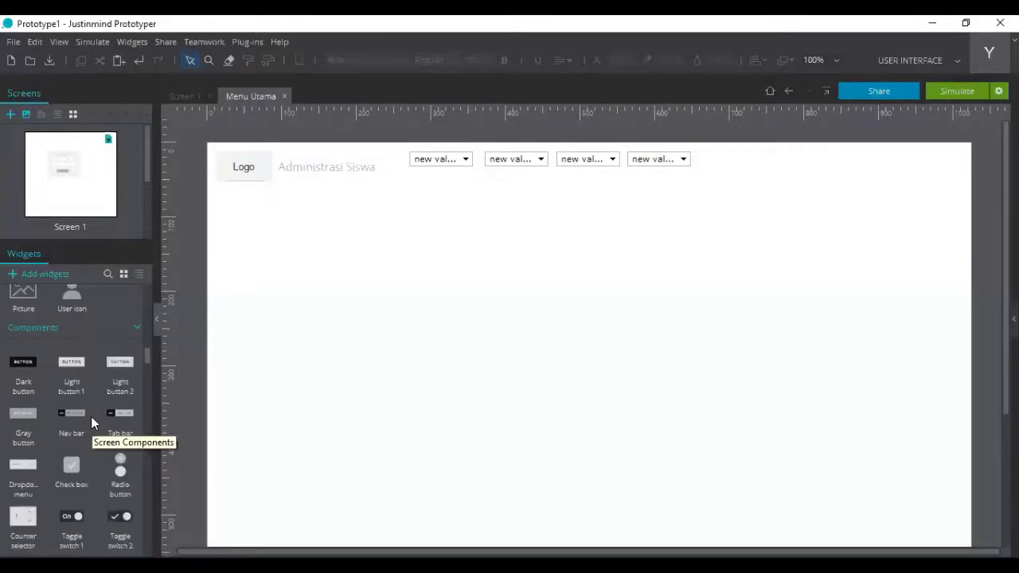
scroll(91, 423, down, 2)
scroll(91, 417, down, 3)
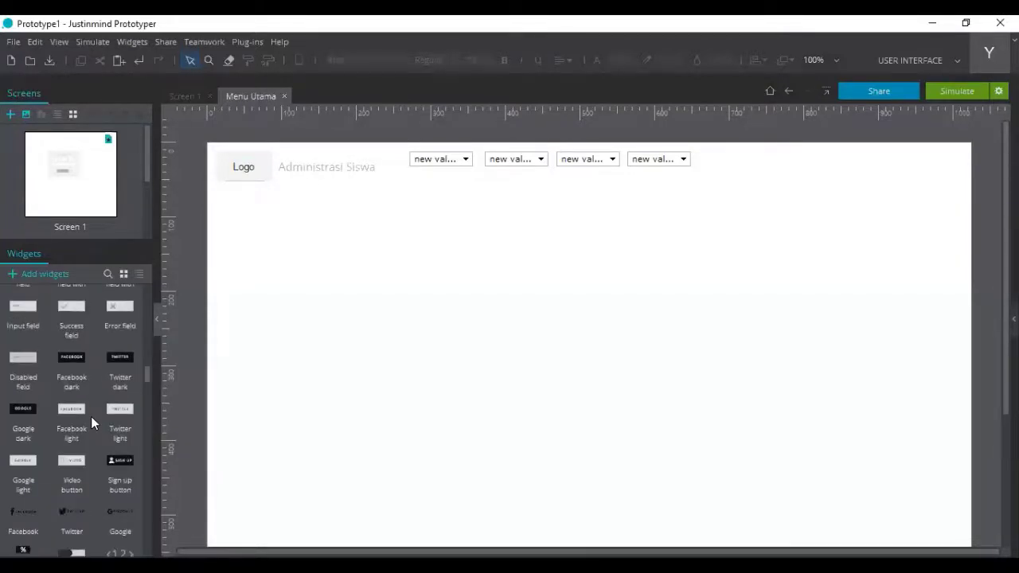
scroll(91, 417, up, 1)
scroll(90, 417, up, 1)
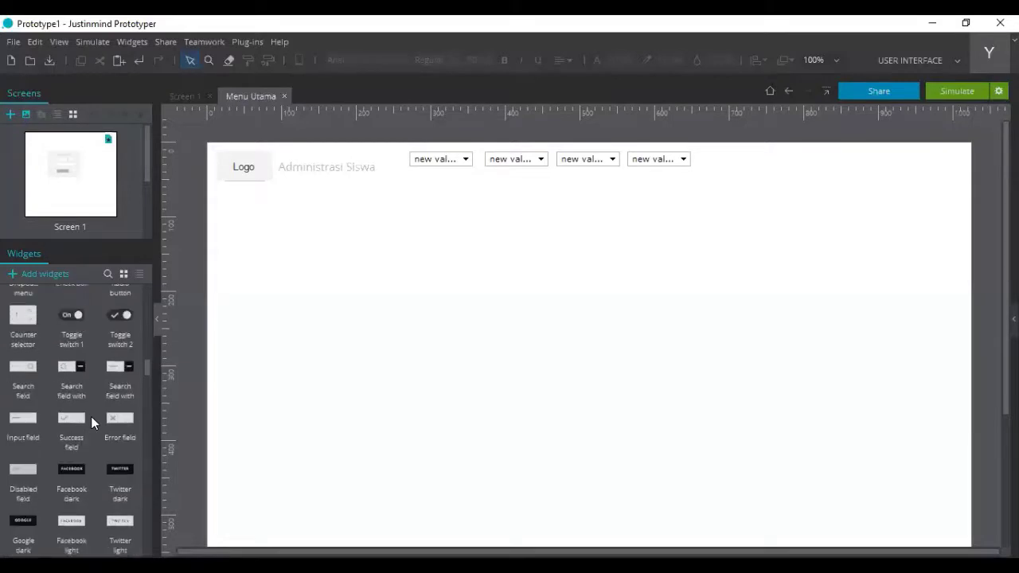
scroll(91, 416, up, 1)
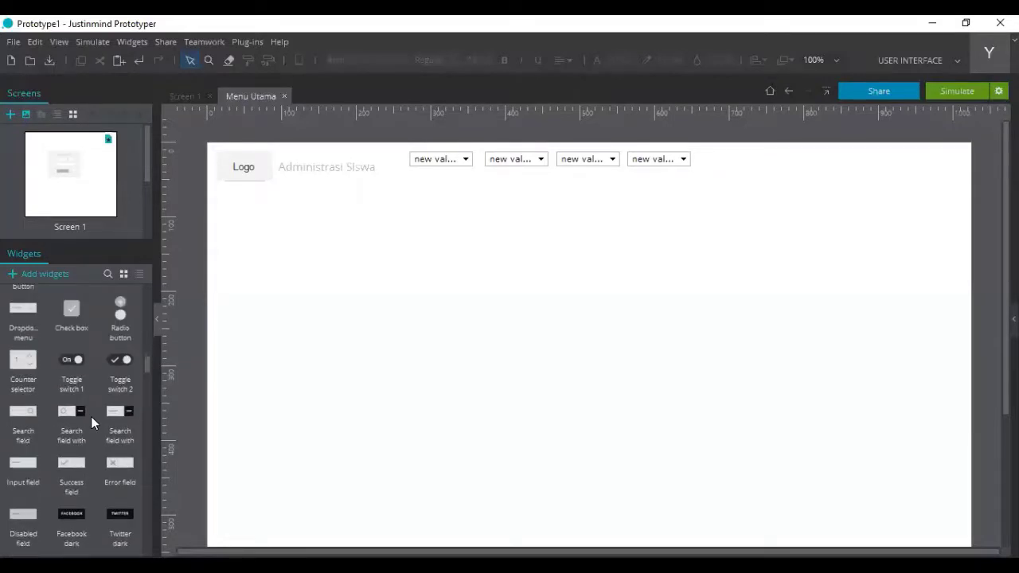
scroll(90, 416, up, 2)
scroll(91, 416, up, 1)
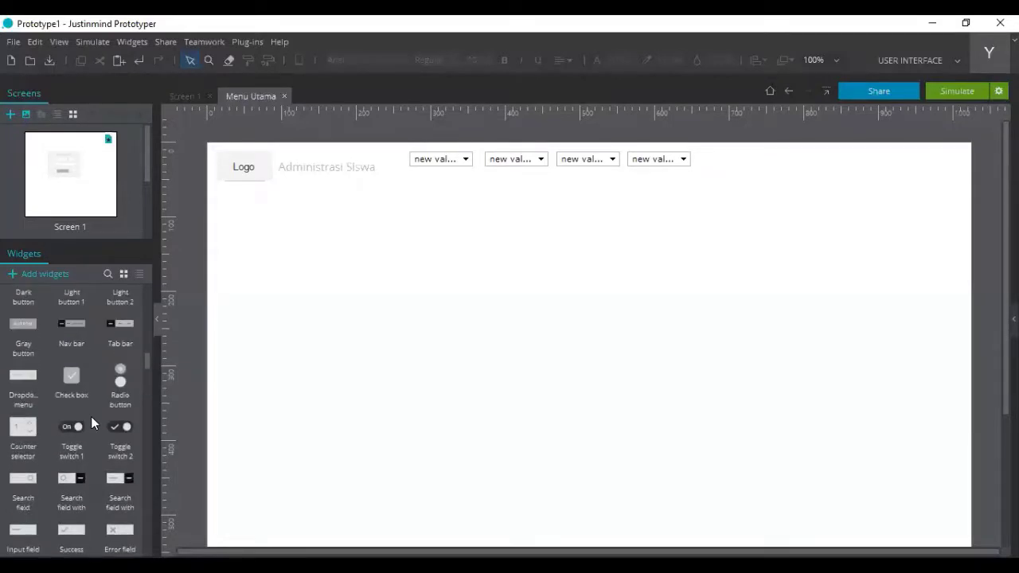
scroll(91, 417, down, 1)
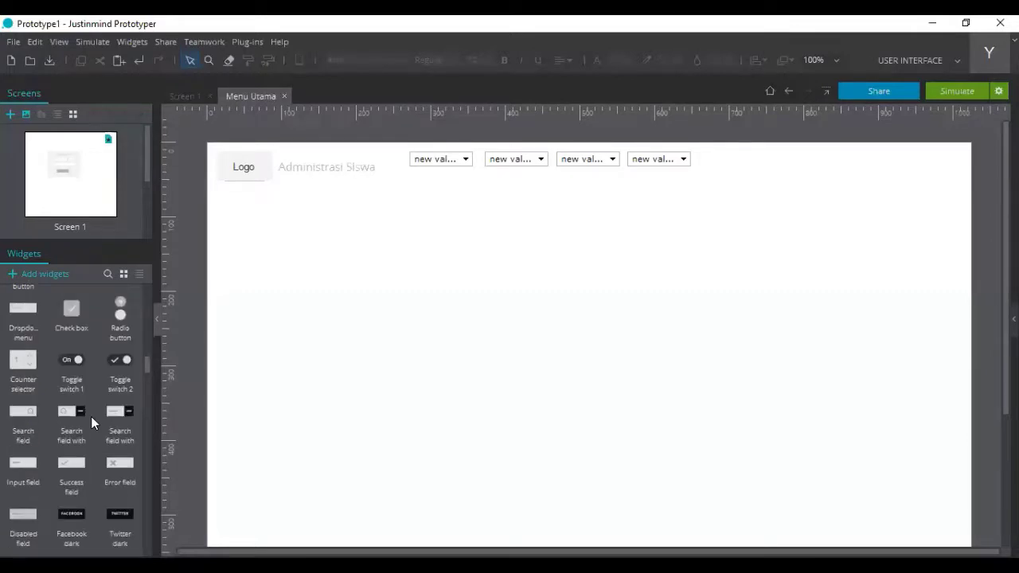
scroll(91, 417, down, 3)
scroll(91, 416, down, 3)
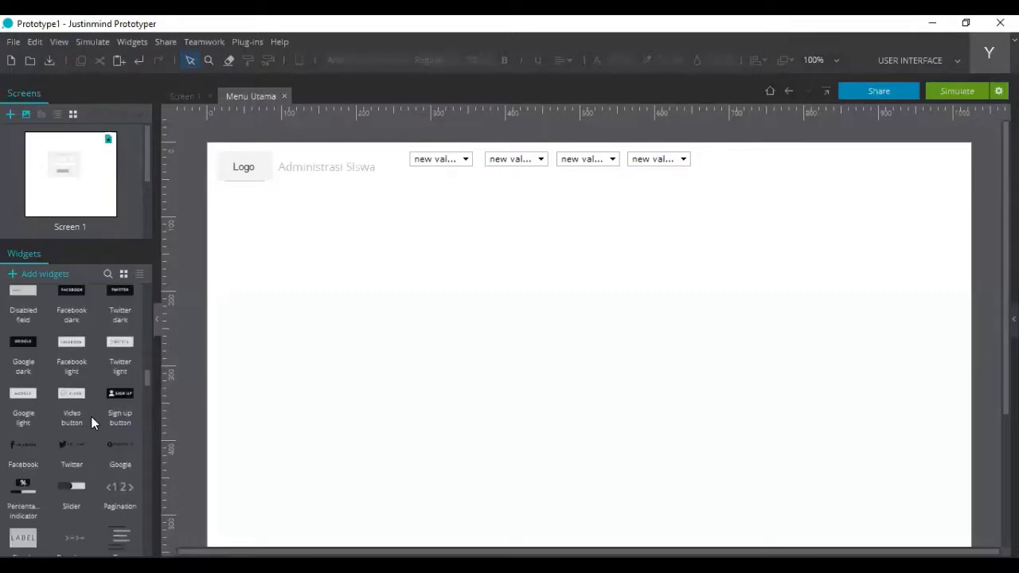
scroll(91, 416, down, 1)
scroll(91, 422, down, 4)
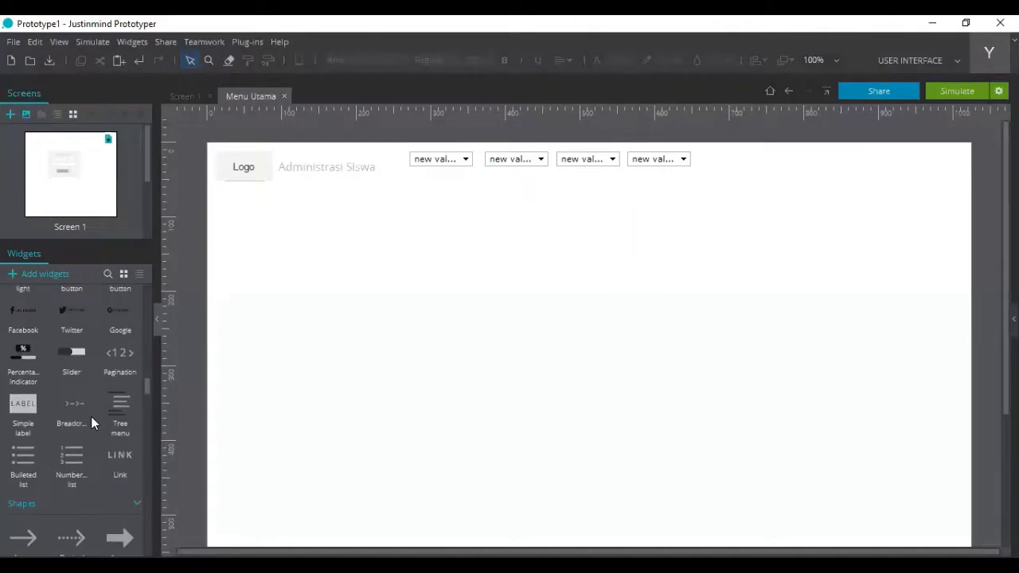
scroll(99, 422, down, 1)
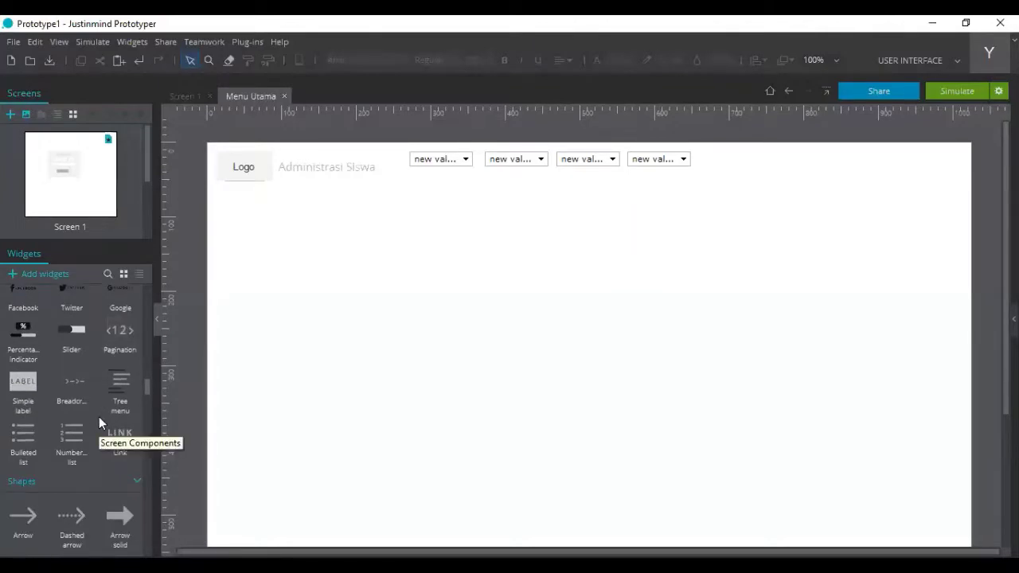
scroll(99, 416, down, 7)
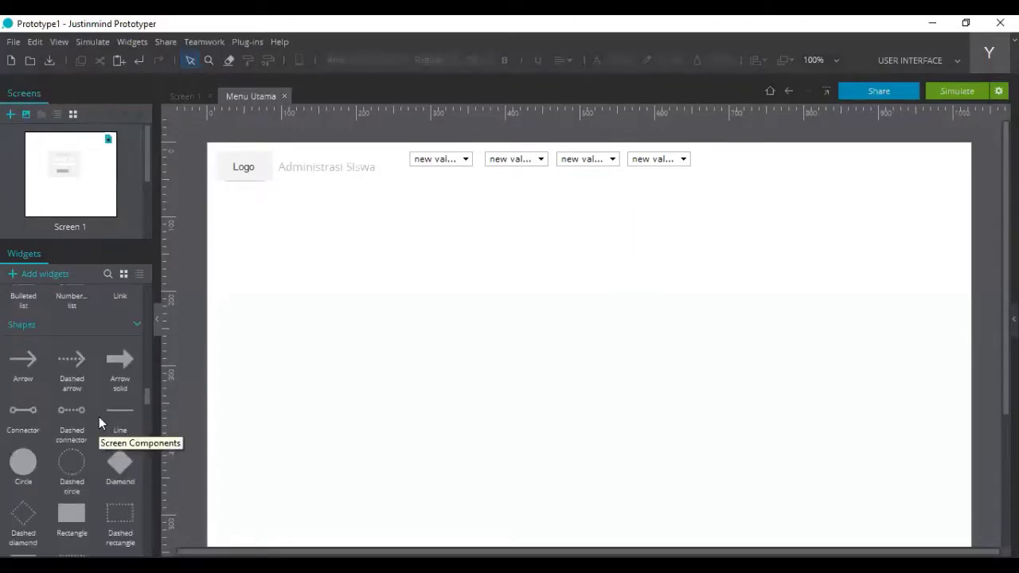
scroll(98, 416, down, 9)
scroll(99, 416, down, 5)
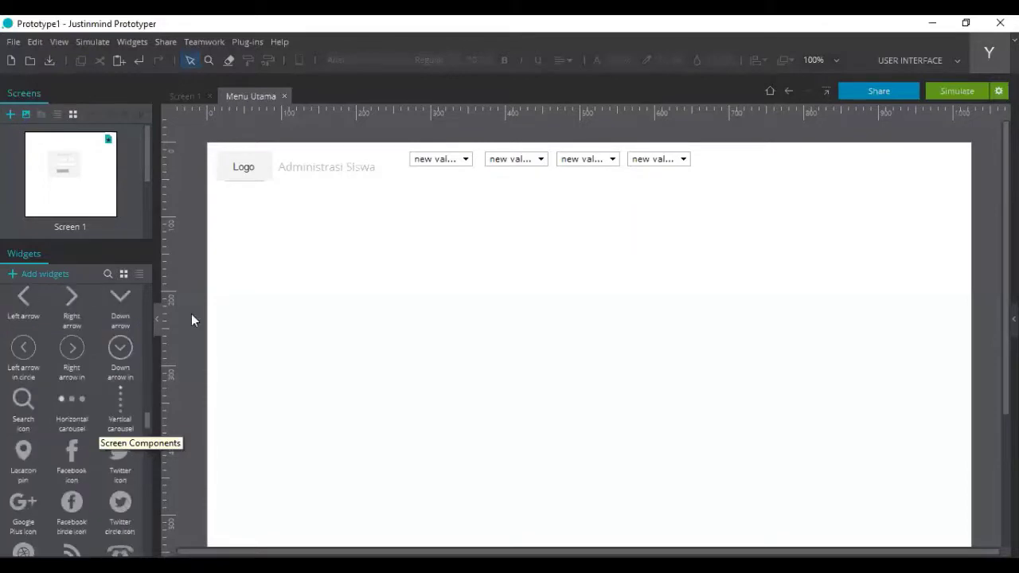
scroll(152, 419, up, 1)
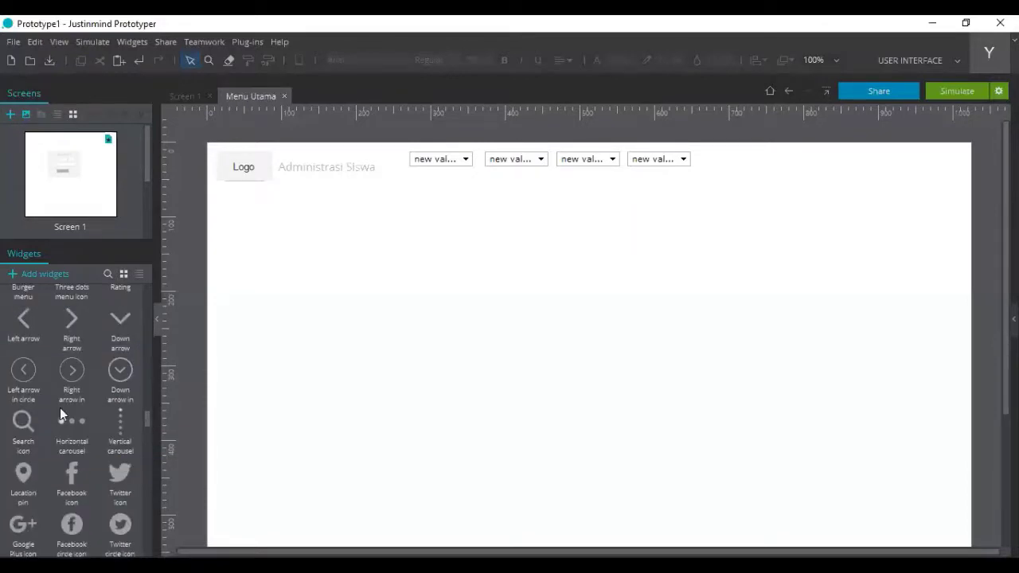
Add a button below the first header select list and label it "Transaksi"
drag(60, 412, 437, 207)
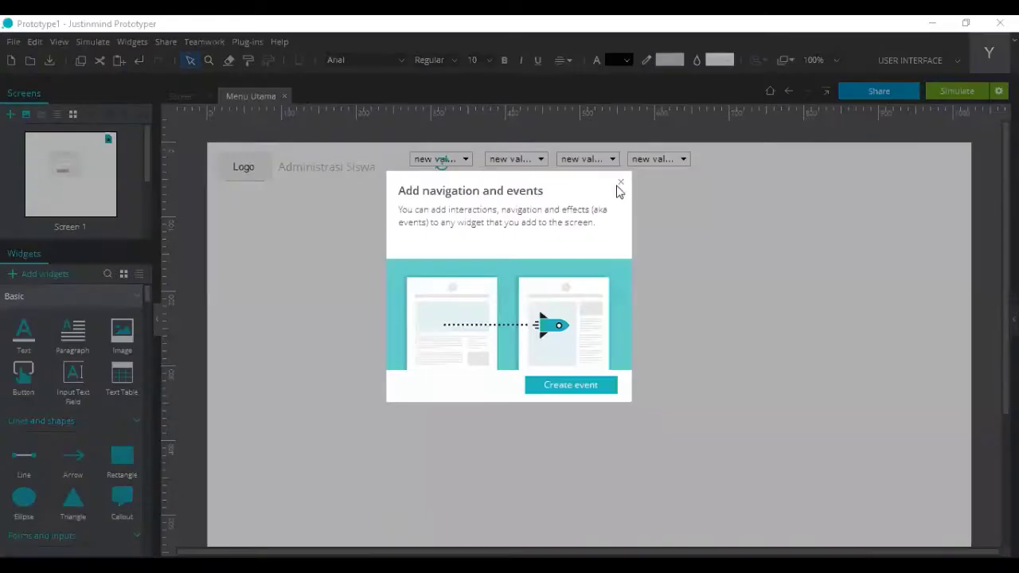
click(443, 193)
text(tra)
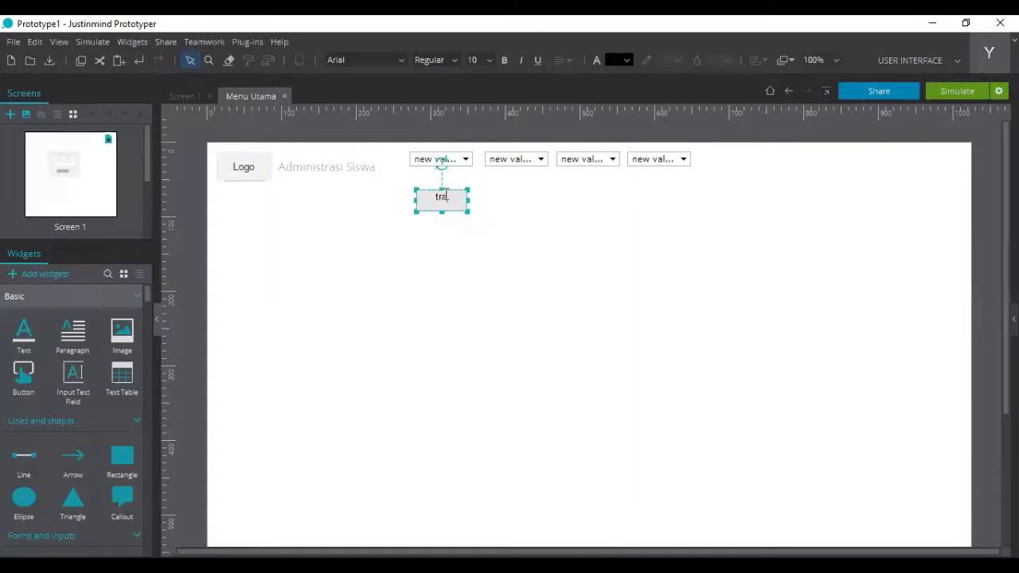
key(BackSpace)
key(BackSpace)
key(BackSpace)
text(Ta)
key(BackSpace)
text(i)
key(BackSpace)
text(rabsaksi)
click(472, 212)
click(461, 210)
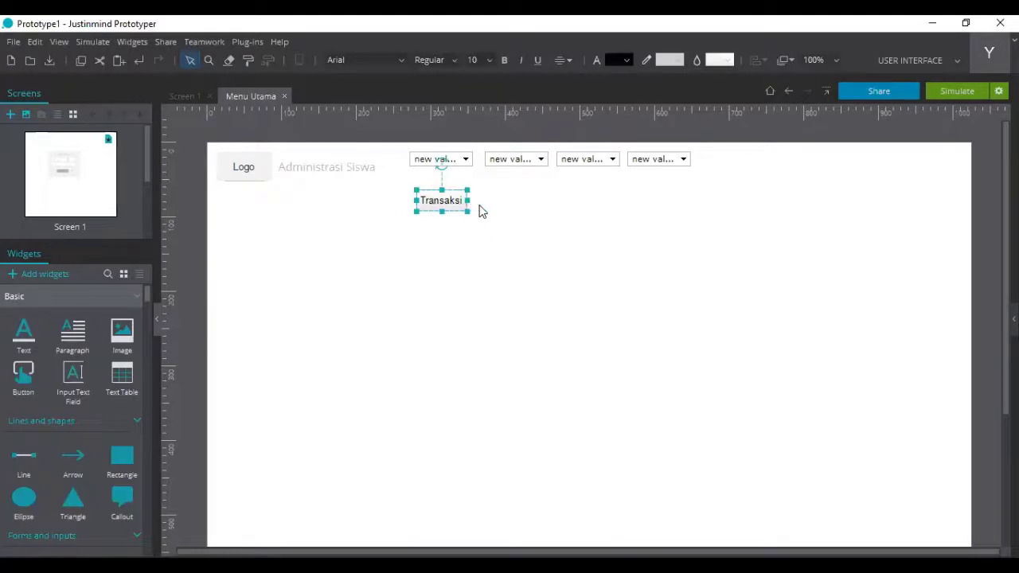
drag(468, 213, 466, 204)
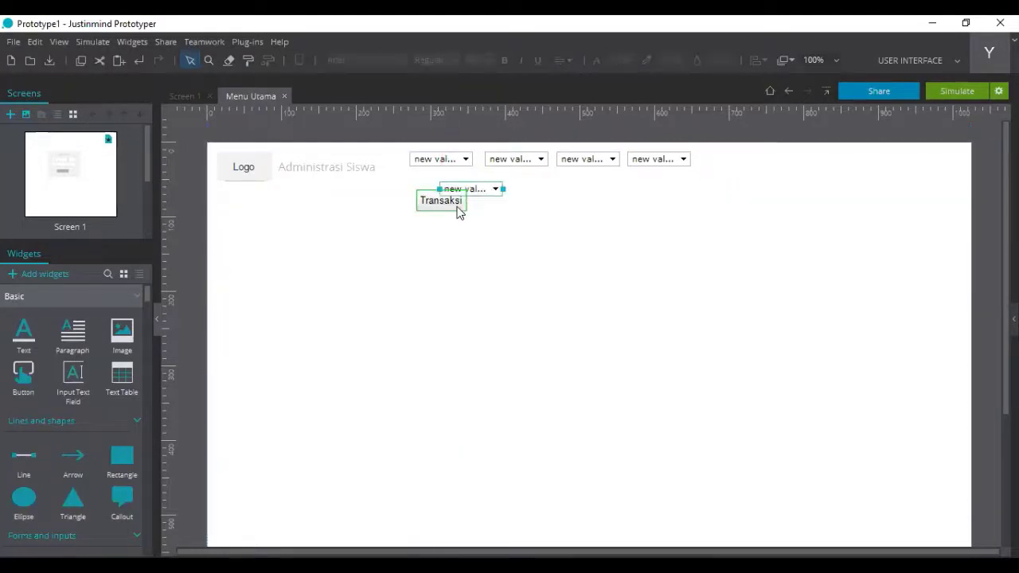
Undo the stray select list copy, and place a copy of the Transaksi button below the second select list, labelled "Tunggakan"
key(ctrl+z)
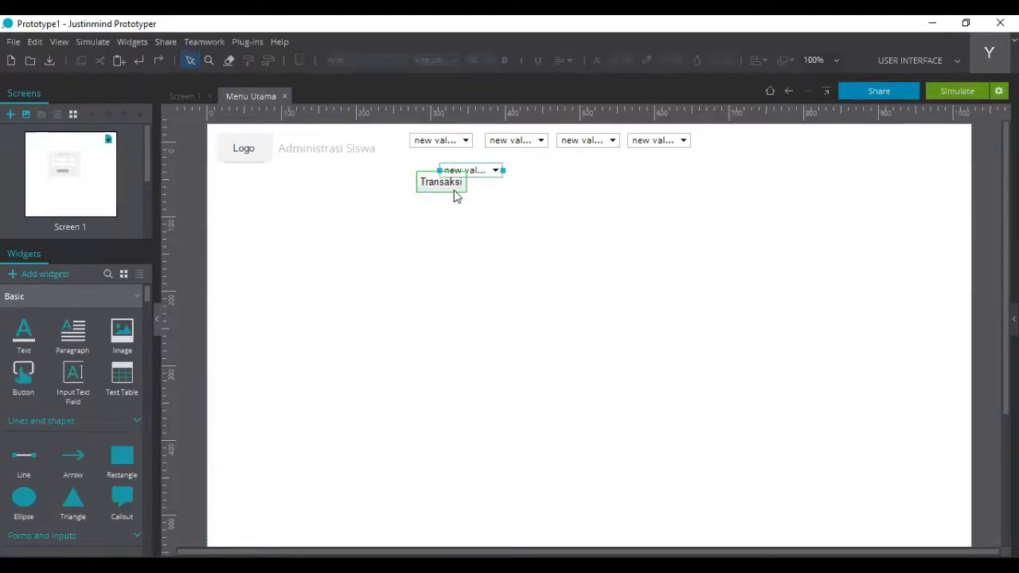
key(ctrl+z)
key(ctrl+z)
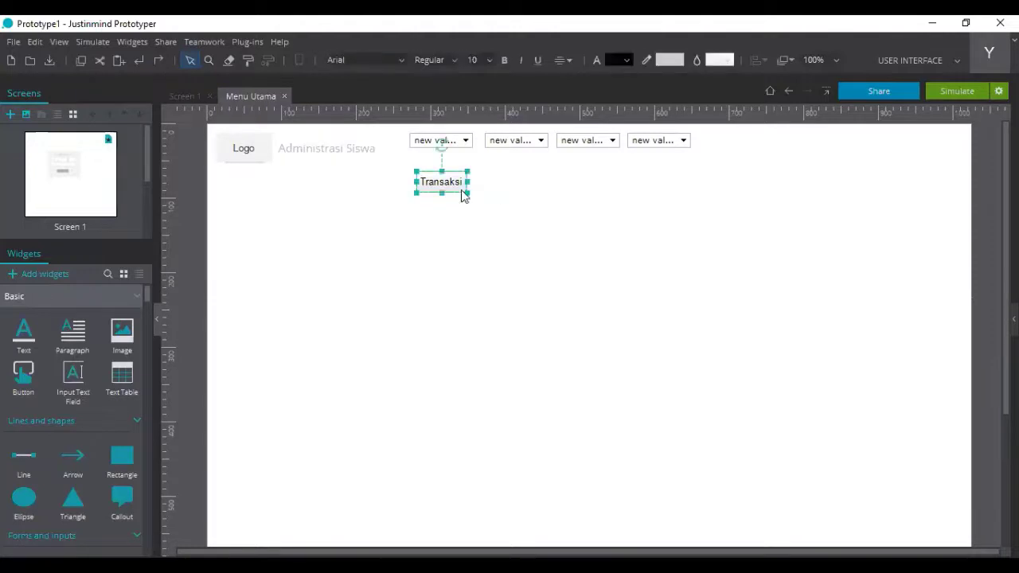
key(ctrl+y)
drag(457, 193, 518, 187)
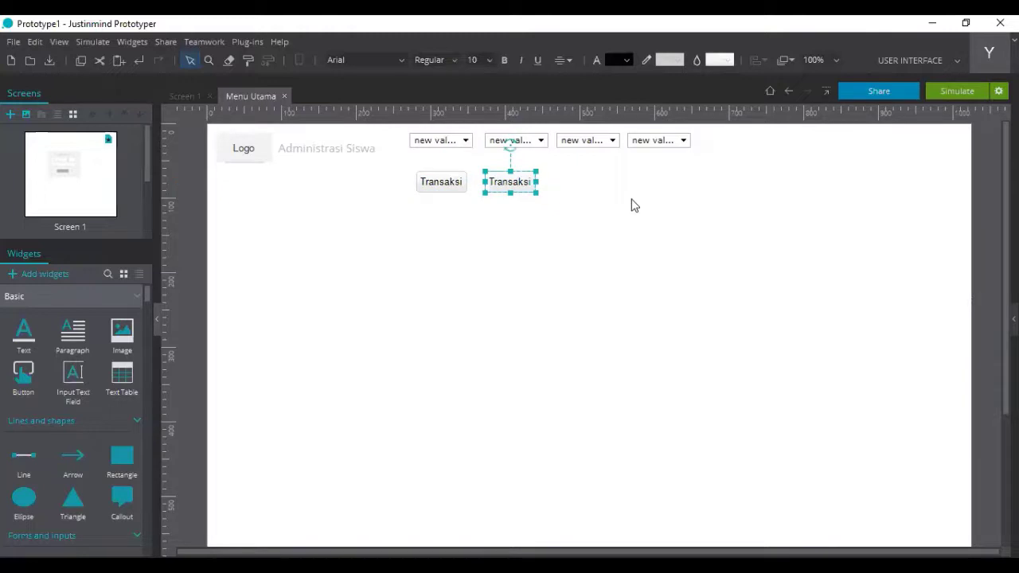
double_click(526, 183)
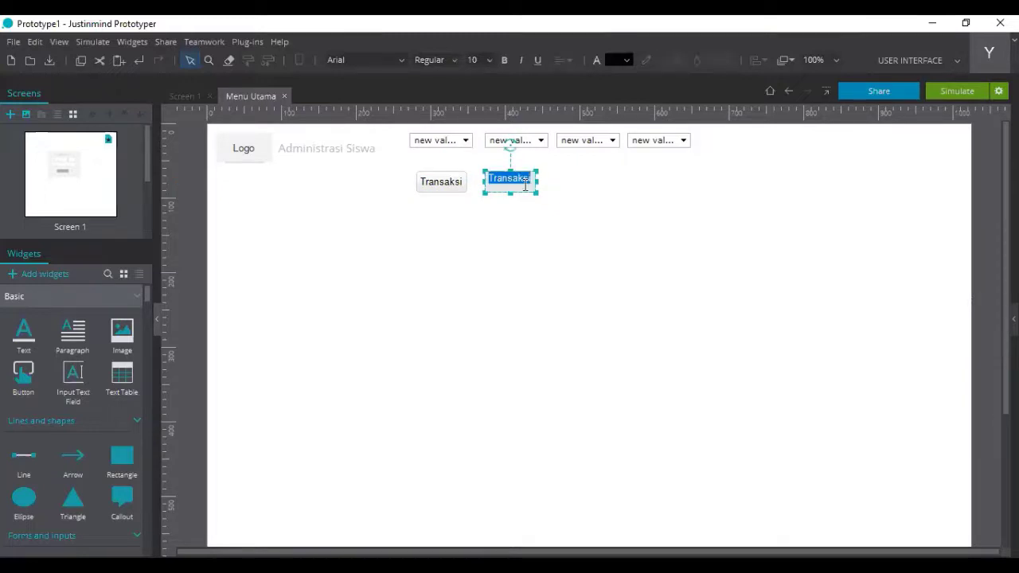
text(Tunggakan)
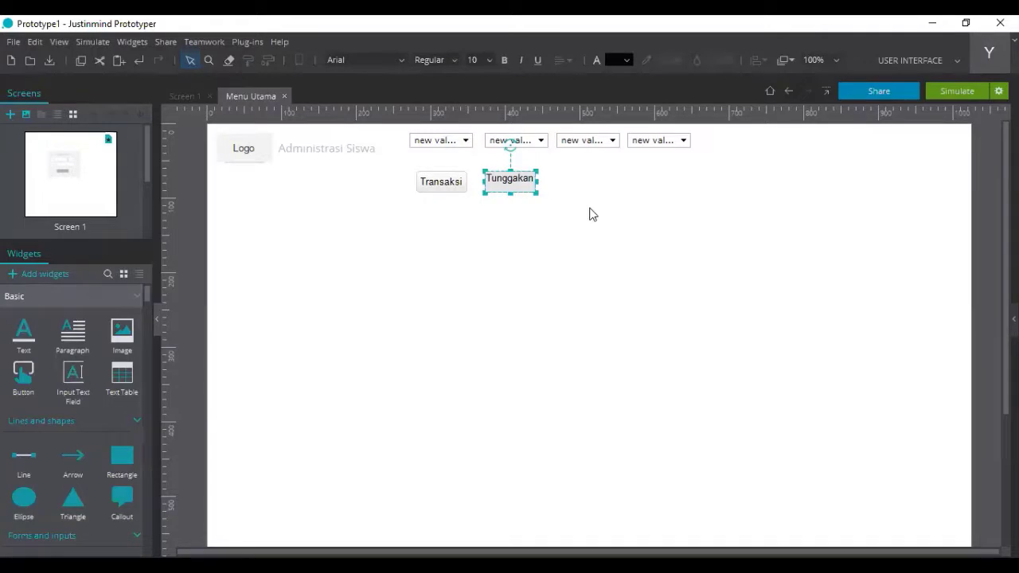
click(593, 212)
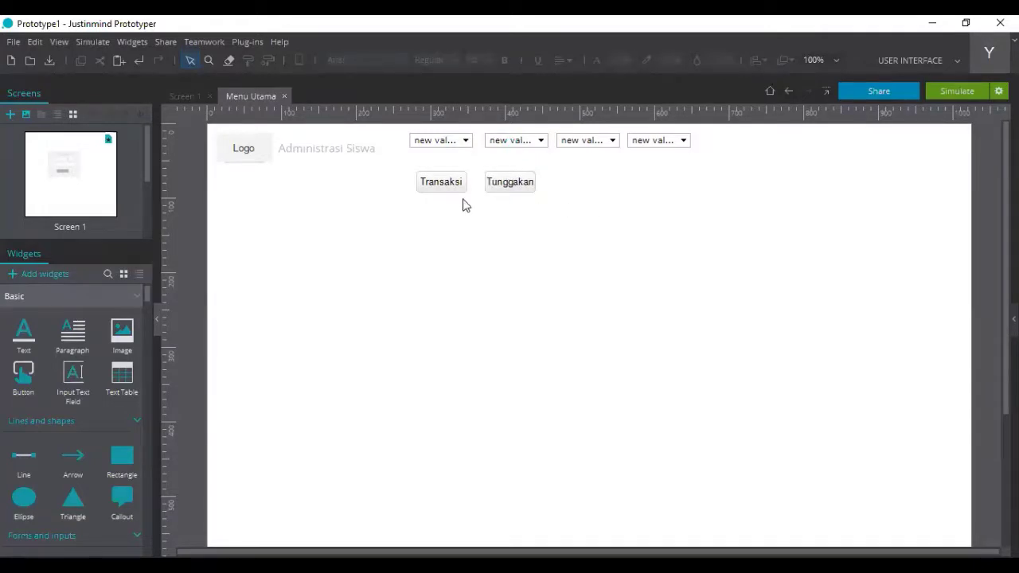
Place another copy of the Transaksi button below the third select list and replace its label with "Konfirmasi Pembayaran"
key(ctrl+v)
mouse_move(593, 182)
mouse_down()
mouse_move(660, 199)
mouse_move(573, 195)
mouse_move(575, 183)
mouse_up()
double_click(575, 181)
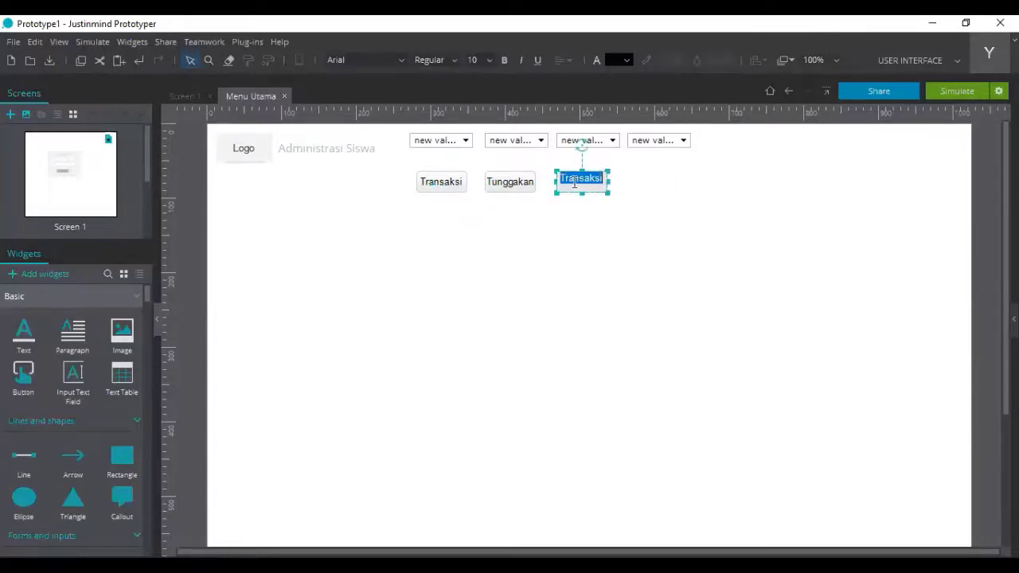
text(Konfi)
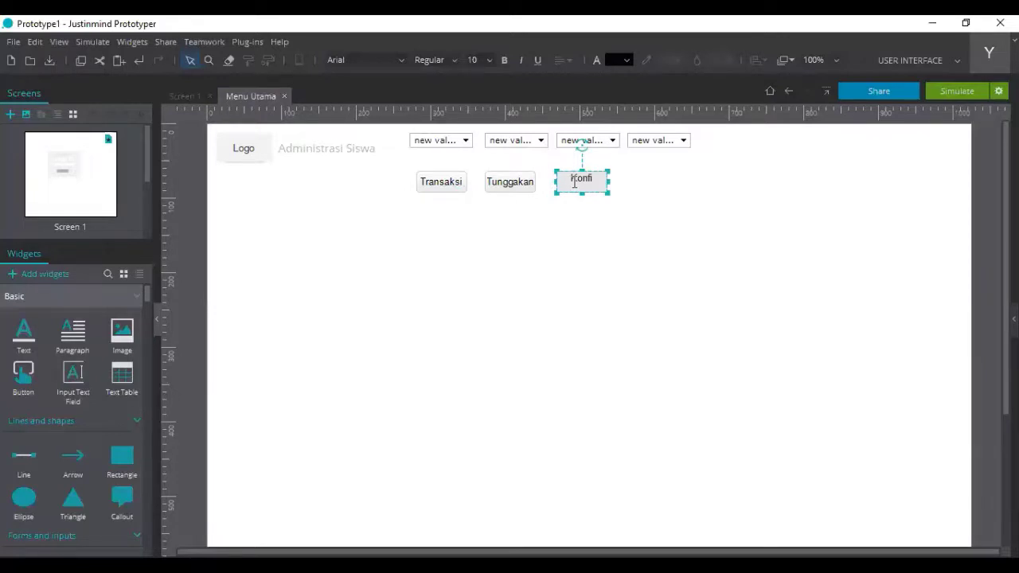
text(rmasi)
text( Pe)
text(mbayaran)
Widen the third button for its longer label and complete the text as "Konfirmasi Pembayaran"
drag(608, 181, 663, 179)
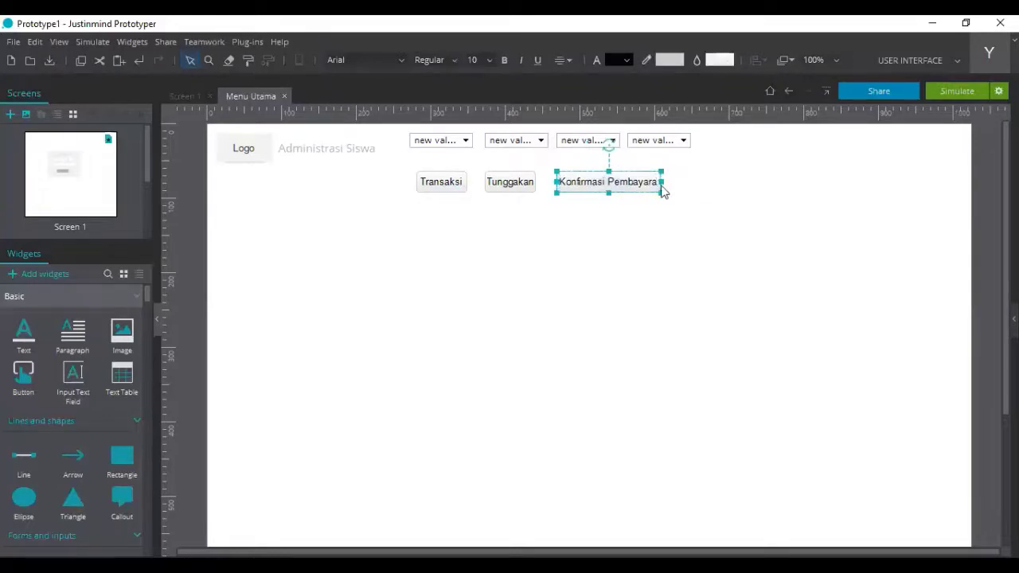
click(683, 183)
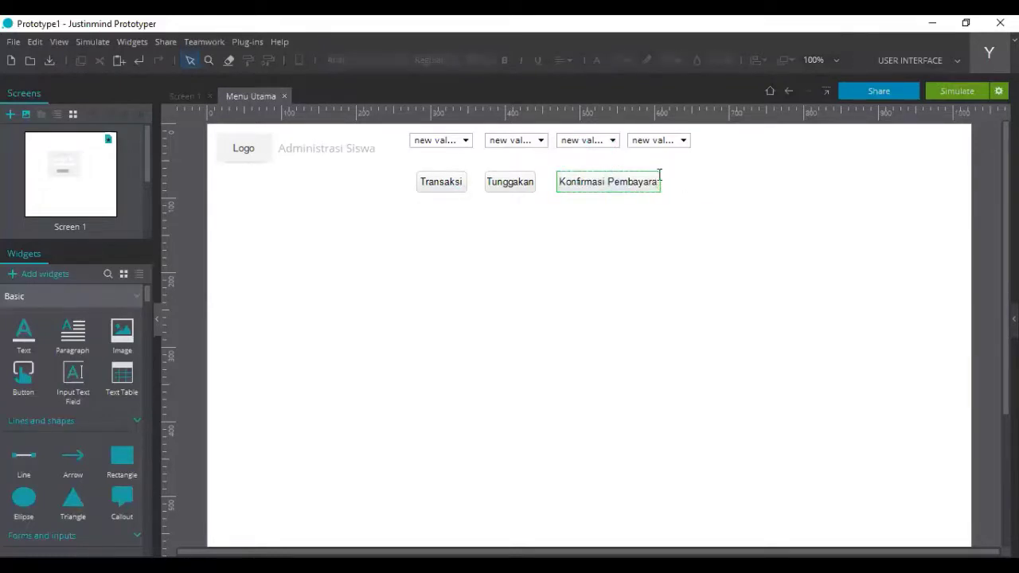
click(659, 175)
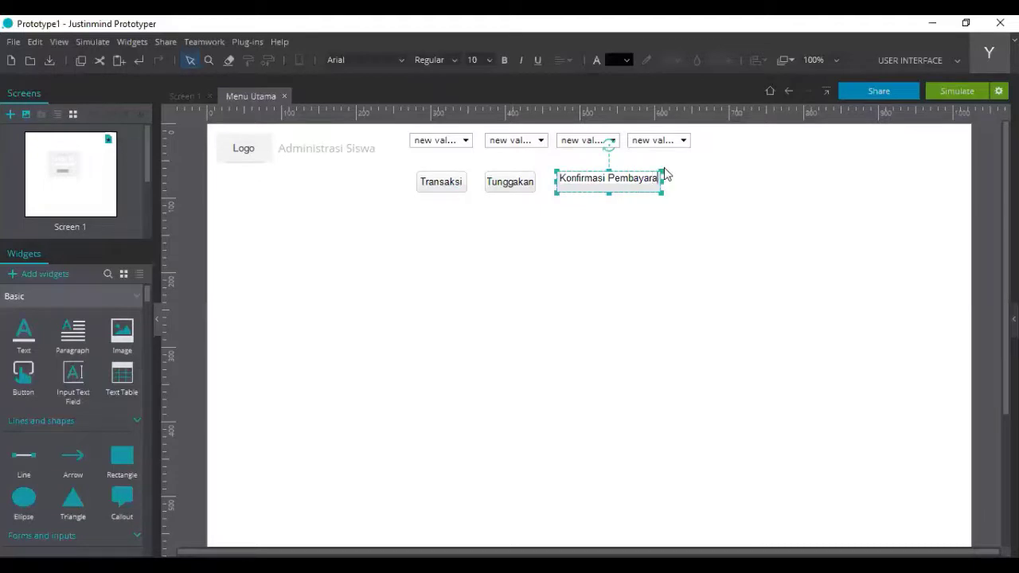
click(665, 169)
click(700, 148)
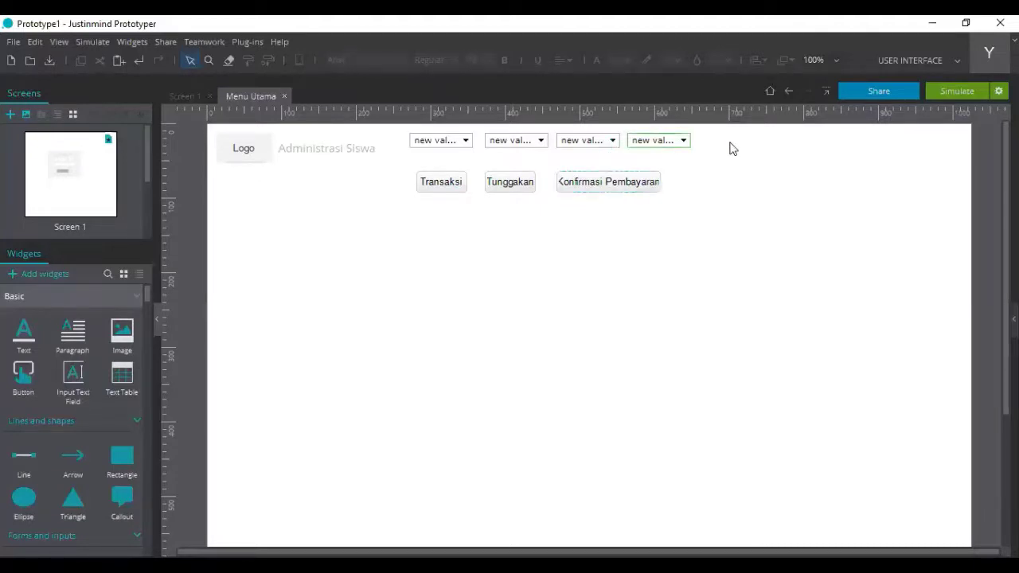
Move the fourth select list farther right and widen the third one to match the Konfirmasi Pembayaran button
drag(640, 148, 701, 148)
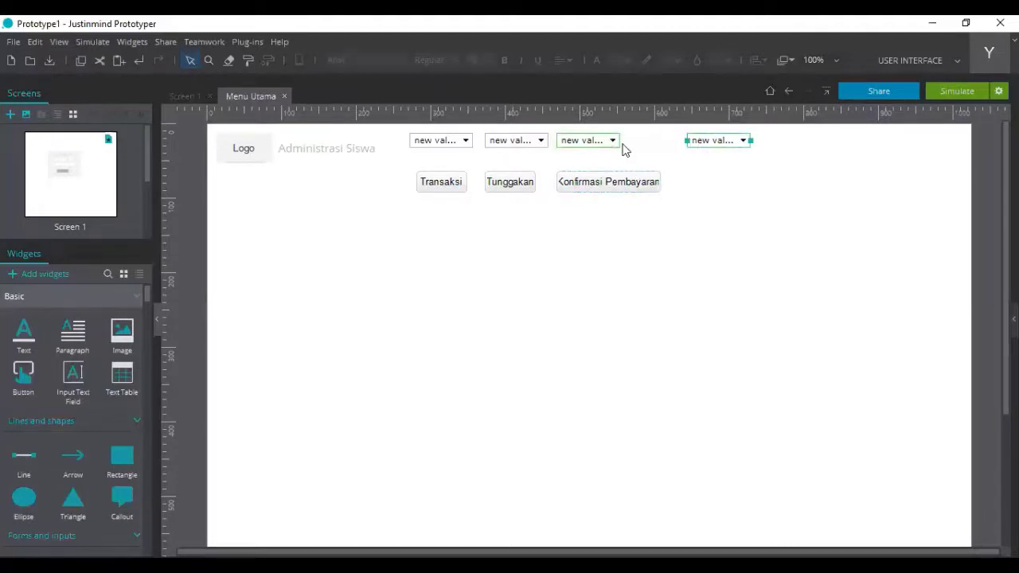
drag(620, 141, 659, 148)
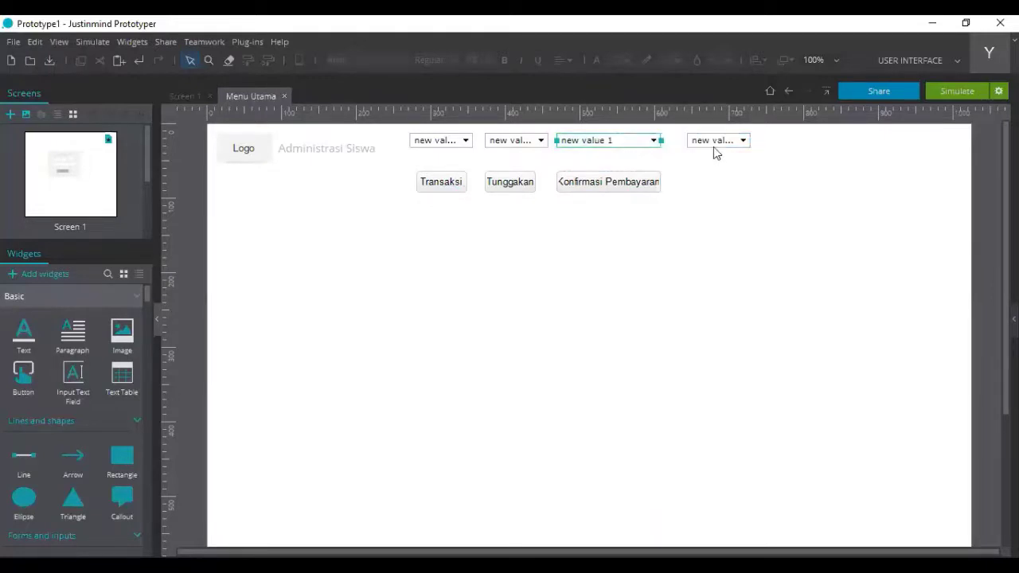
click(714, 148)
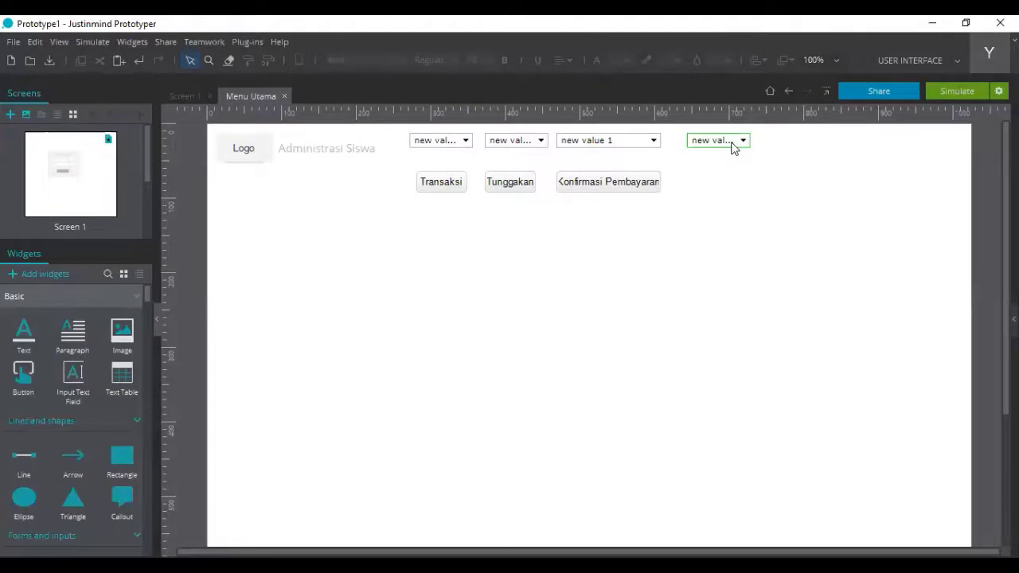
drag(733, 148, 667, 186)
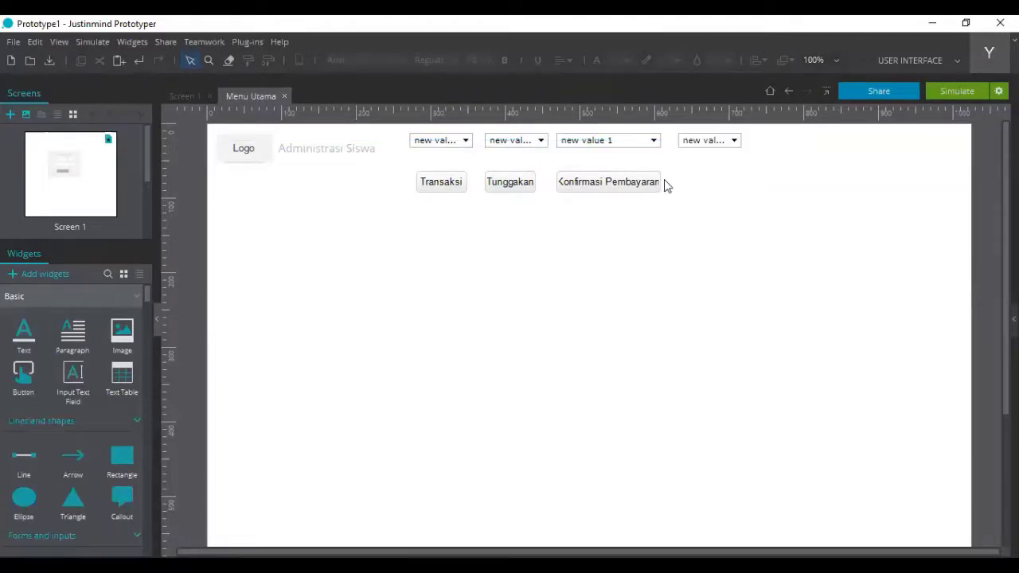
Widen the Konfirmasi Pembayaran button slightly so that its whole label fits, keeping the text as it is
click(587, 185)
double_click(558, 180)
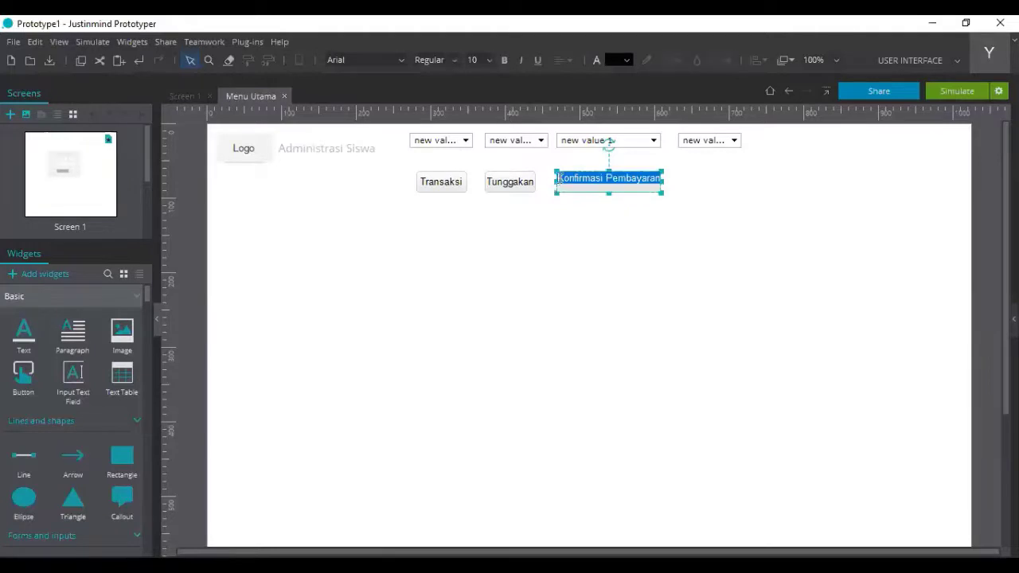
text(vKonfirmasi Pembayaran)
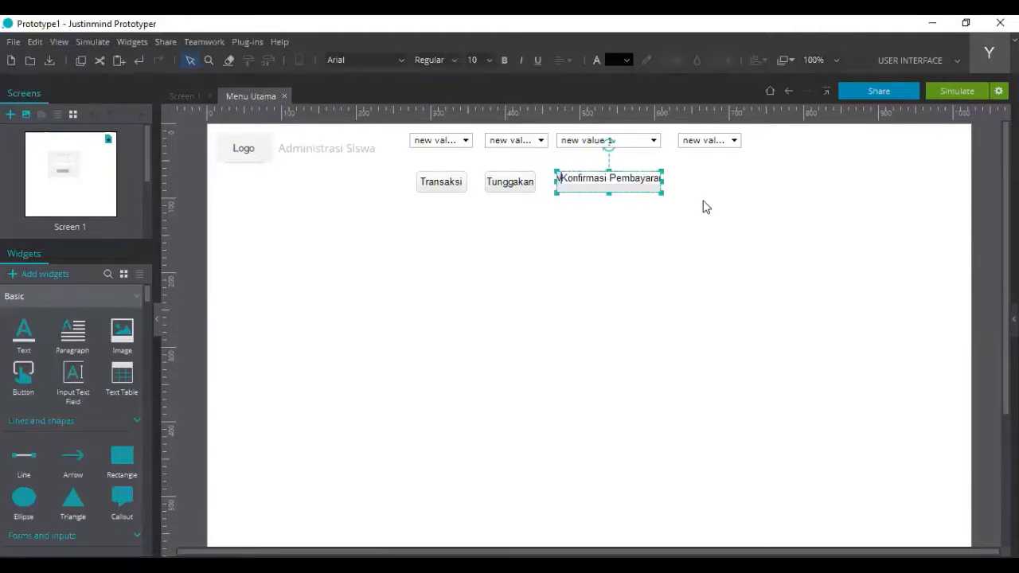
key(BackSpace)
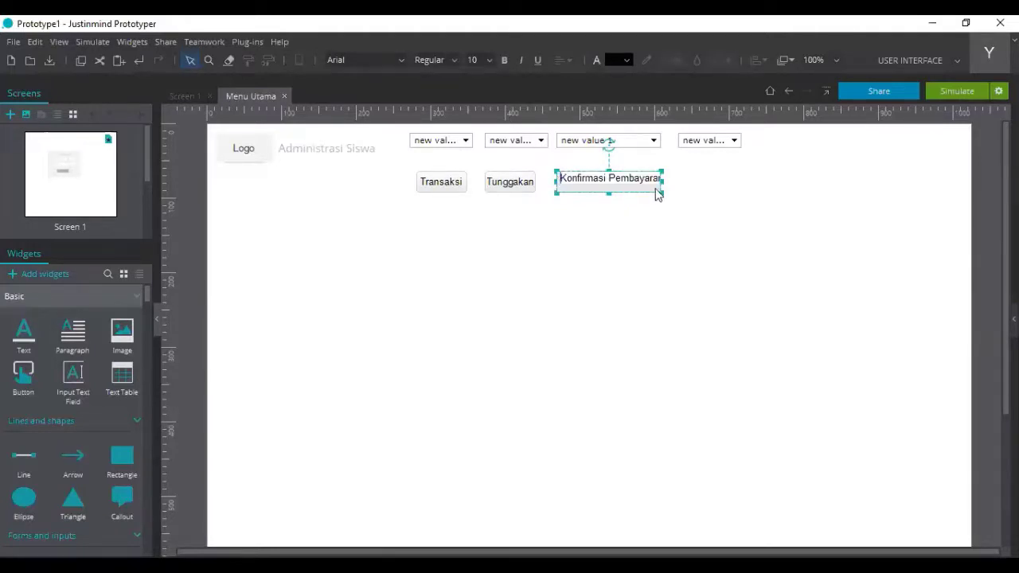
click(665, 194)
click(660, 193)
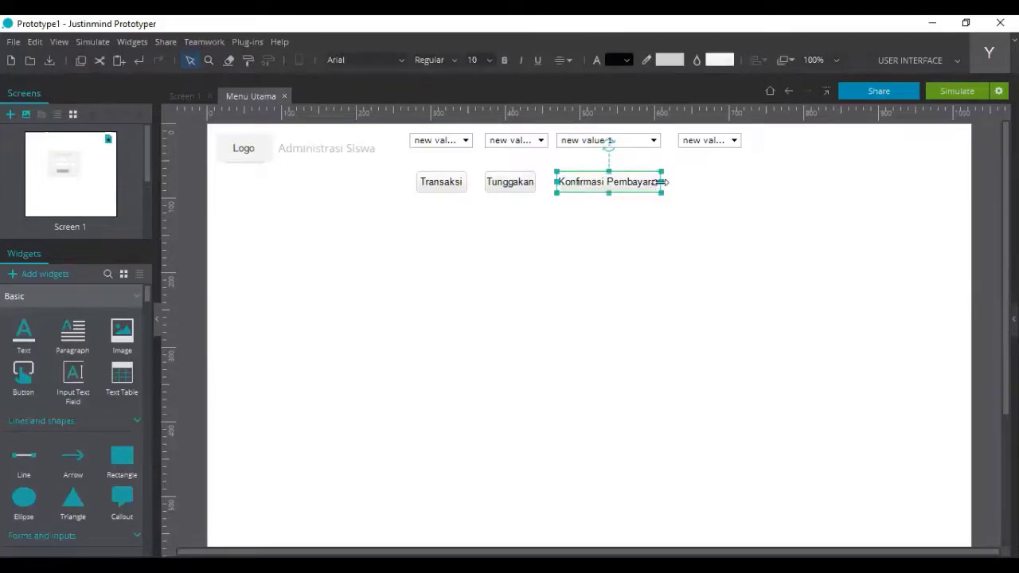
drag(661, 183, 669, 183)
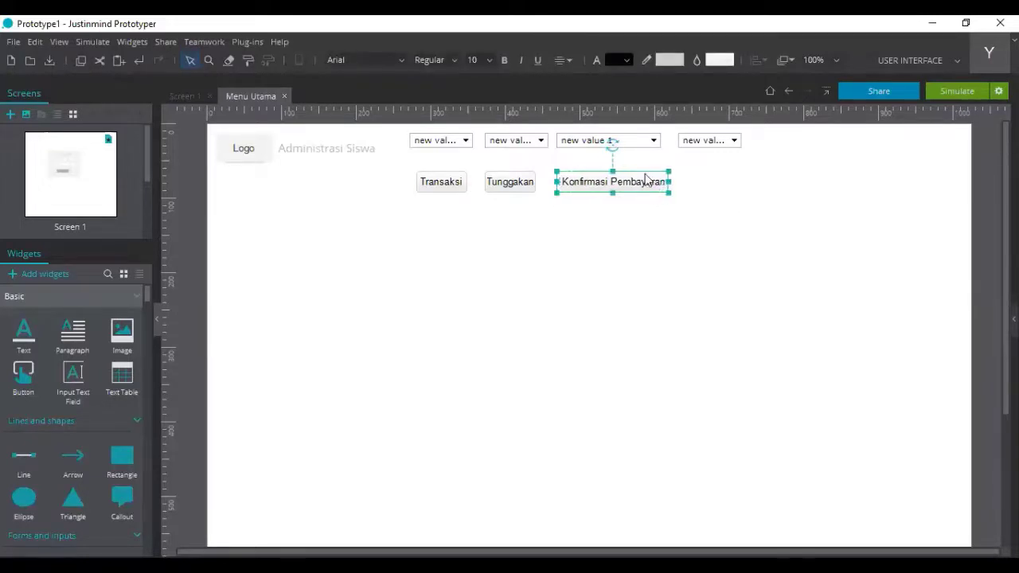
Duplicate the Konfirmasi Pembayaran button, place the copy below the fourth select list and shorten its label to "Pembayaran"
key(Escape)
key(ctrl+d)
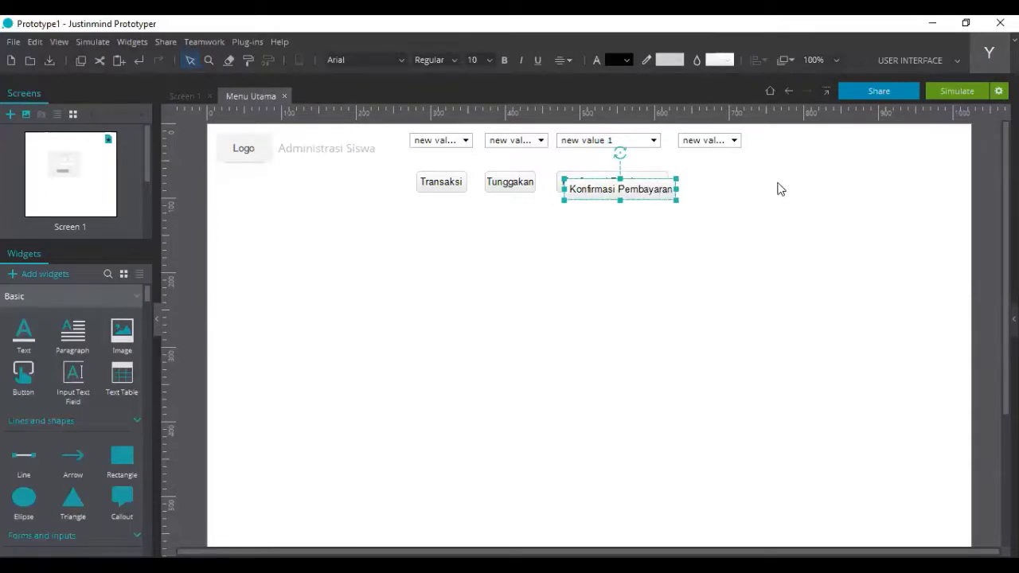
drag(780, 189, 733, 182)
double_click(731, 182)
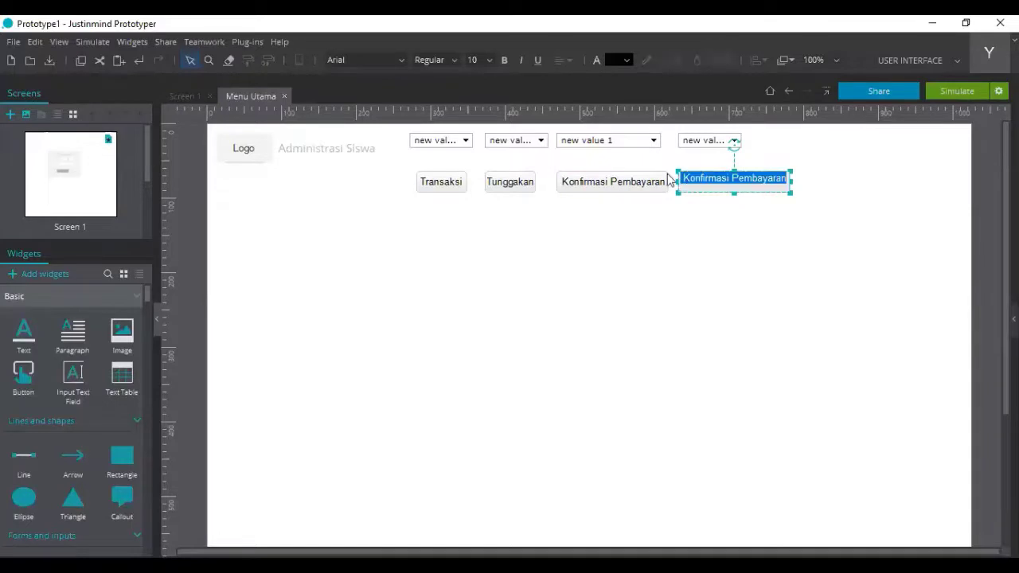
key(ctrl+shift+Left)
key(BackSpace)
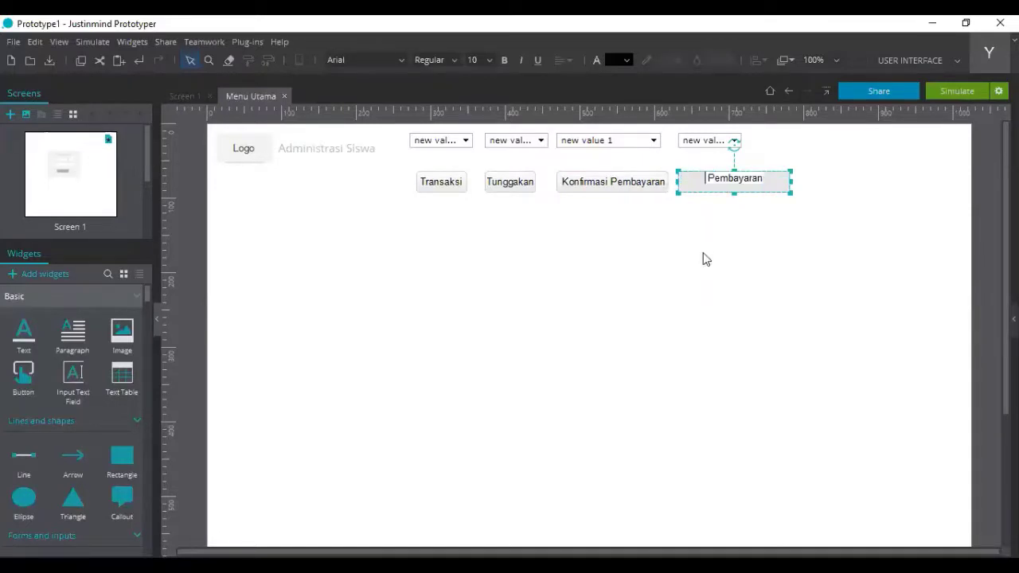
click(708, 258)
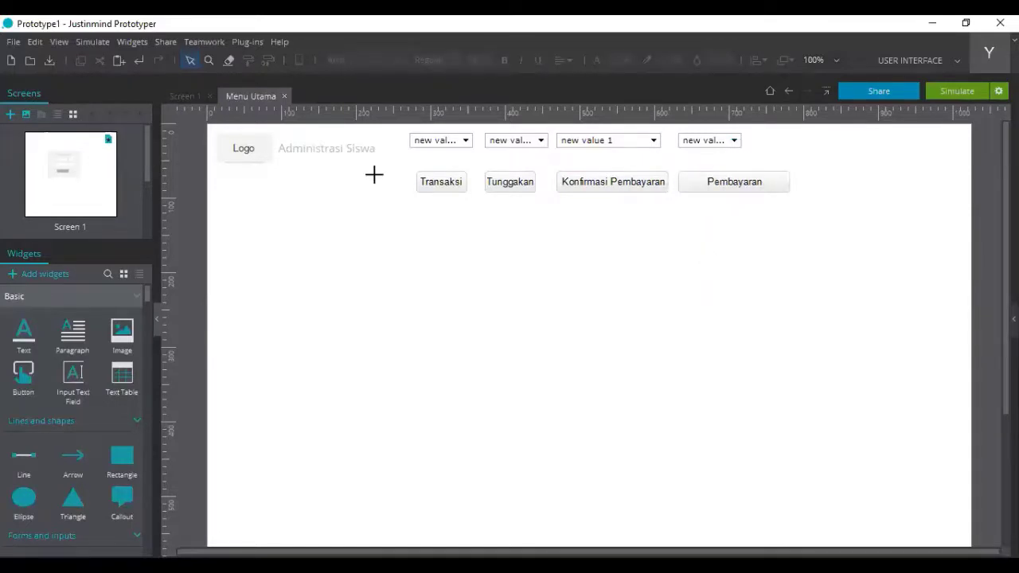
Move the four buttons together up and left, and align the first select list above the Transaksi button
mouse_move(532, 182)
mouse_down()
mouse_move(566, 173)
mouse_move(542, 172)
mouse_up()
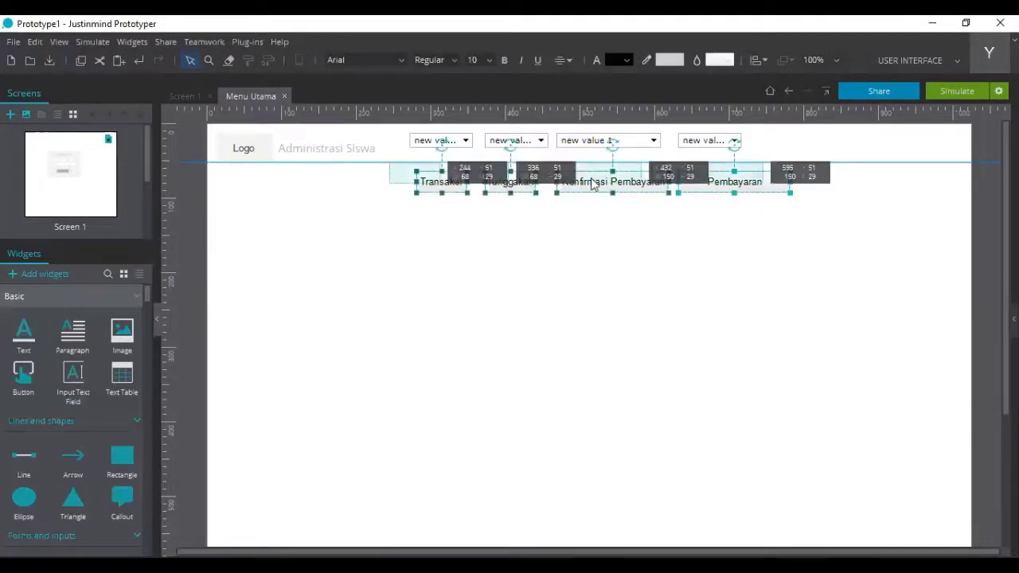
click(711, 216)
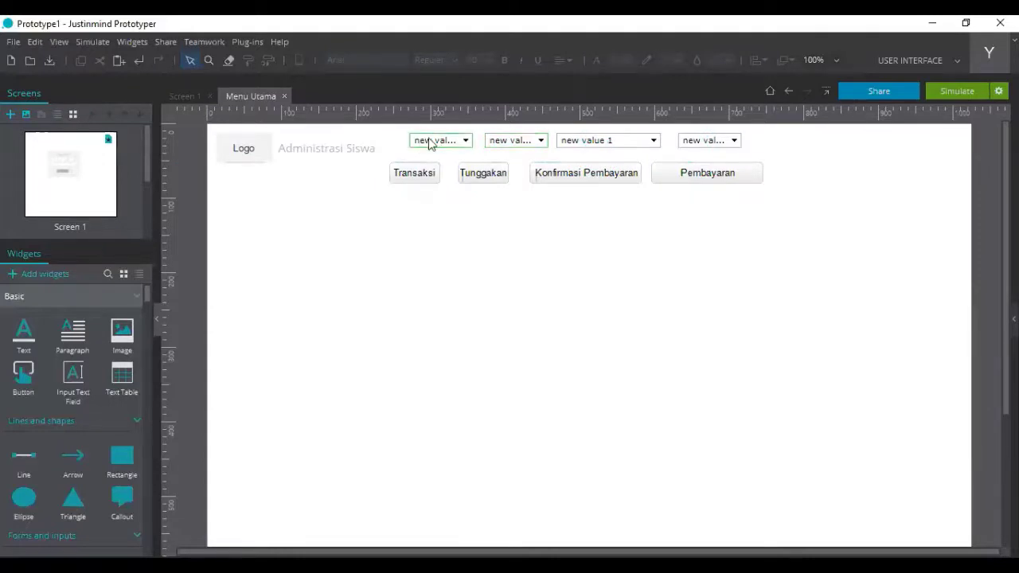
click(429, 143)
drag(430, 144, 498, 173)
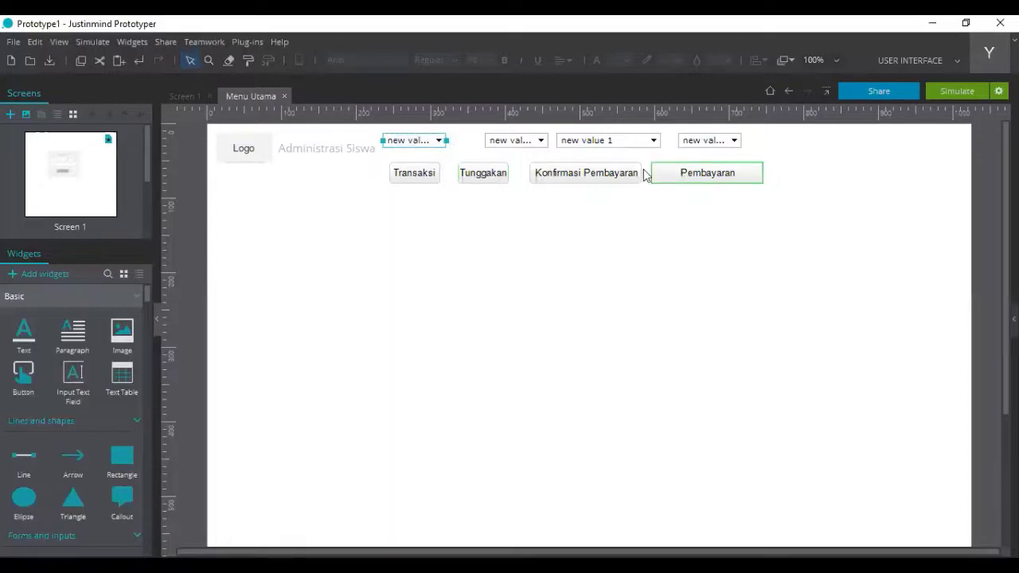
Shift the Konfirmasi Pembayaran and Pembayaran buttons to the right and move the third and fourth select lists above them
key(ctrl+z)
key(ctrl+z)
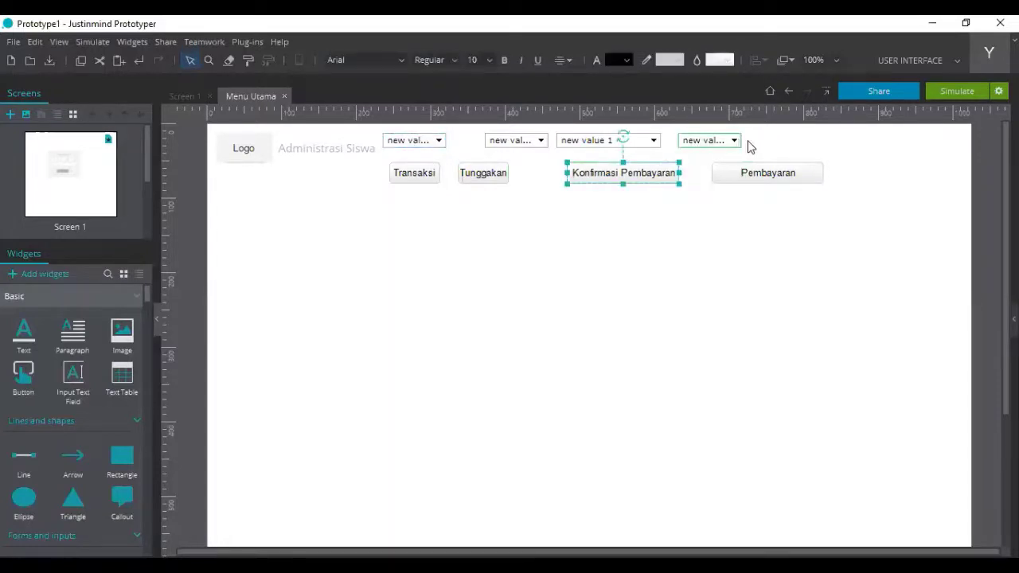
key(ctrl+z)
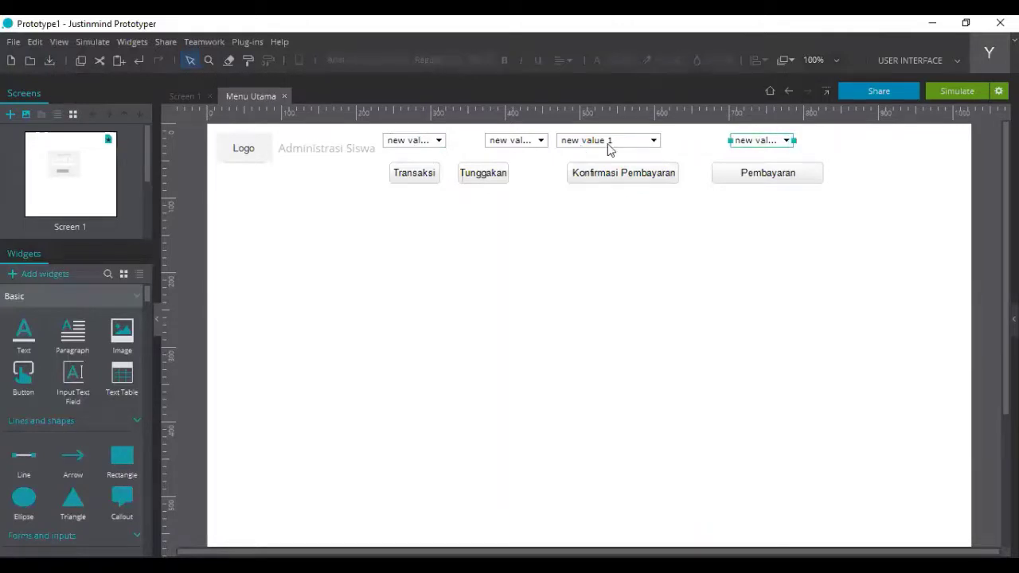
key(ctrl+z)
key(ctrl+z)
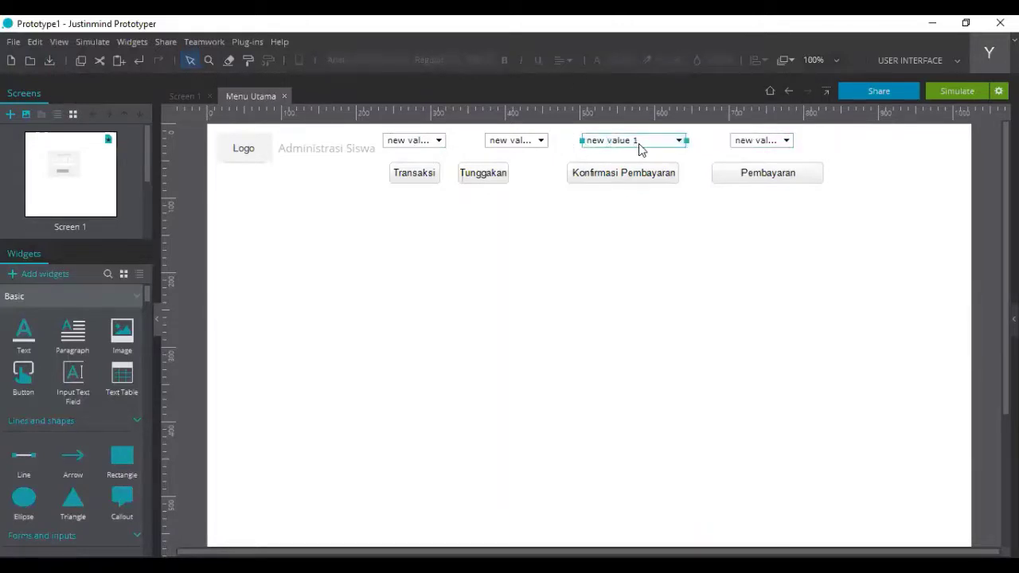
Narrow the third select list and rearrange the second and third lists with their Tunggakan and Konfirmasi Pembayaran buttons closer to Transaksi
drag(686, 140, 669, 140)
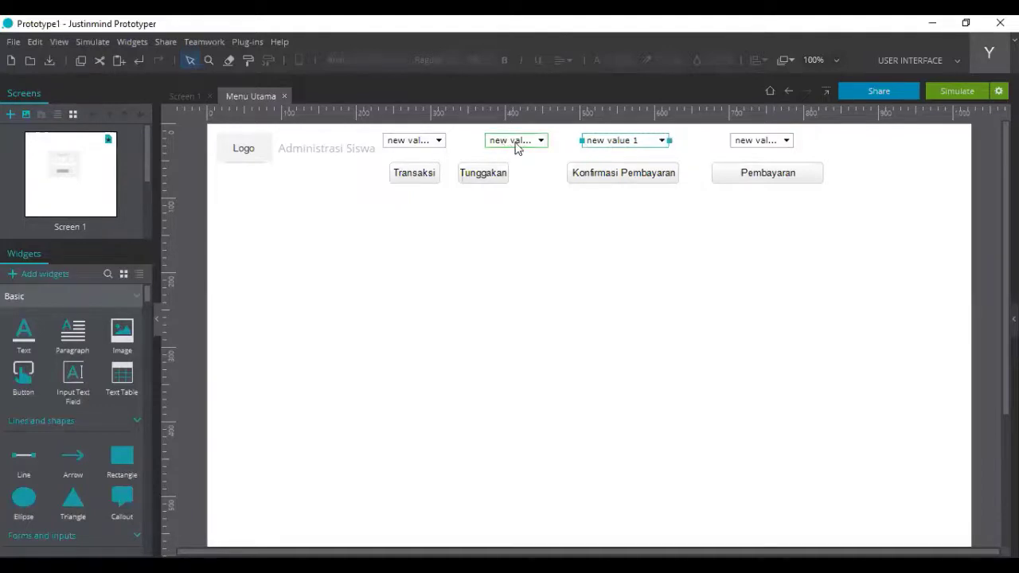
drag(518, 143, 595, 171)
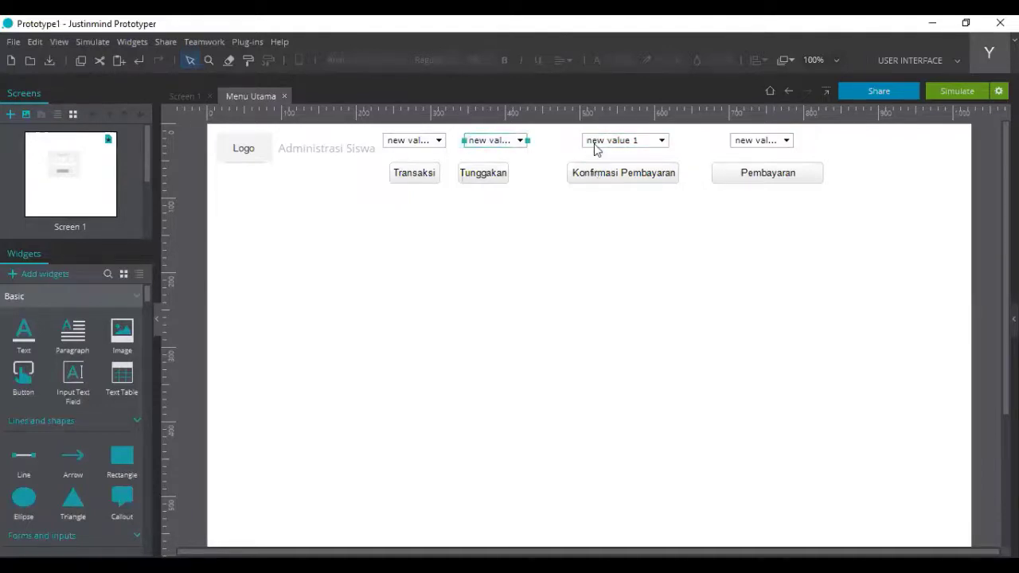
mouse_move(484, 185)
mouse_down()
mouse_move(500, 186)
mouse_move(496, 176)
mouse_up()
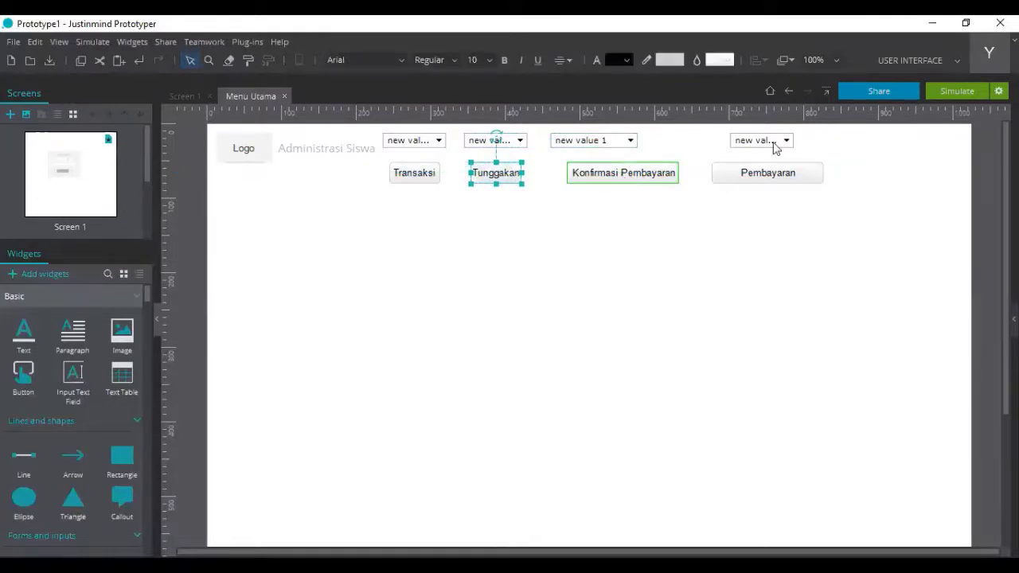
key(ctrl+z)
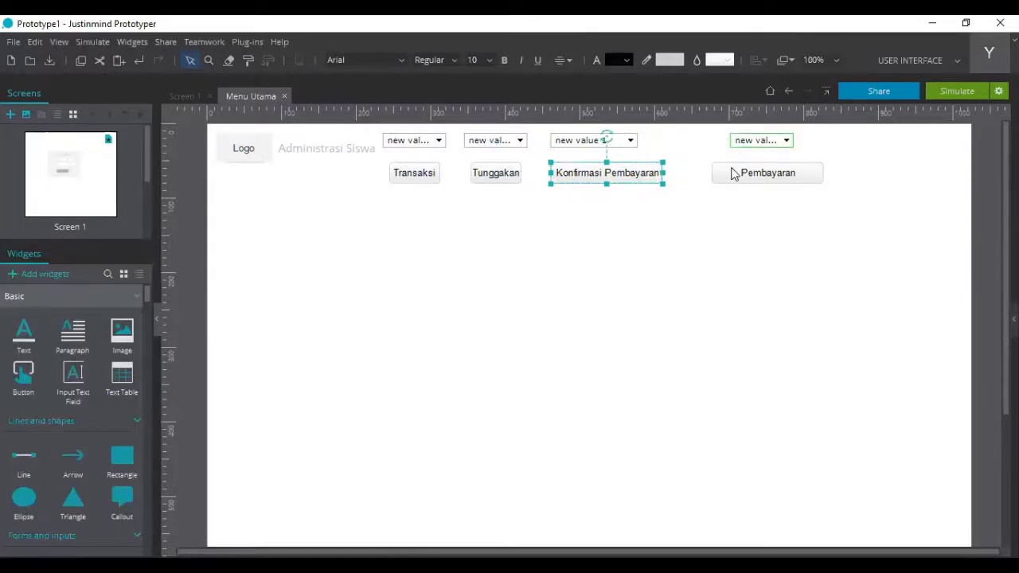
Move the Pembayaran button and its fourth select list closer to the Konfirmasi Pembayaran button
key(ctrl+z)
mouse_move(715, 174)
mouse_down()
mouse_move(885, 154)
mouse_move(730, 163)
mouse_up()
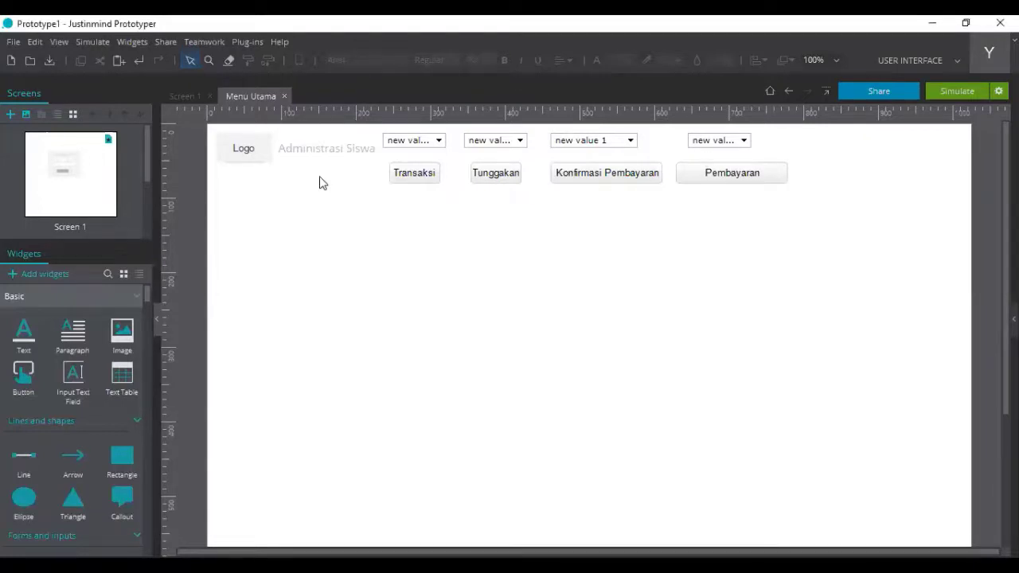
click(234, 145)
drag(724, 129, 785, 149)
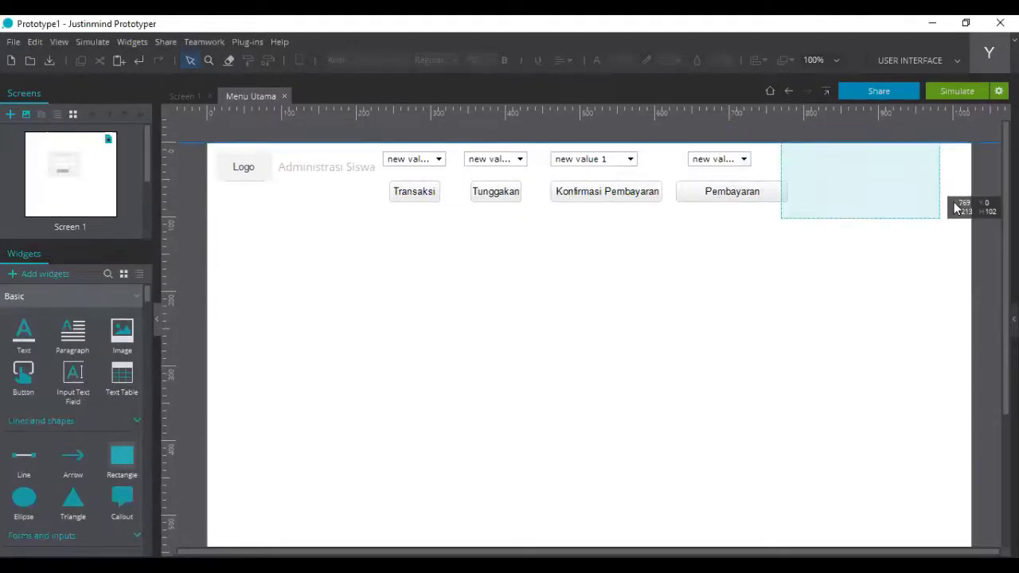
click(883, 193)
Add a text reading "Selamat Datang," followed by the account holder's name beside the fourth select list, aligned with the header lists
click(29, 343)
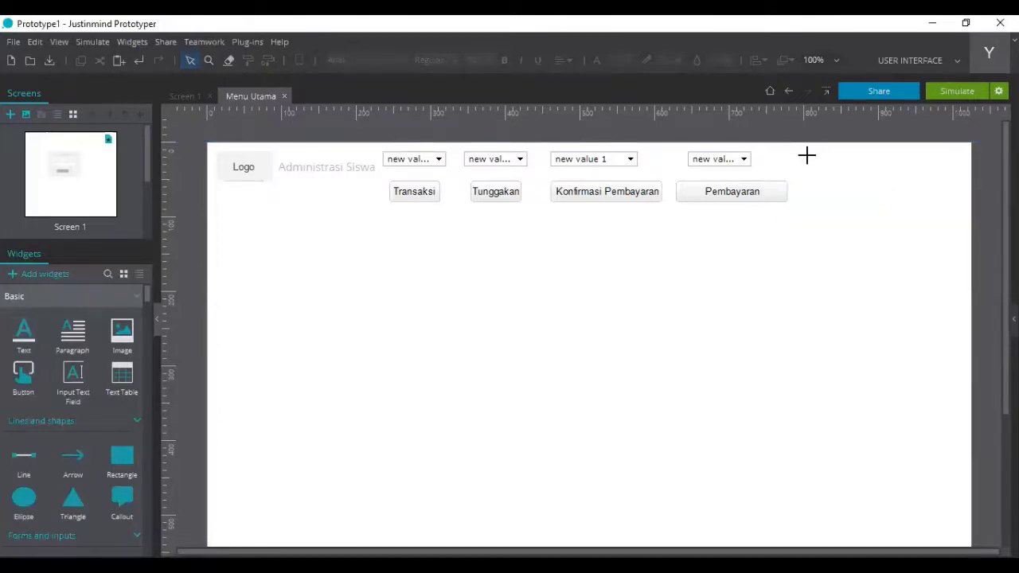
click(807, 156)
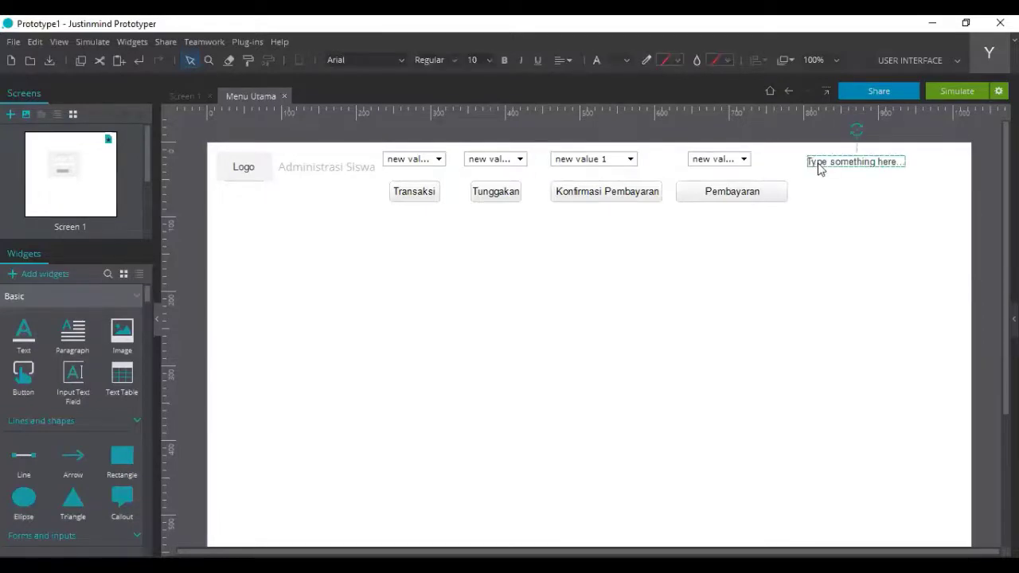
text(S)
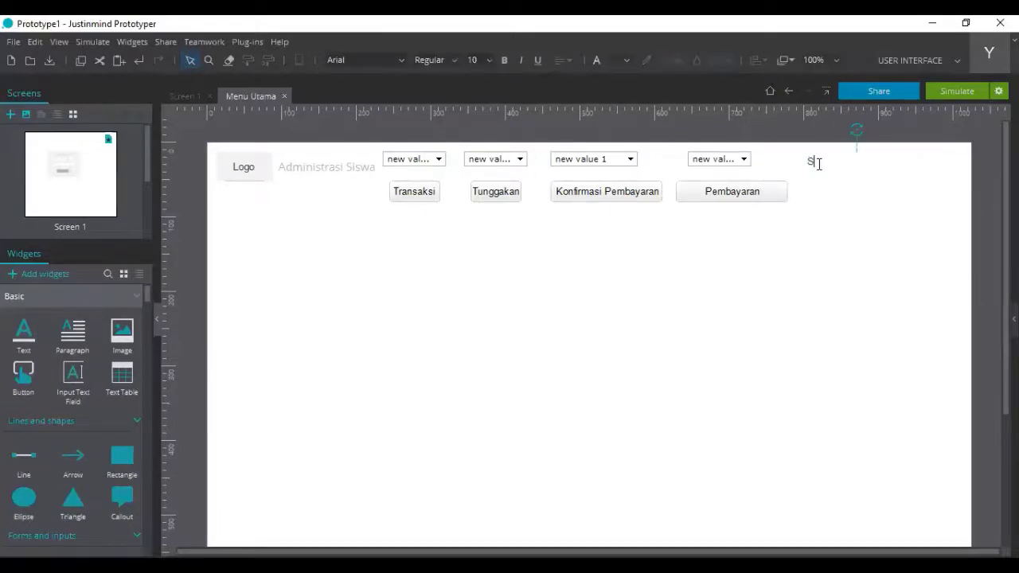
text(elamat Datang)
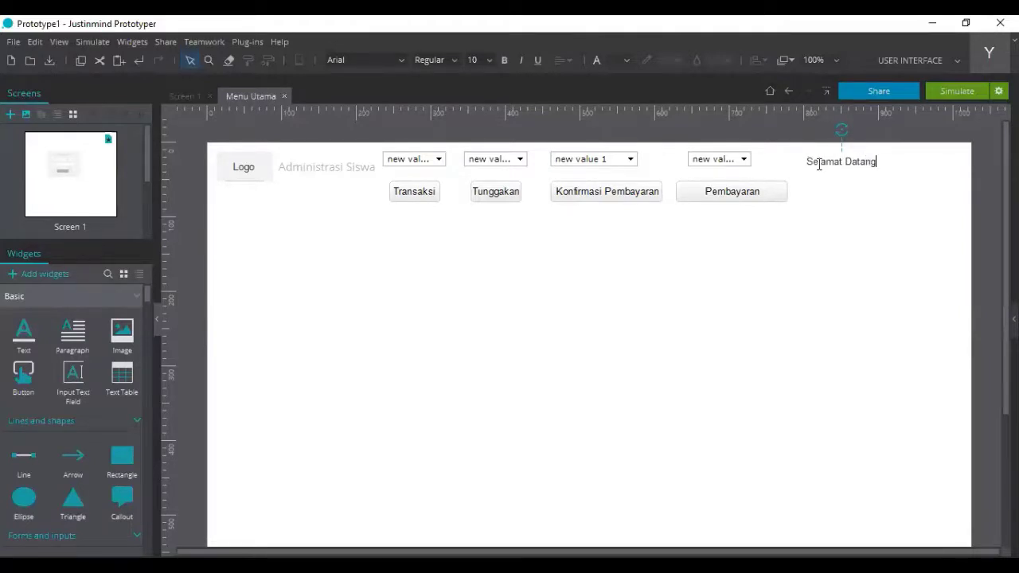
text(, Frisma)
click(888, 188)
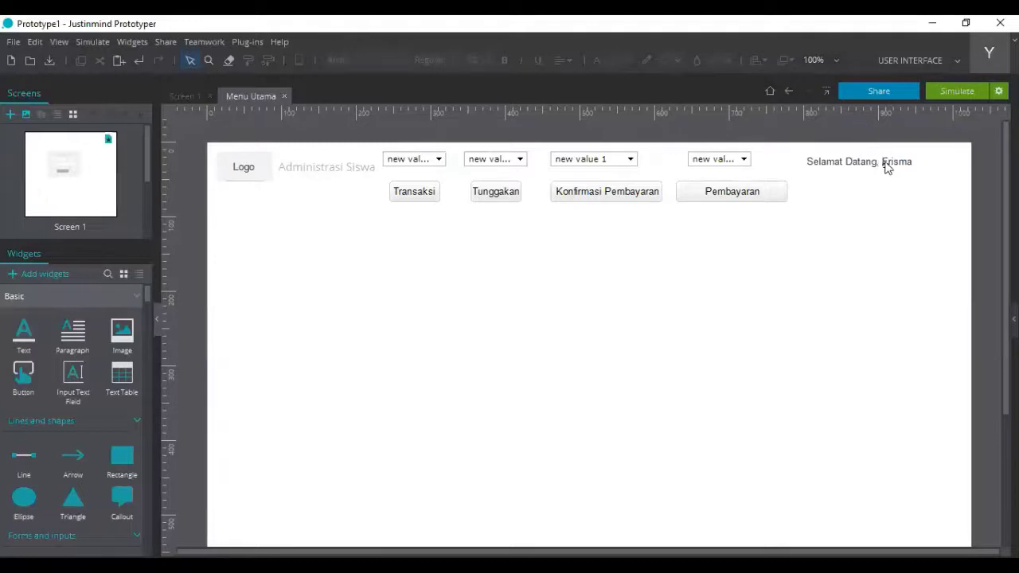
click(882, 163)
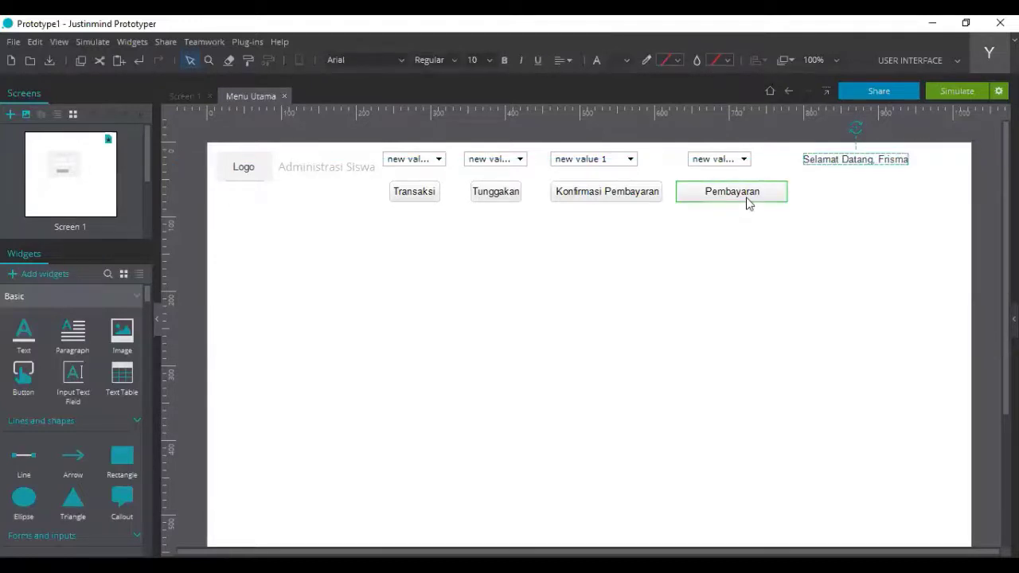
Duplicate the Pembayaran button, narrow the copy and place it to the right of the welcome text
mouse_move(749, 204)
mouse_down()
mouse_move(730, 257)
mouse_move(766, 205)
mouse_up()
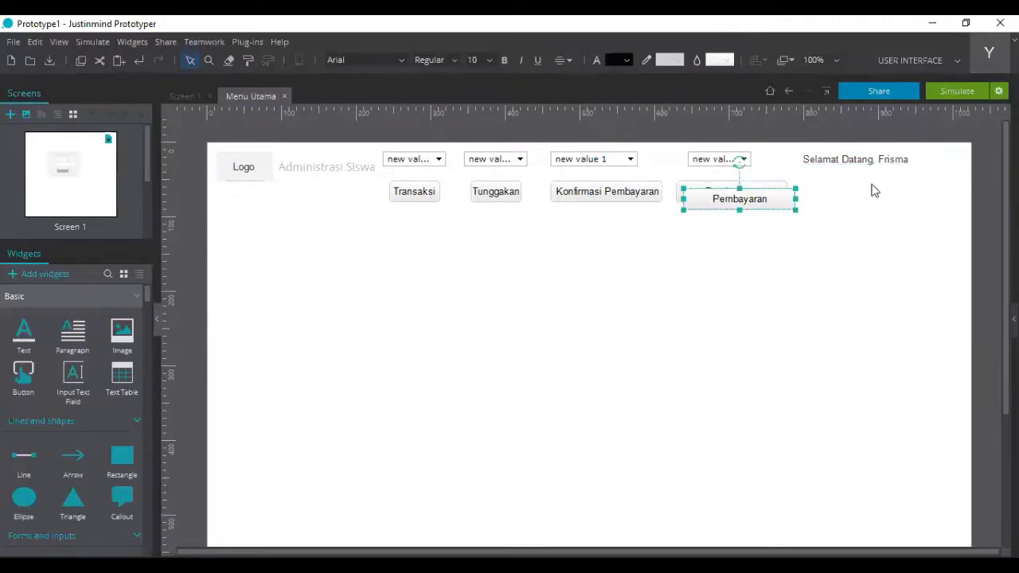
drag(874, 190, 952, 164)
click(955, 184)
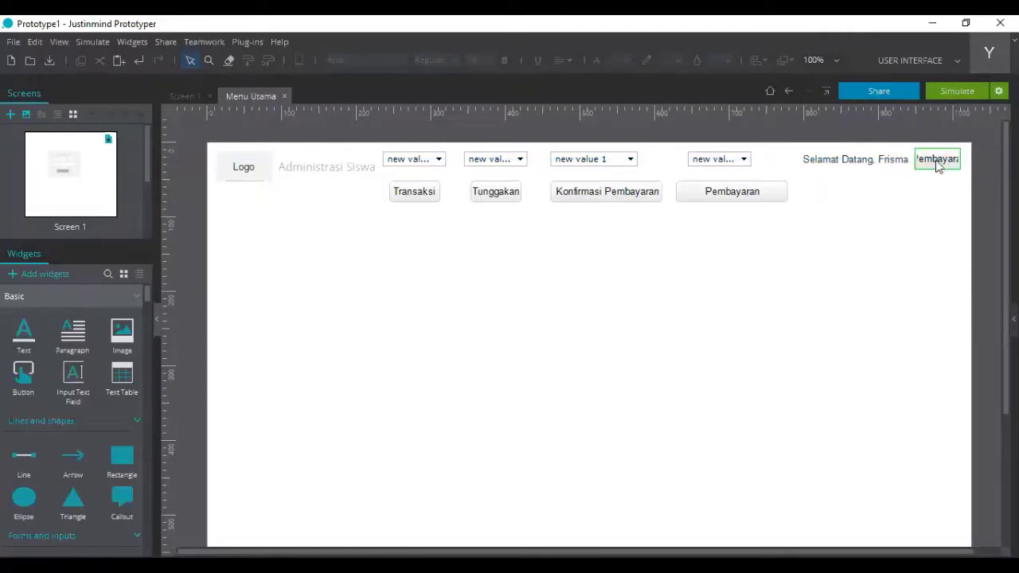
Change the label of the narrow button beside the welcome text to "Logout"
click(938, 163)
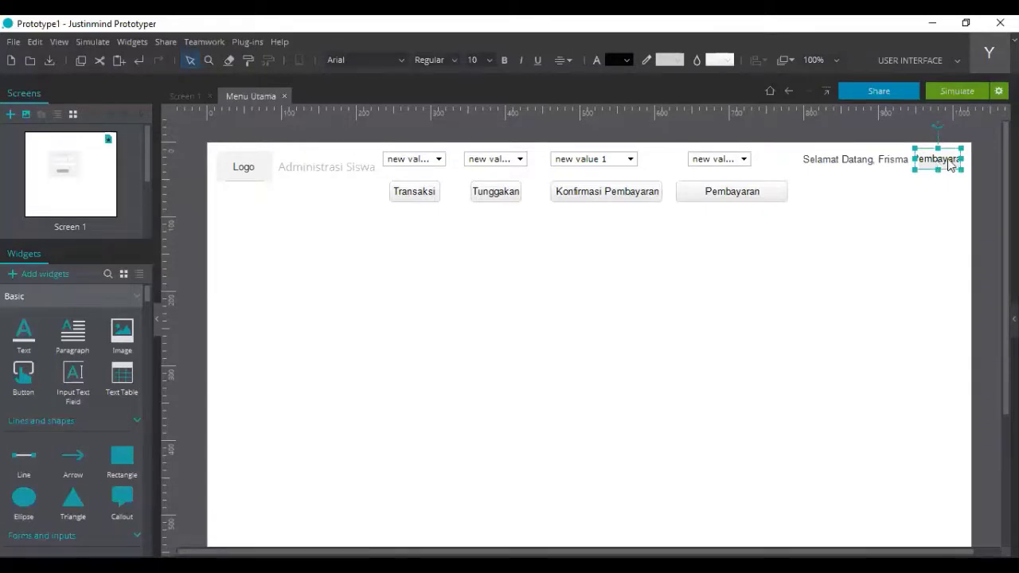
double_click(949, 157)
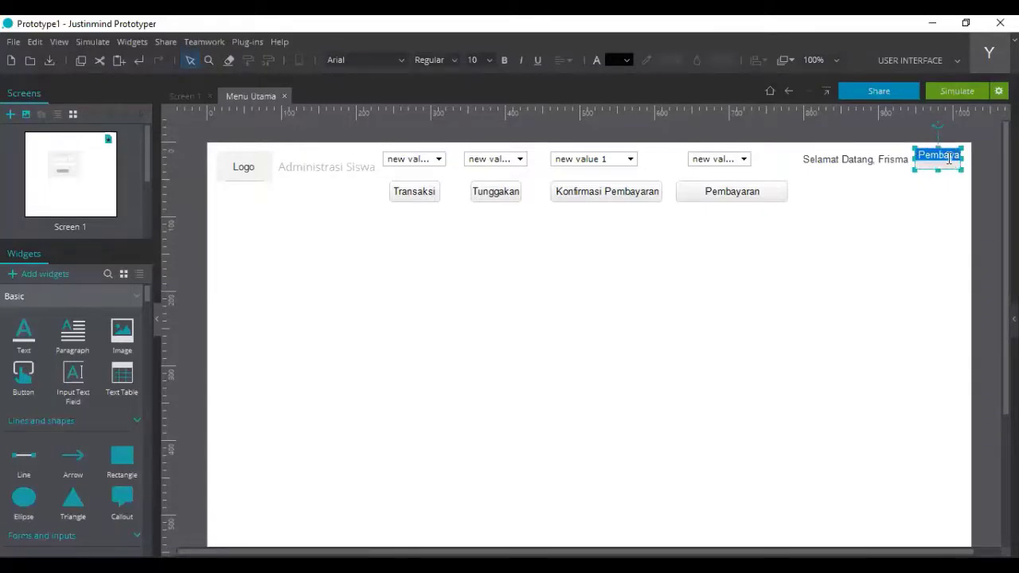
text(Logout)
click(803, 254)
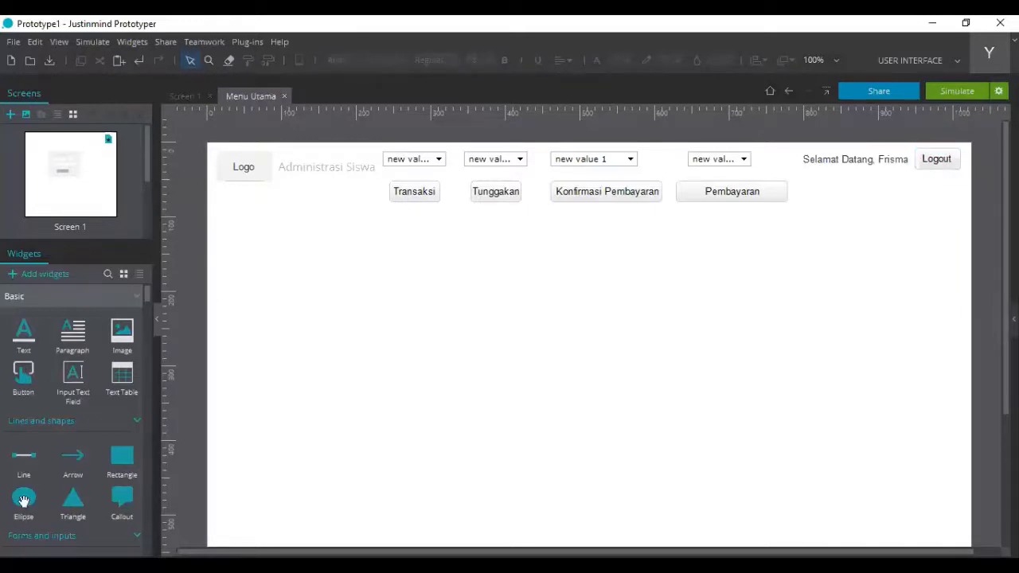
Place a circle in the middle of the page below the header buttons and label it "Logo"
drag(24, 500, 579, 294)
double_click(580, 295)
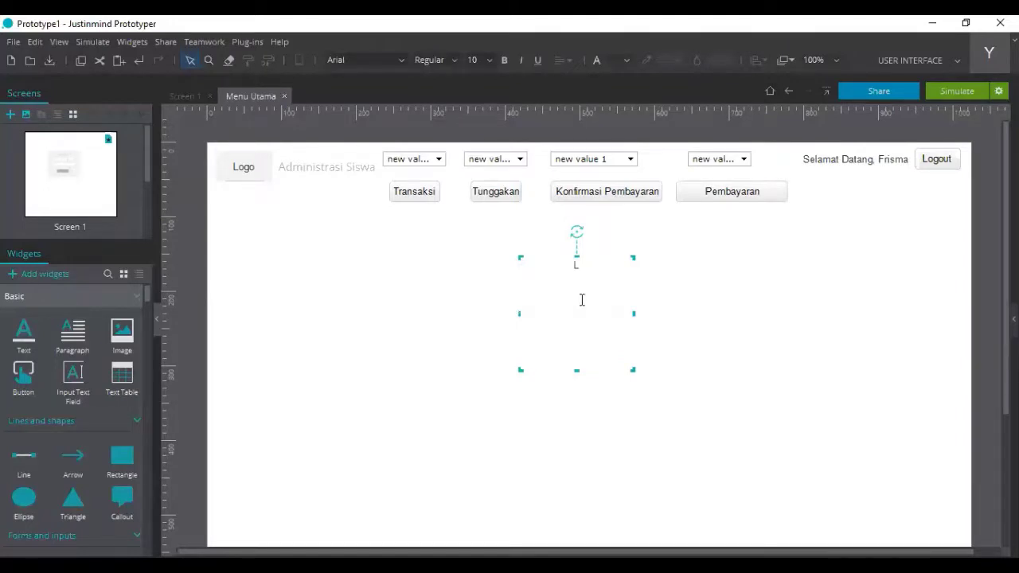
text(Logo)
click(718, 303)
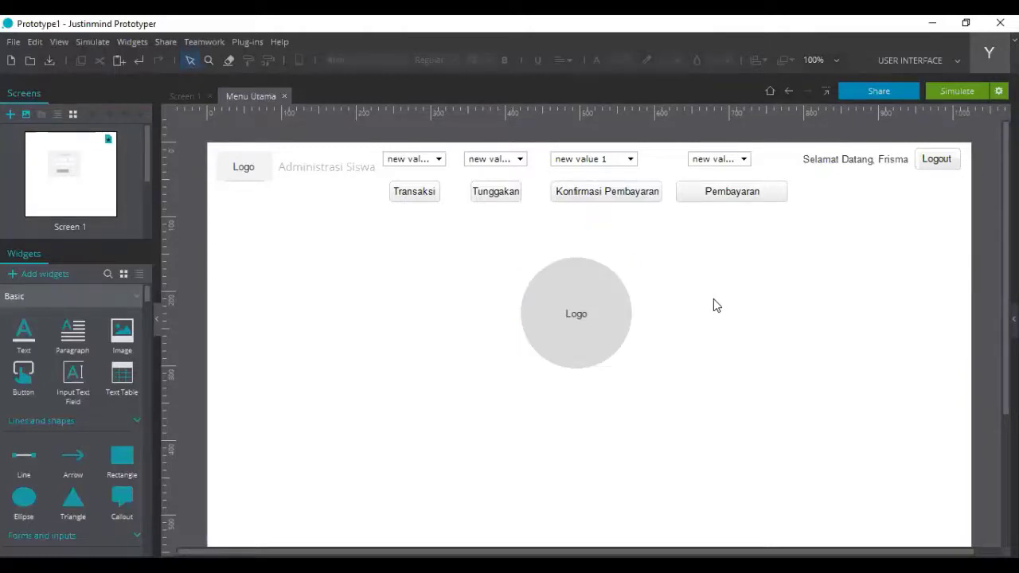
Add the text "SELAMAT DATANG DI" and center it below the Logo circle
click(489, 443)
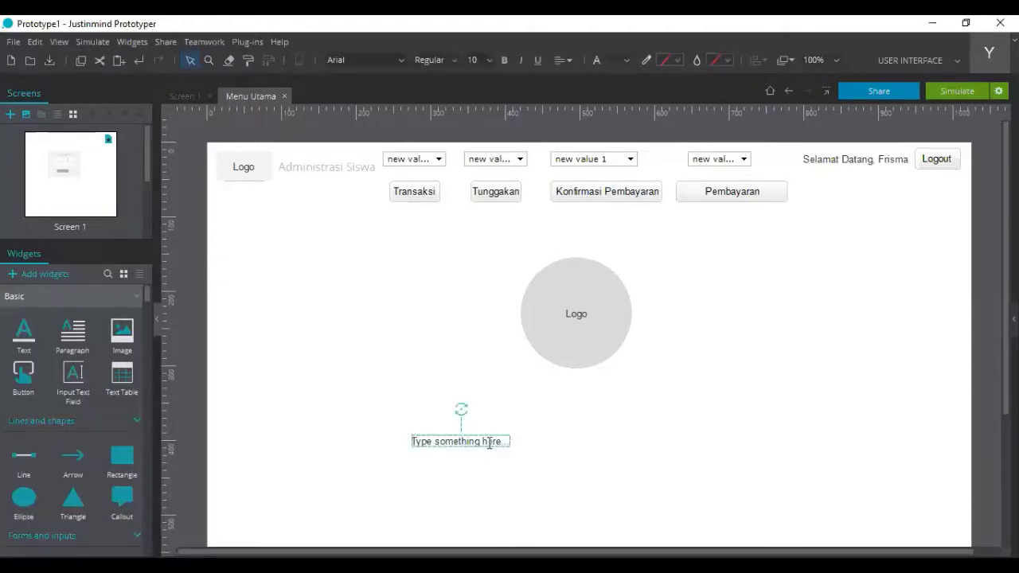
double_click(488, 443)
text(SE)
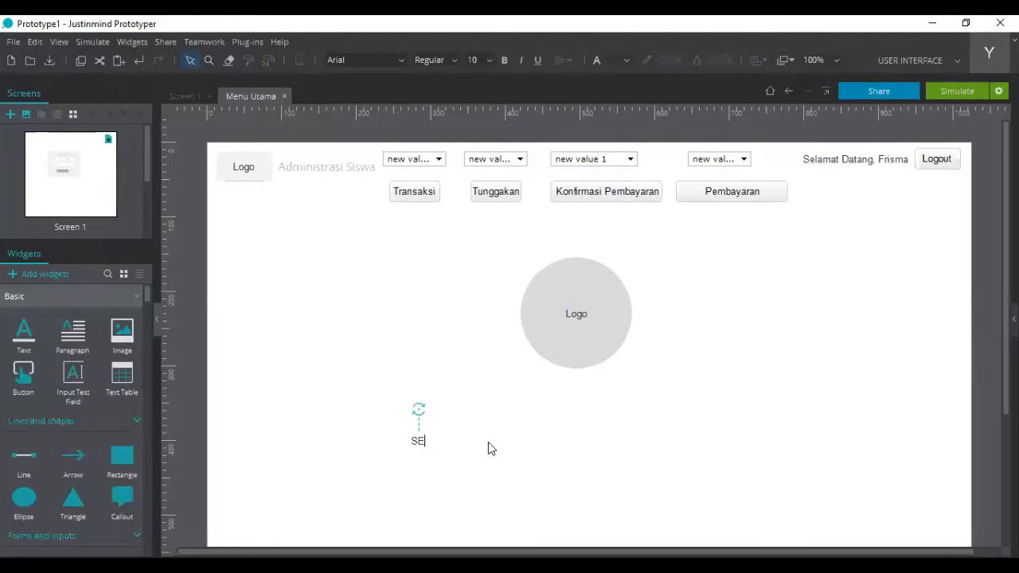
text(LAMAT DAT)
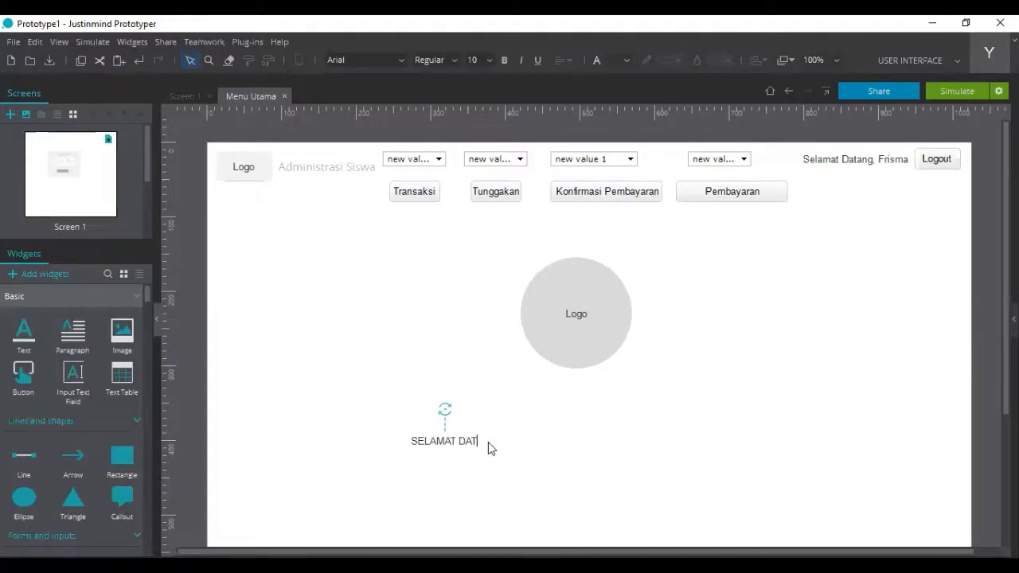
text(ANG DI)
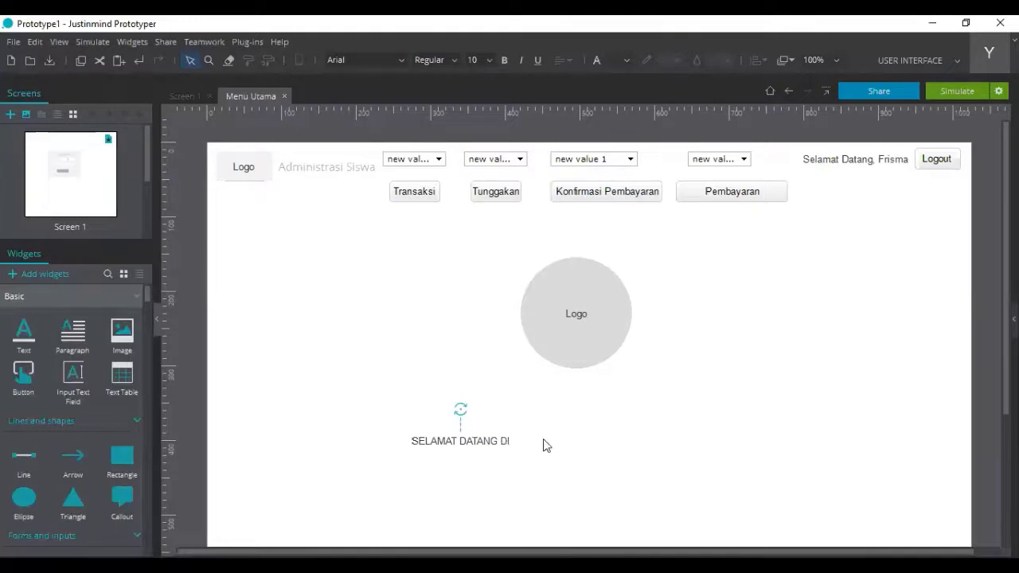
click(544, 440)
drag(453, 440, 562, 437)
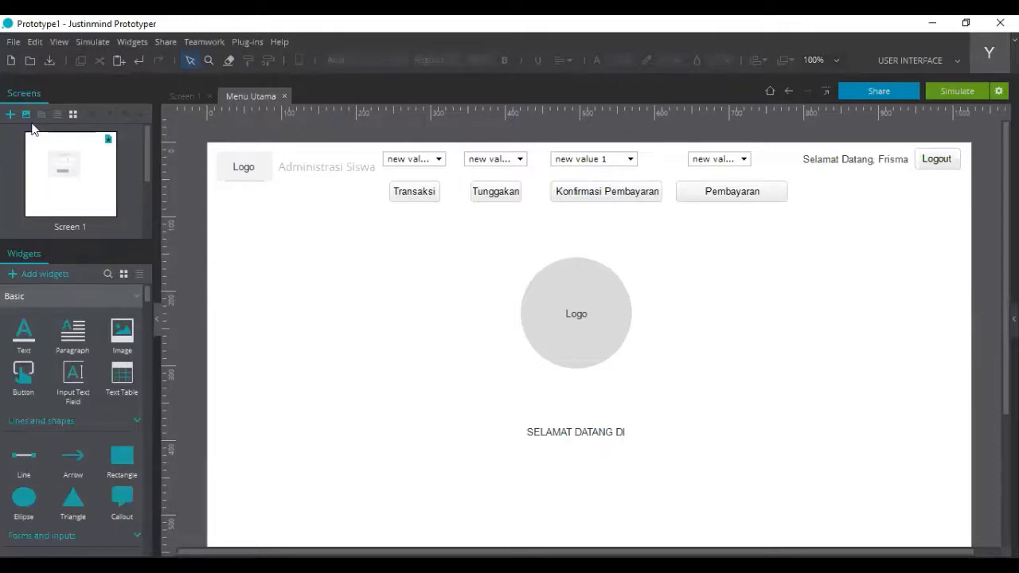
click(13, 43)
mouse_move(209, 63)
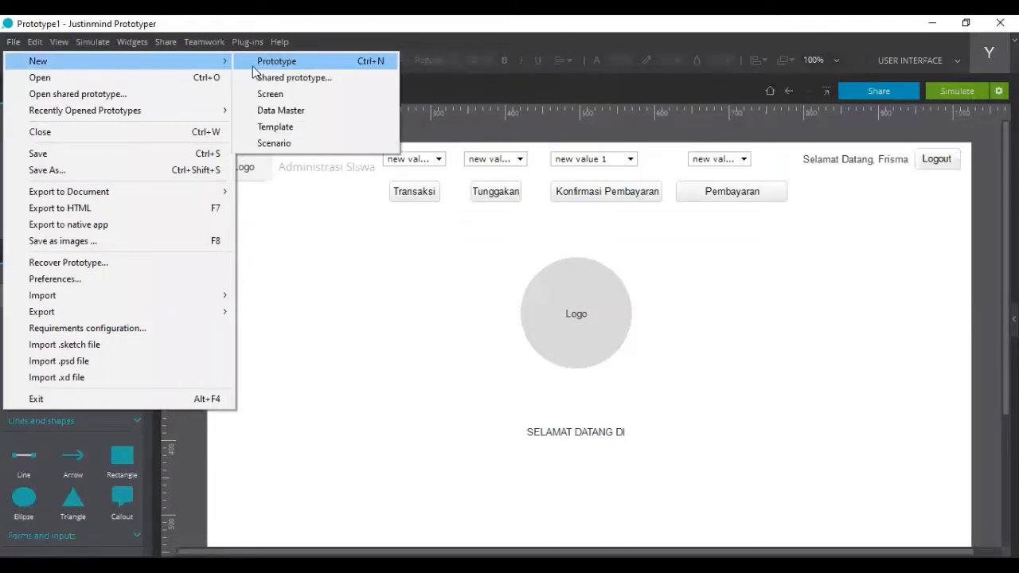
click(262, 62)
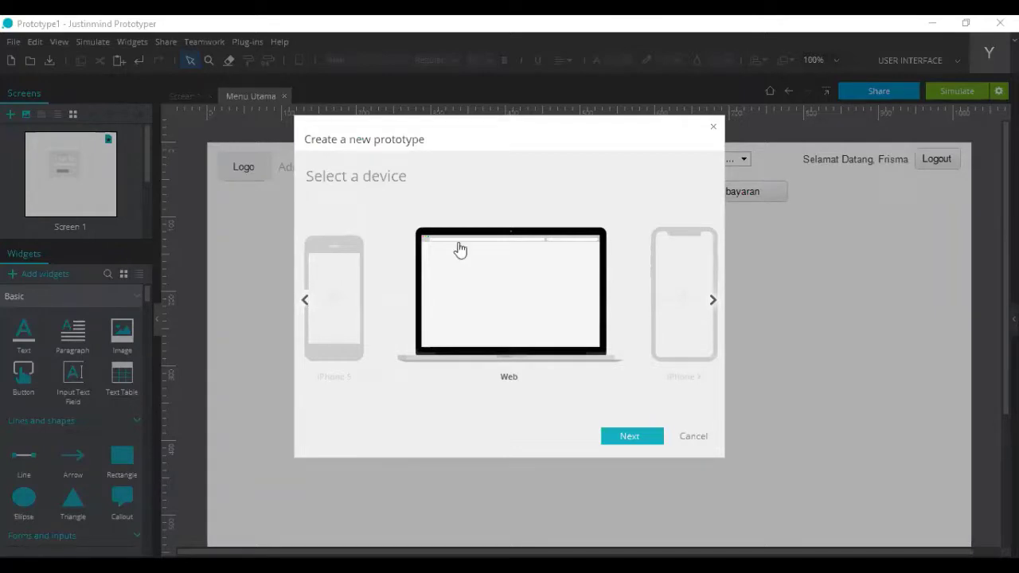
click(641, 439)
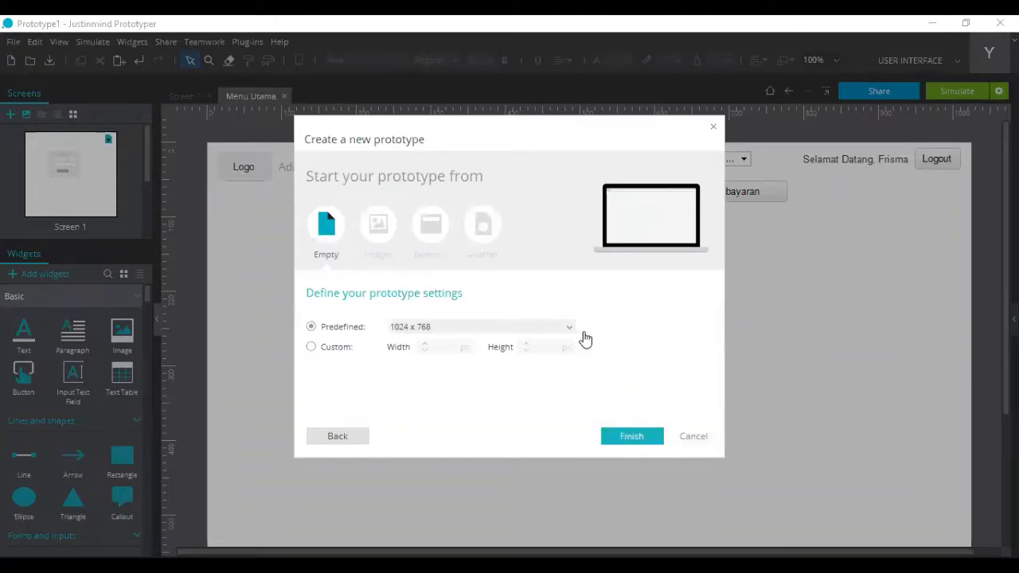
key(Return)
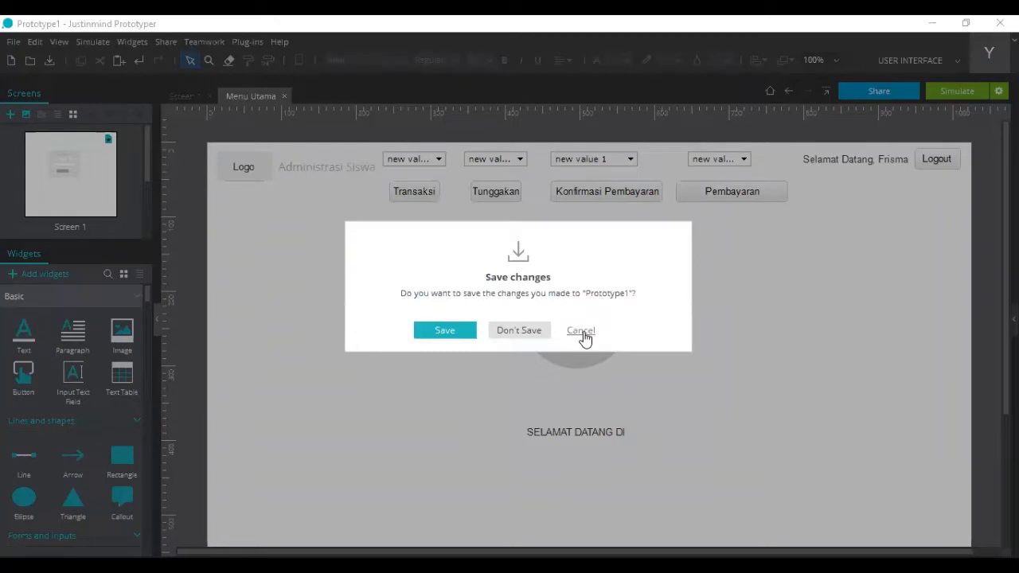
click(299, 141)
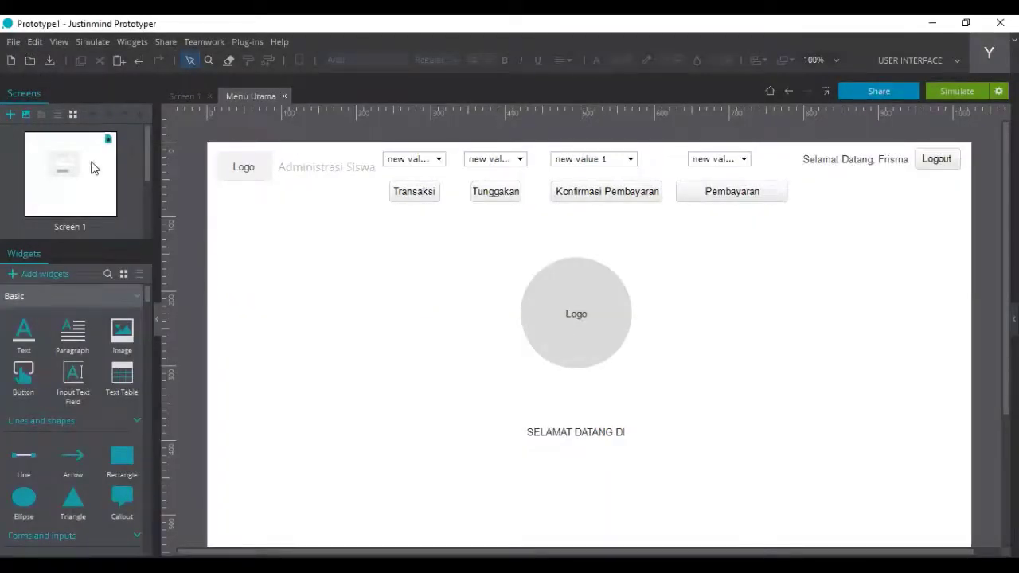
Save the prototype in the Prototype folder under the file name "MOCKUP SISITEM ADMINISTRASI"
key(alt+f)
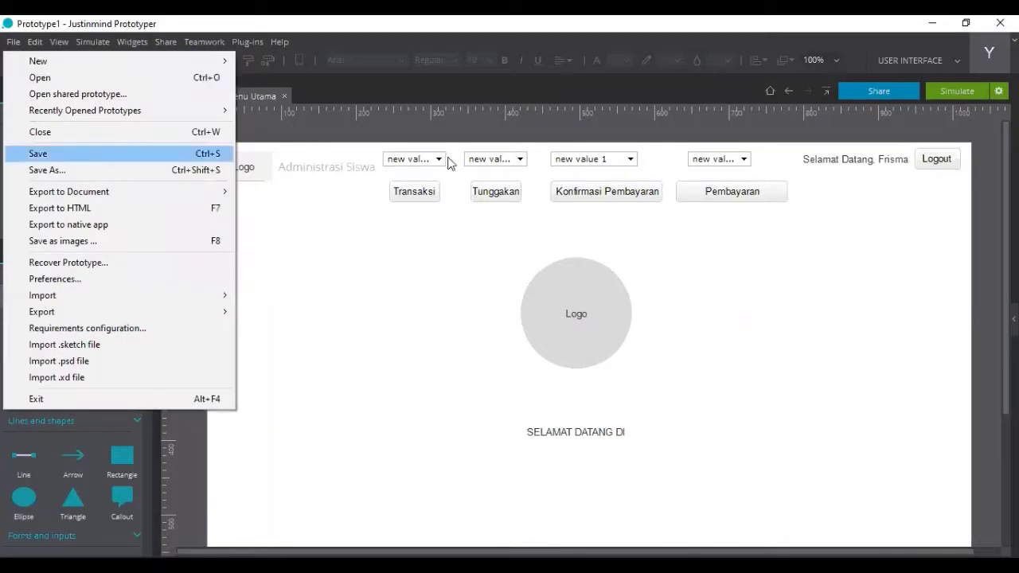
key(Return)
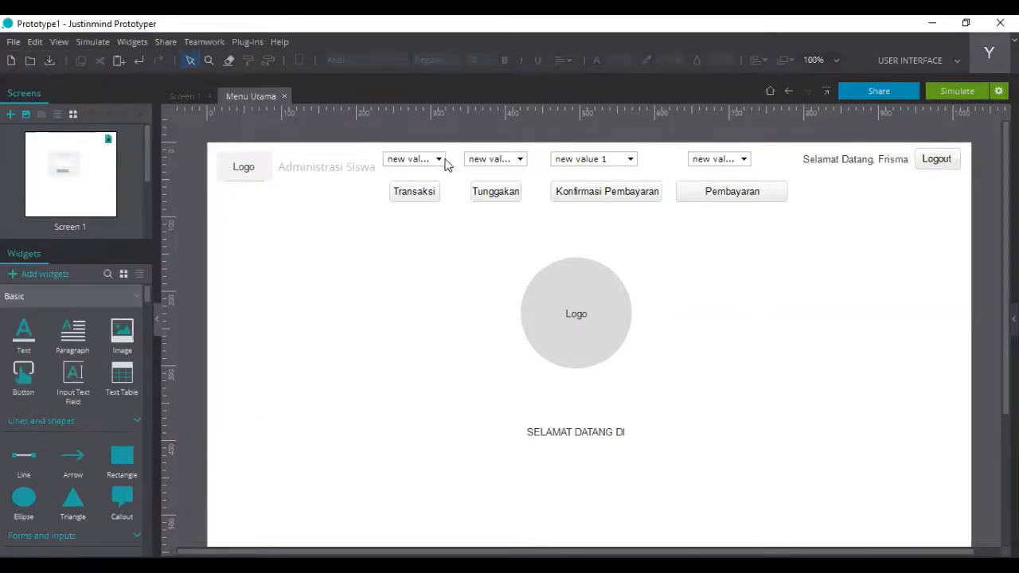
key(ctrl+shift+s)
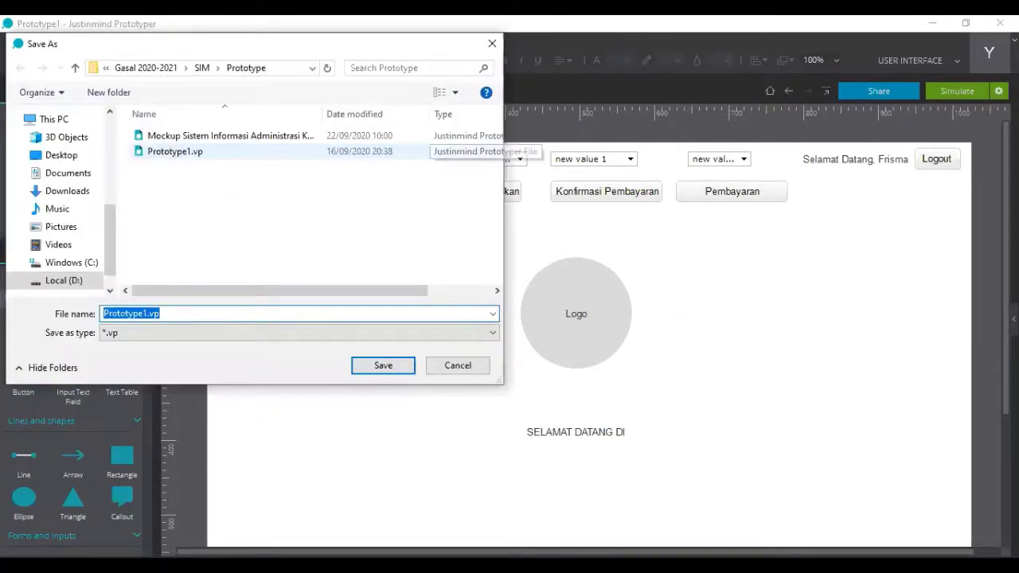
text(MOCKUP)
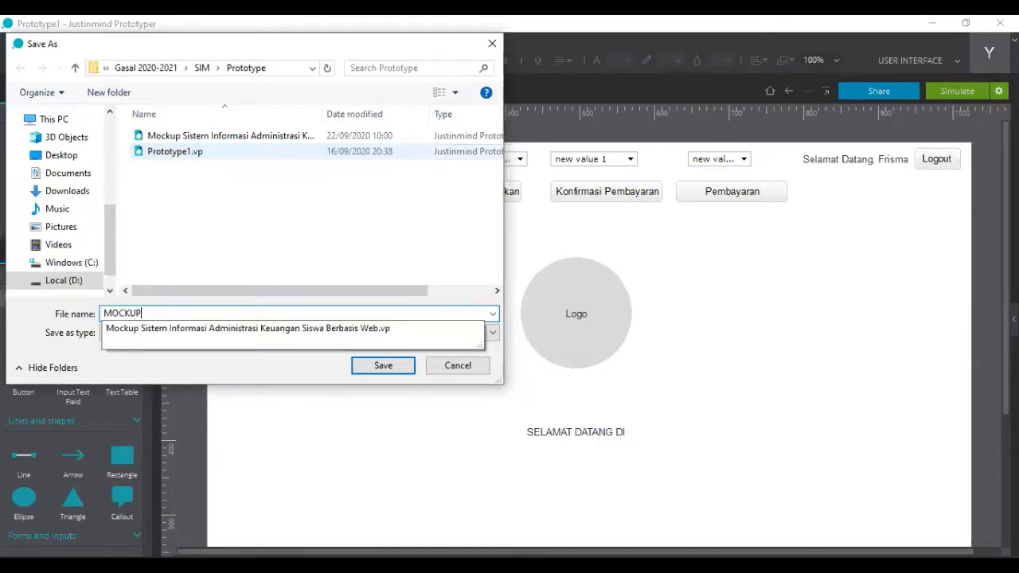
text( SISITEM )
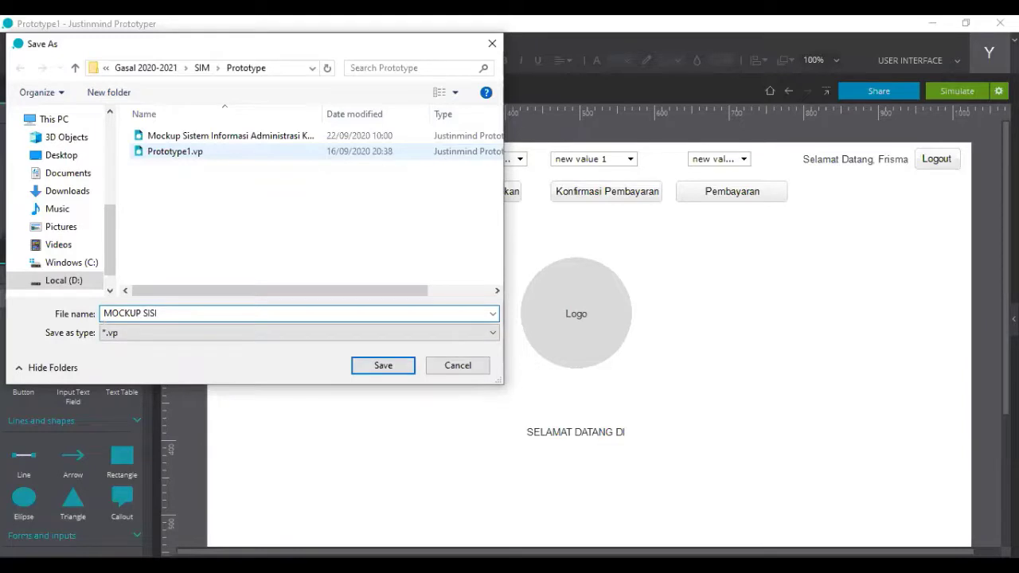
text(ADMINISTAR)
key(BackSpace)
key(BackSpace)
text(RASI)
key(Return)
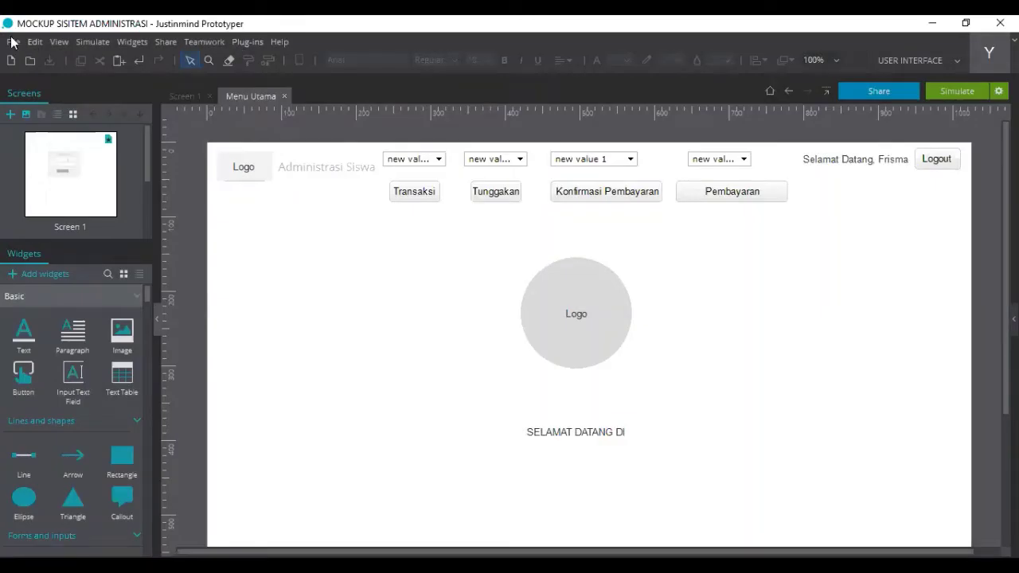
Create a new 1024 x 768 px web screen named "Menu Pembayaran" using Template 1
click(12, 42)
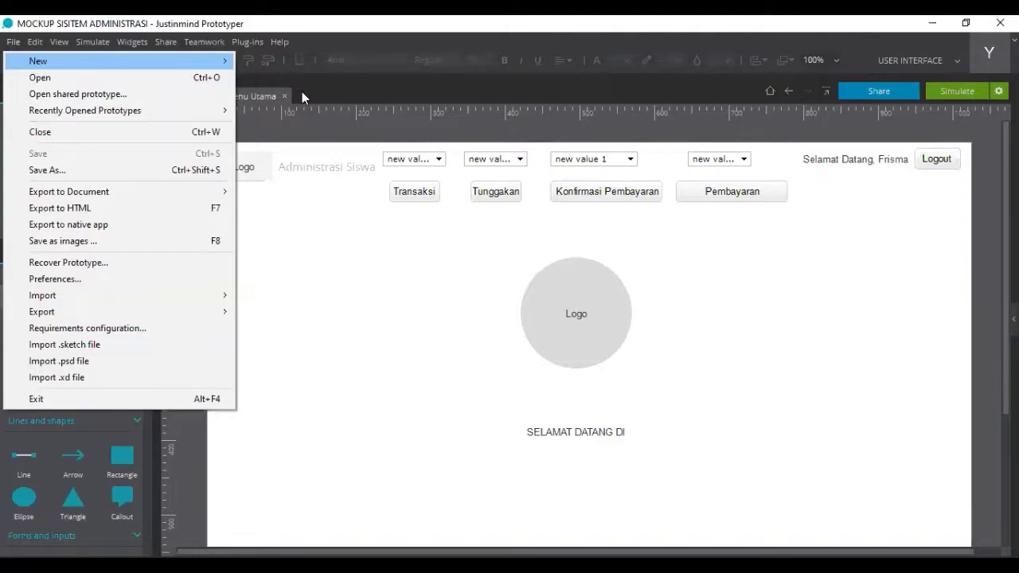
key(Right)
key(Return)
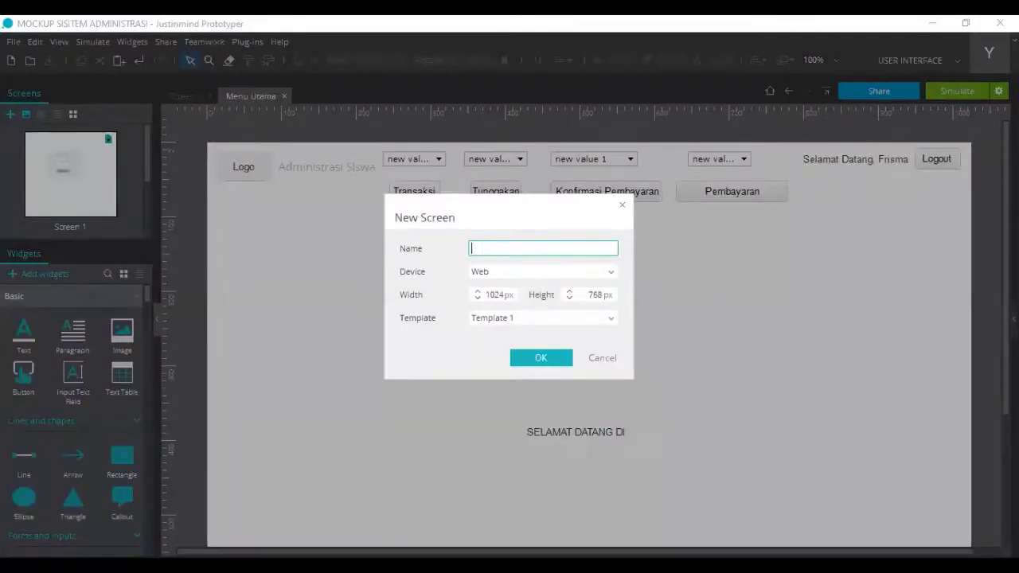
text(mENU)
key(ctrl+a)
text(Menu Pembayaran)
click(540, 358)
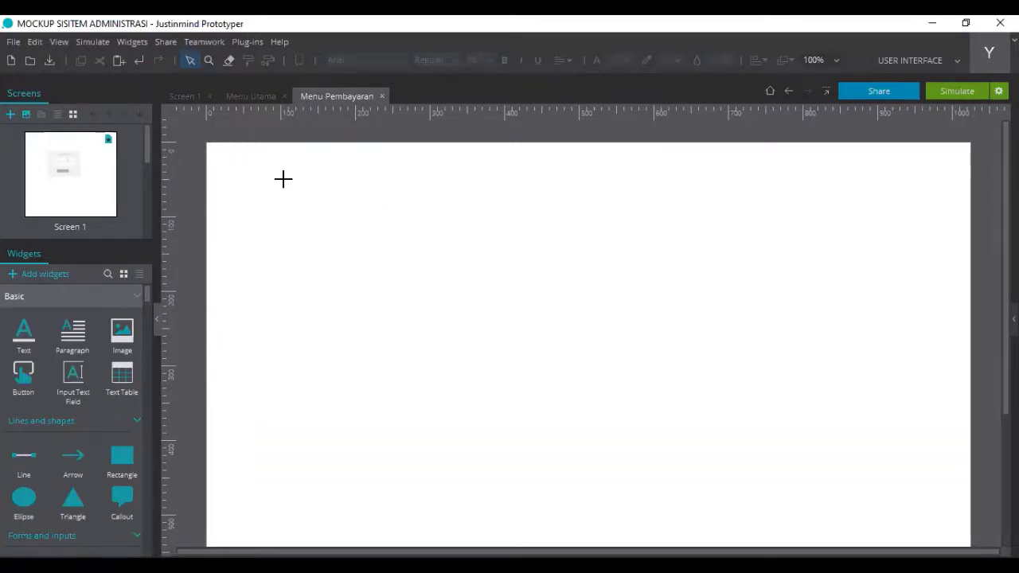
Place the copied grey rectangle near the page's upper-left corner and label it "Logo"
key(ctrl+v)
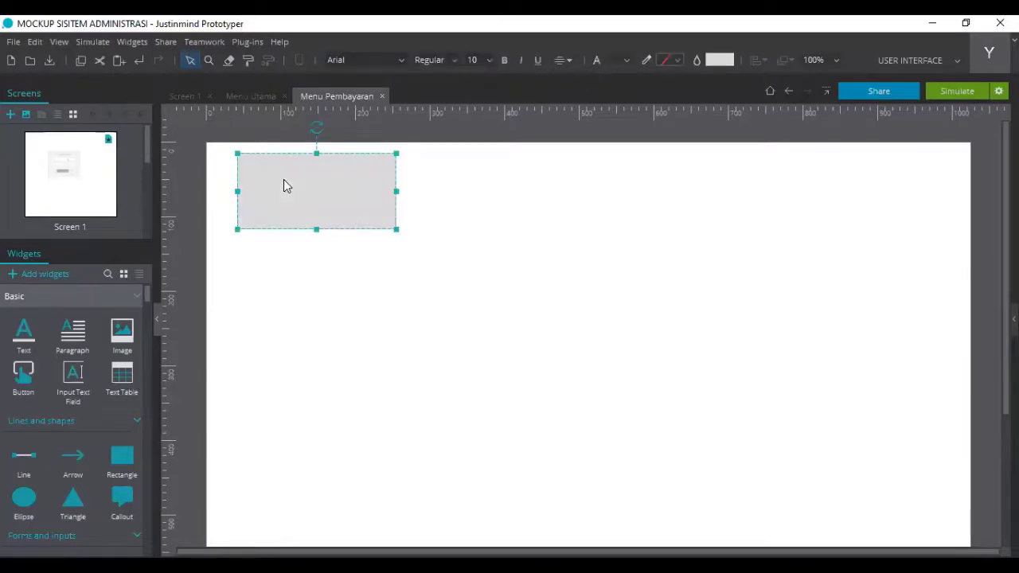
key(Delete)
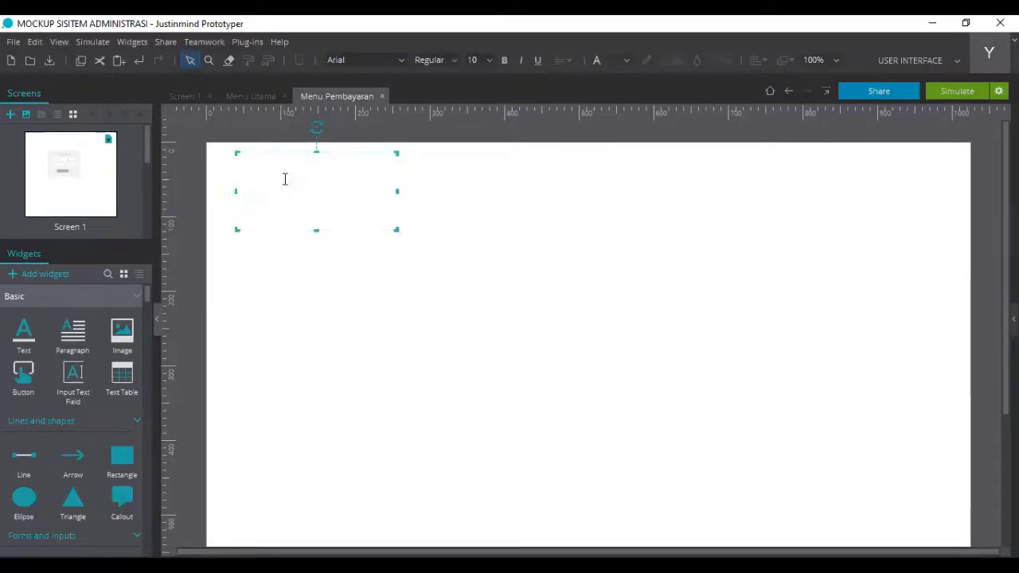
text(Logo)
click(534, 214)
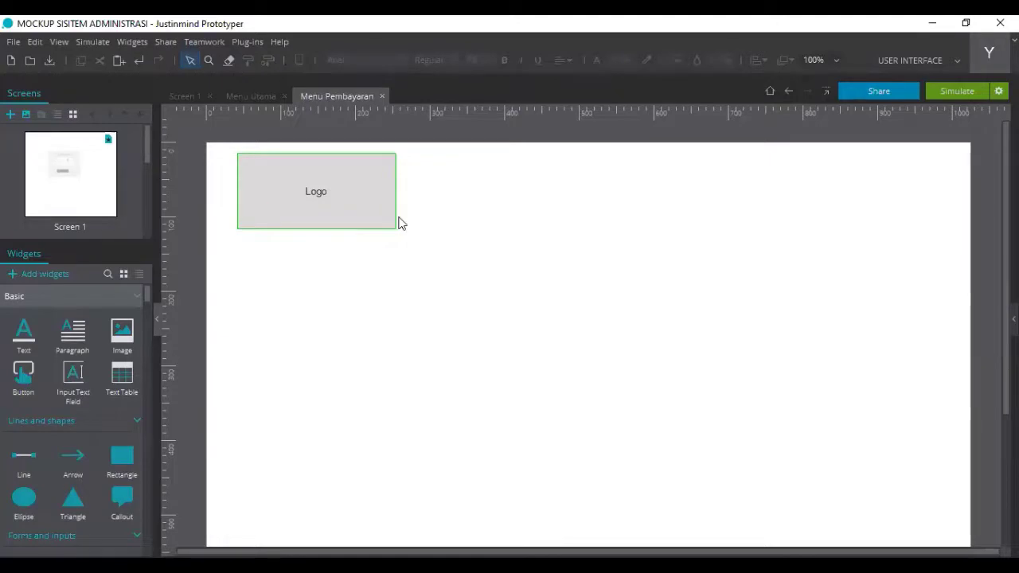
Shrink the Logo rectangle to about 100 x 50 px and fit it into the page's upper-left corner
click(360, 211)
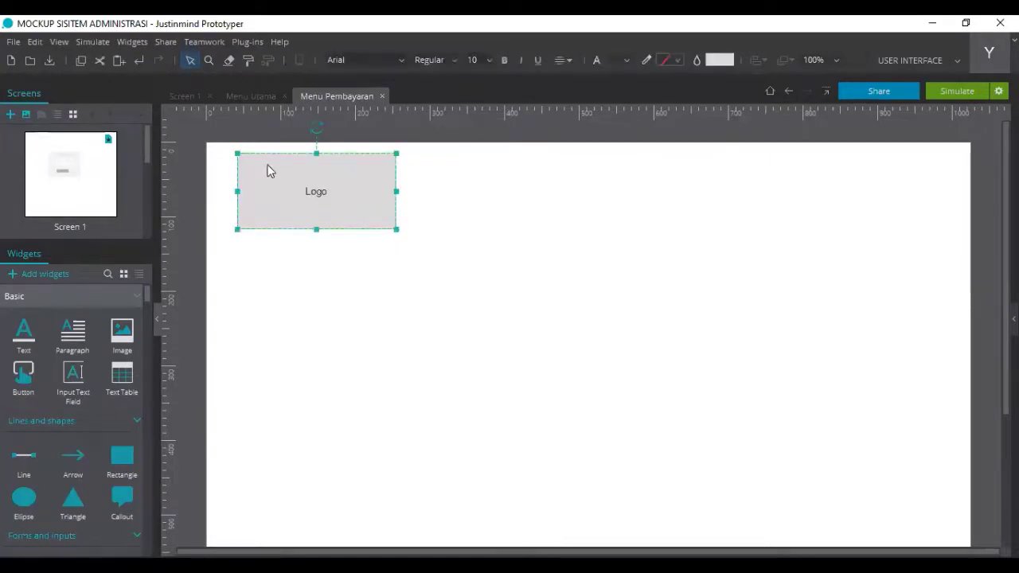
drag(269, 165, 269, 170)
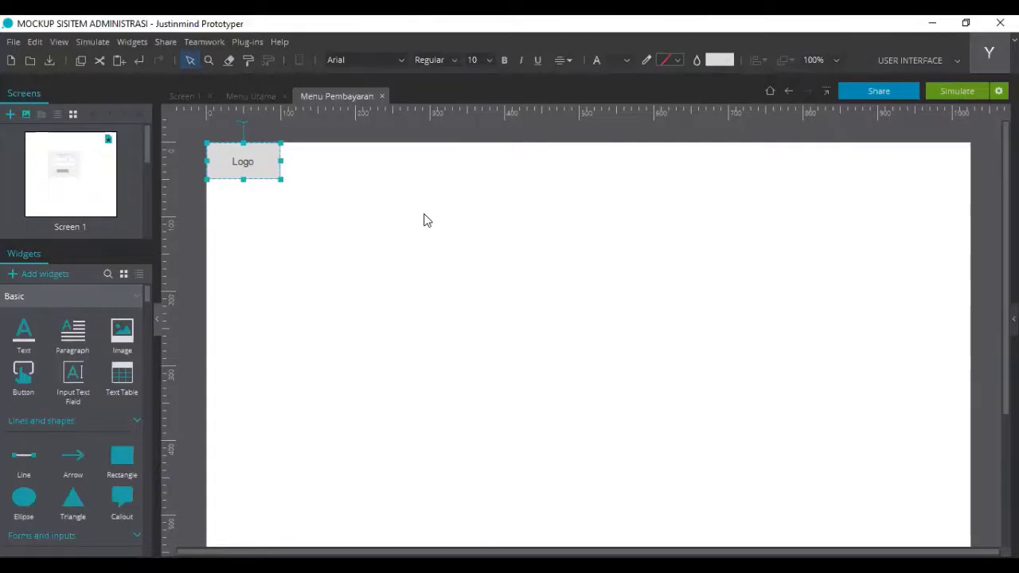
click(424, 220)
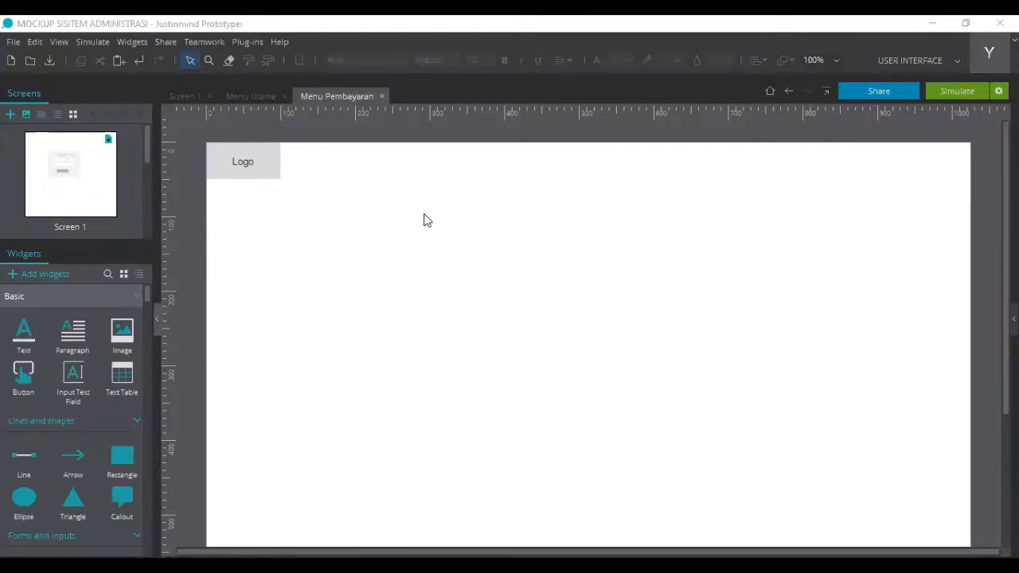
Add the text "Administrasi Siswa" directly beside the Logo rectangle
click(281, 134)
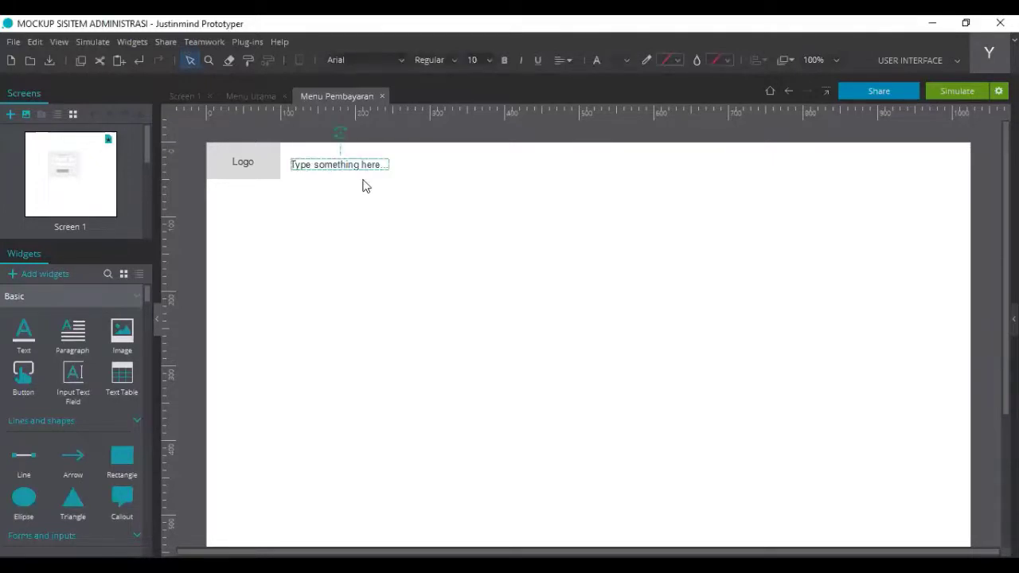
text(Administ)
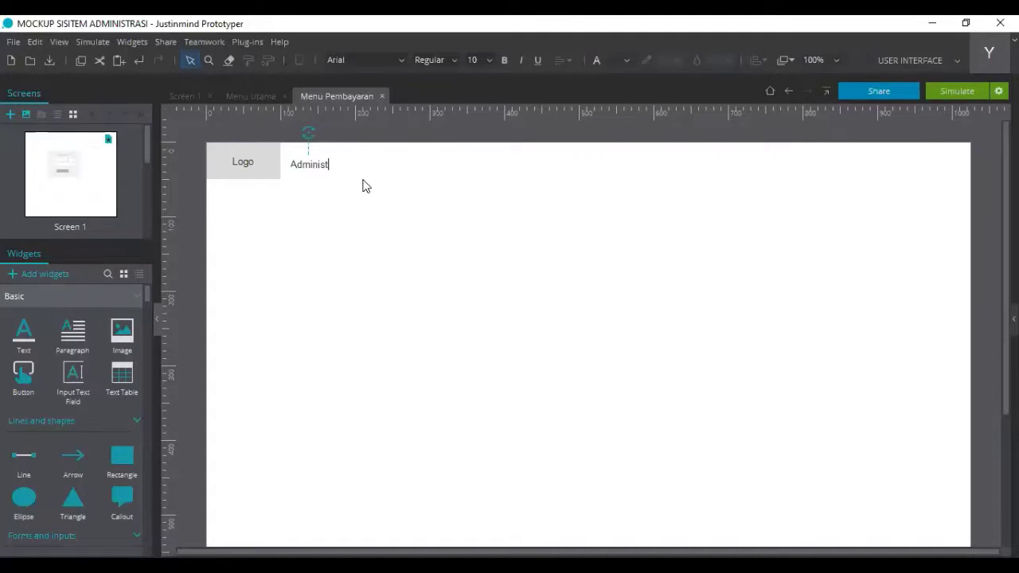
text(rasi Siswa)
key(alt+Tab)
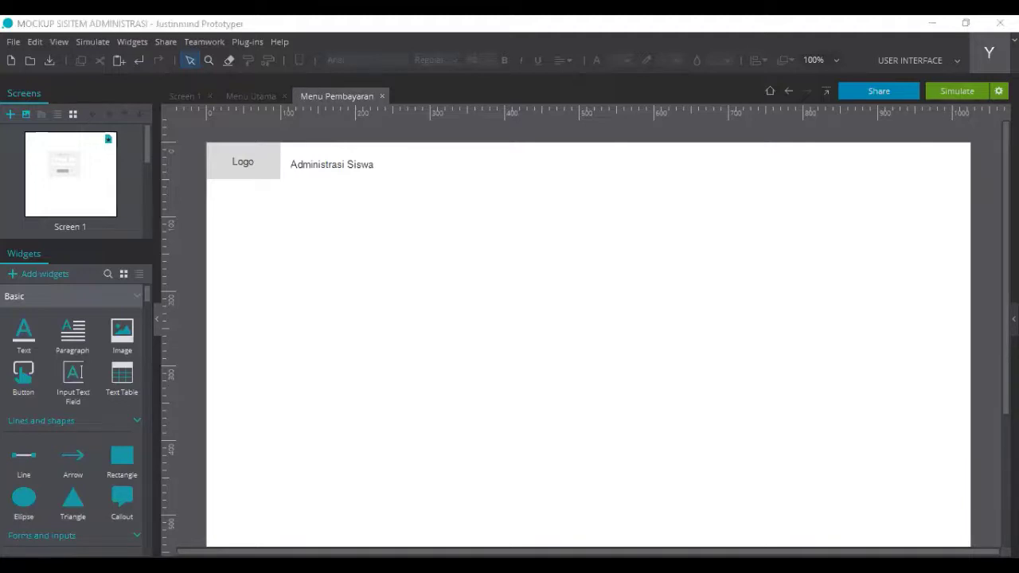
Add the heading text "Data Pembayaran Tahun Ini" below the Logo rectangle
click(38, 336)
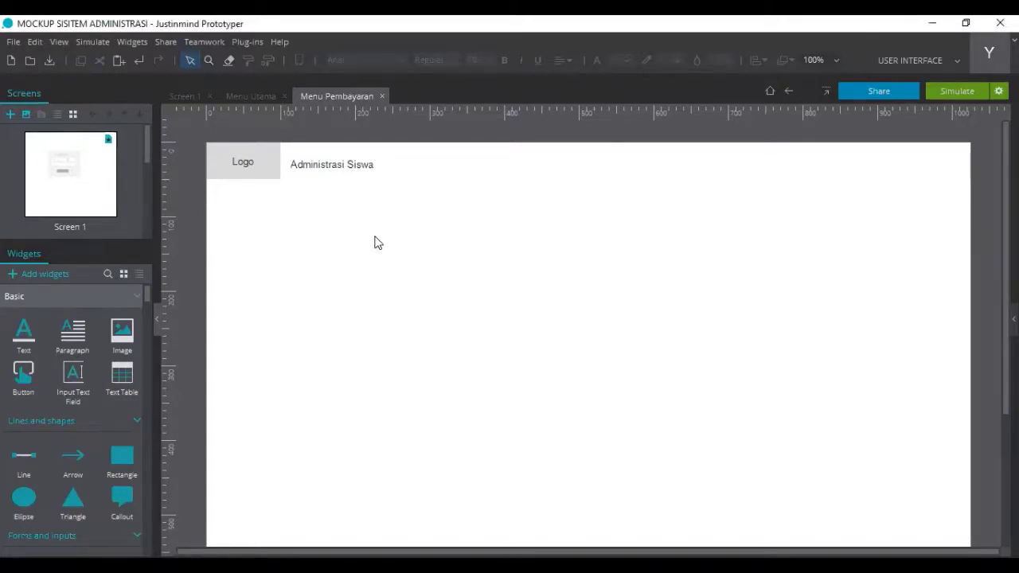
text(Da)
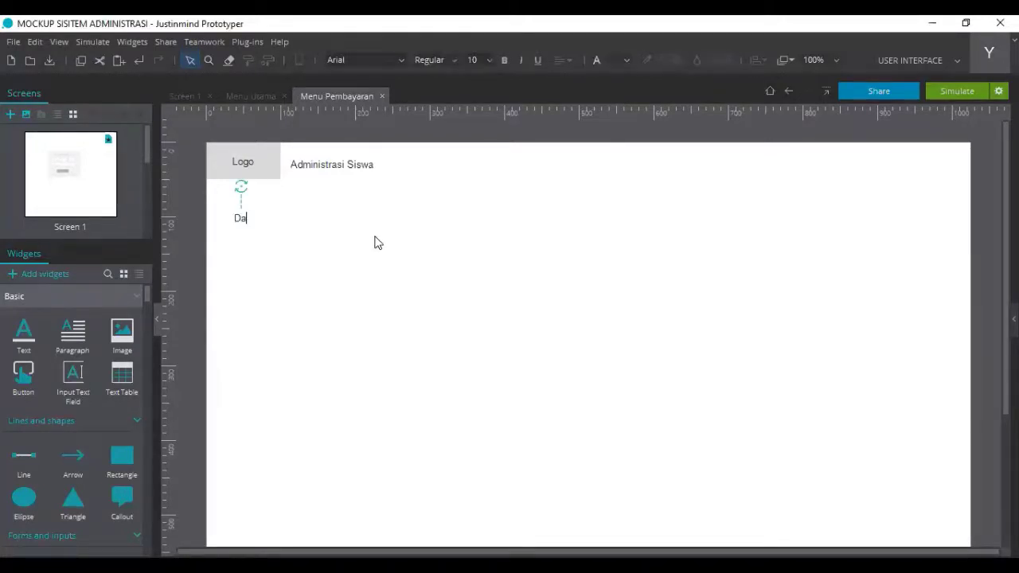
text(ta Pembayaran )
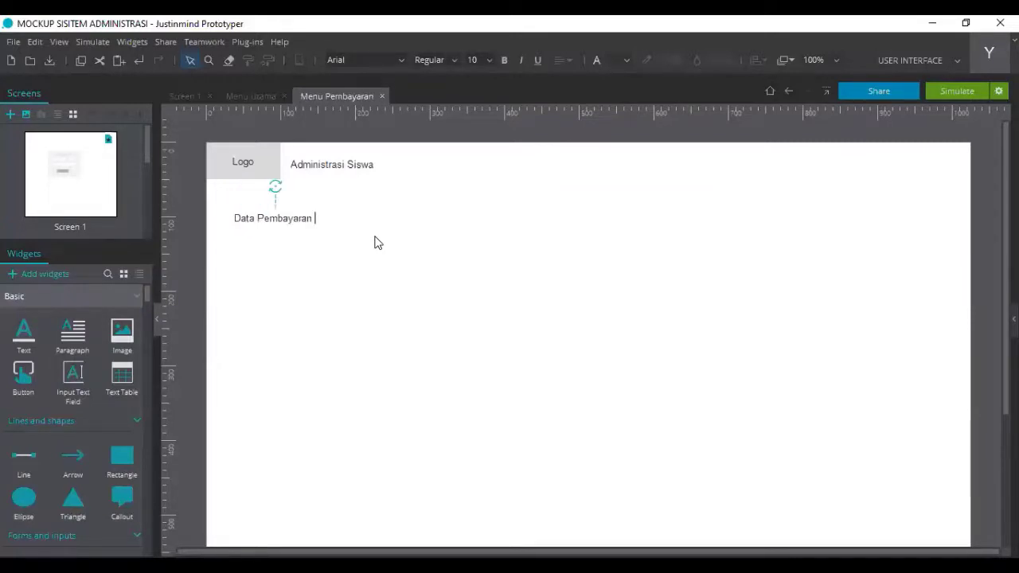
text(Tahun In)
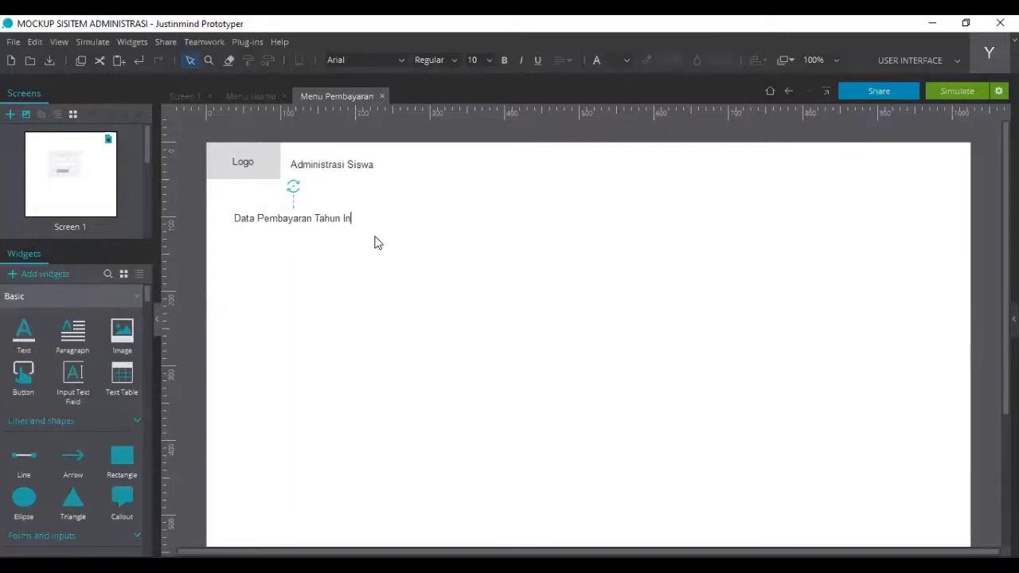
text(i)
Add the text "PSB" and place it just under the "Data Pembayaran Tahun Ini" heading
click(12, 339)
key(Escape)
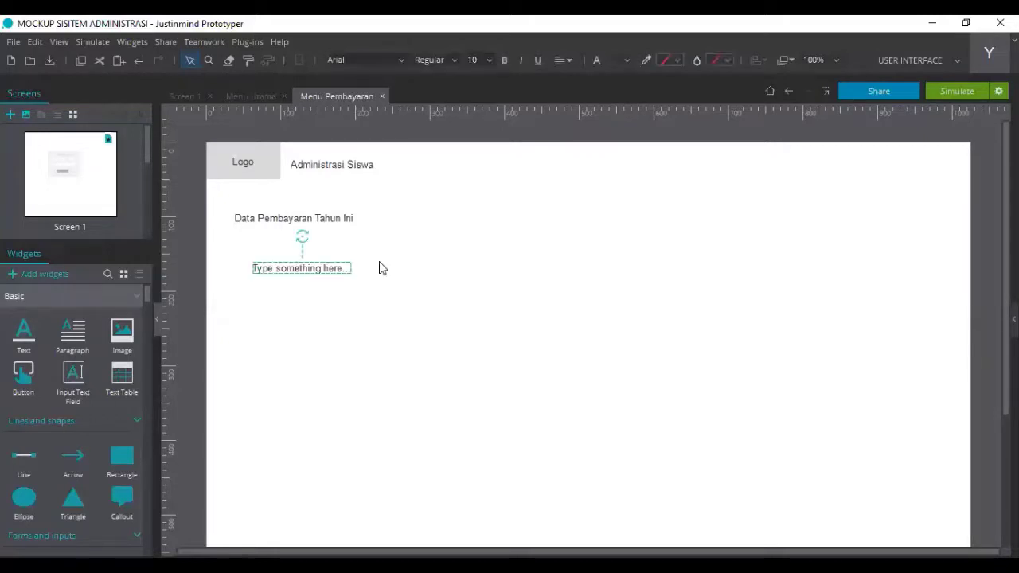
text(PSB)
drag(263, 271, 246, 239)
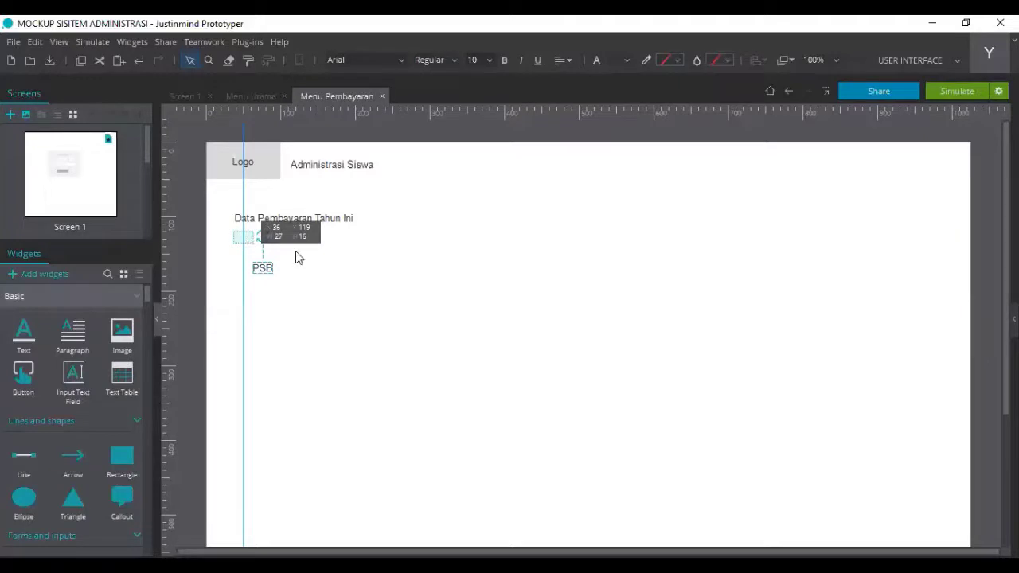
Set the font size of the Logo label and all three texts to 16, and move "PSB" slightly down, aligned with the heading
drag(460, 302, 197, 139)
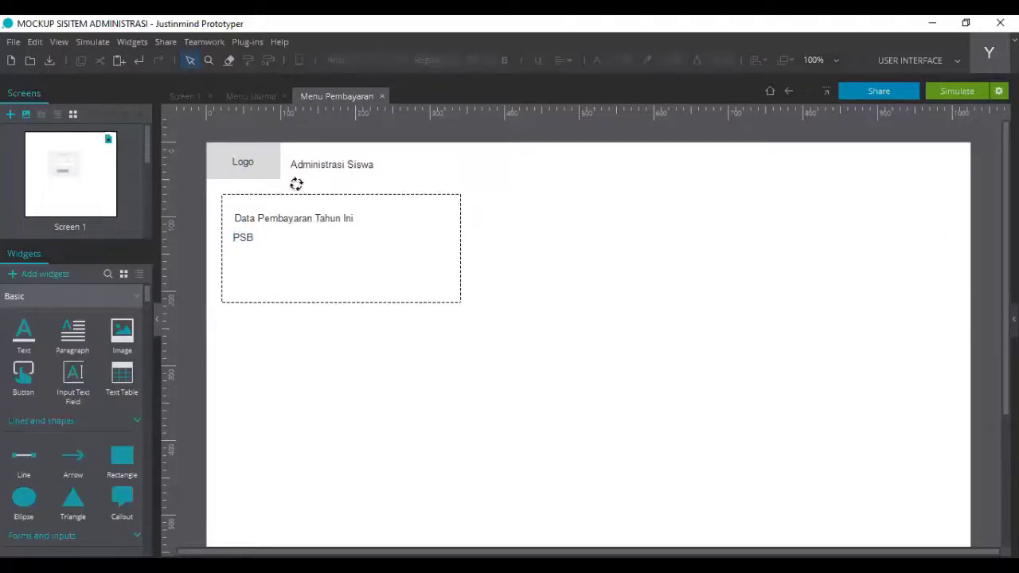
drag(442, 75, 479, 68)
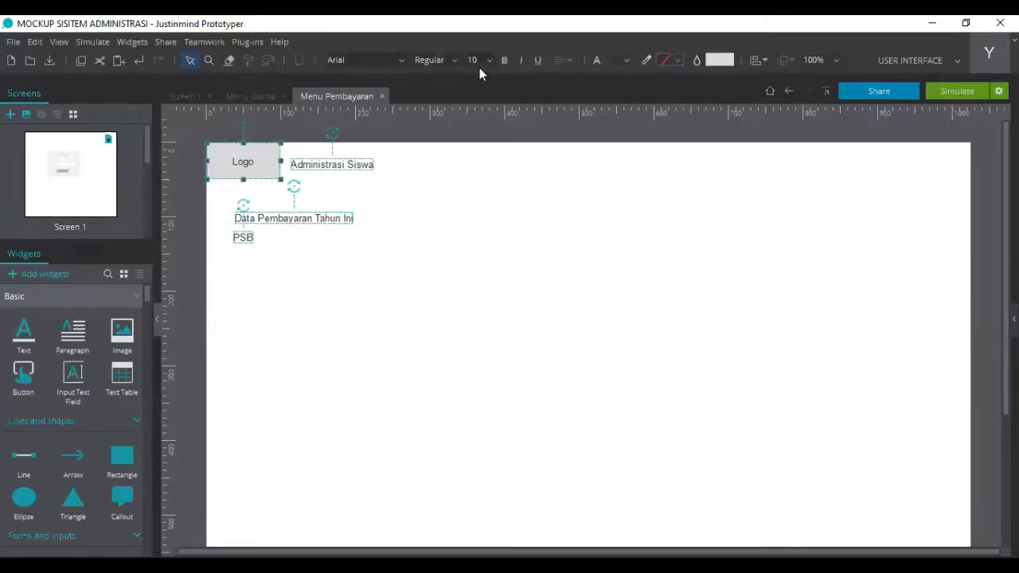
click(480, 68)
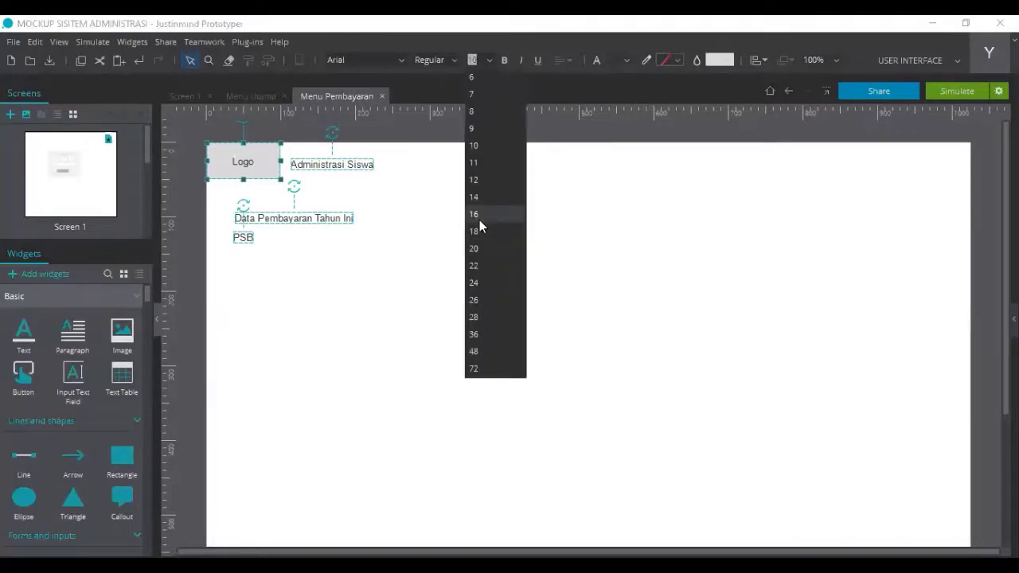
click(454, 295)
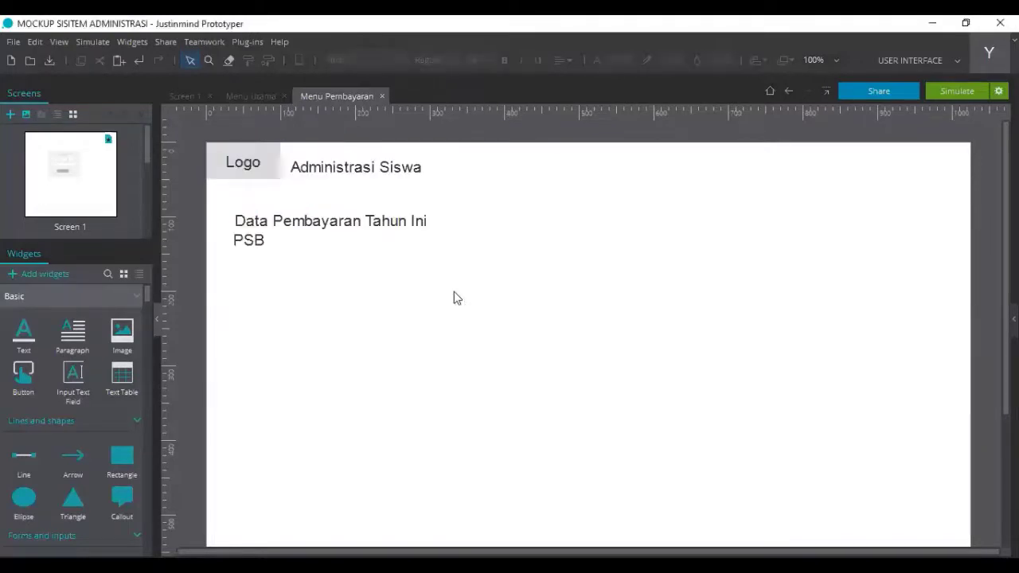
click(263, 242)
click(336, 277)
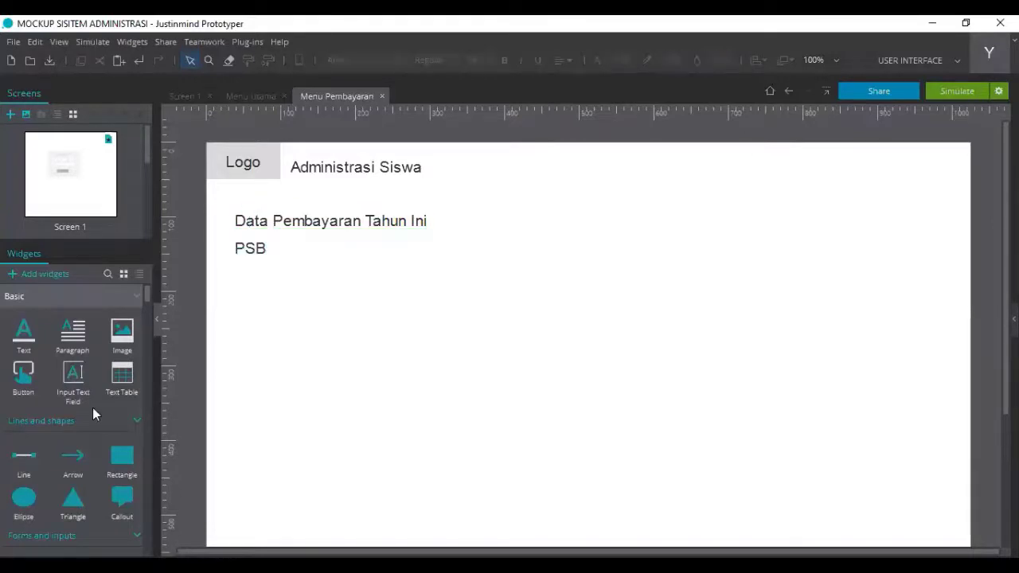
Insert a 3 x 3 text table below the "PSB" text, aligned with its starting edge
scroll(14, 452, down, 3)
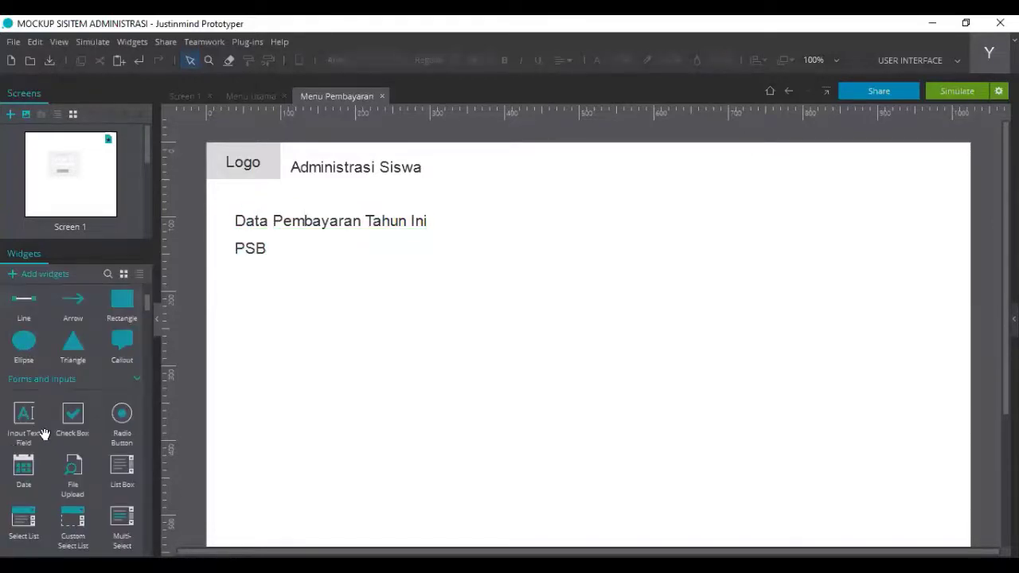
scroll(41, 435, down, 3)
scroll(50, 419, down, 2)
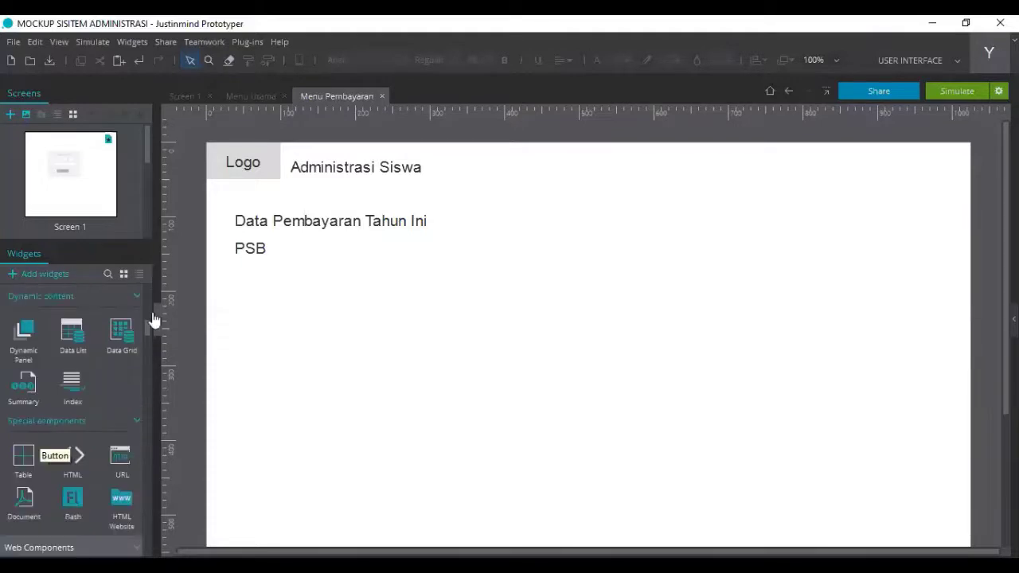
scroll(153, 322, up, 3)
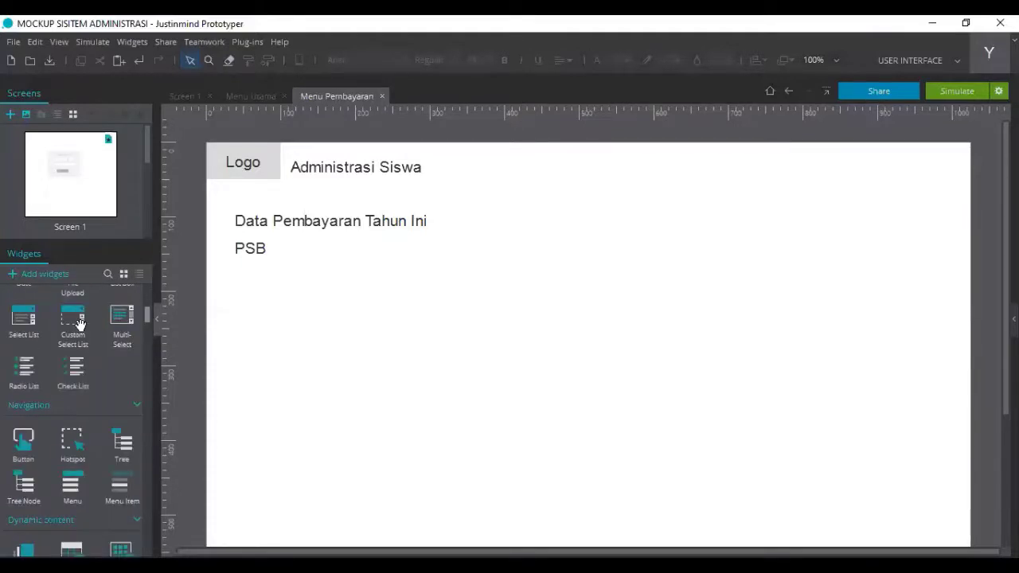
scroll(77, 334, up, 3)
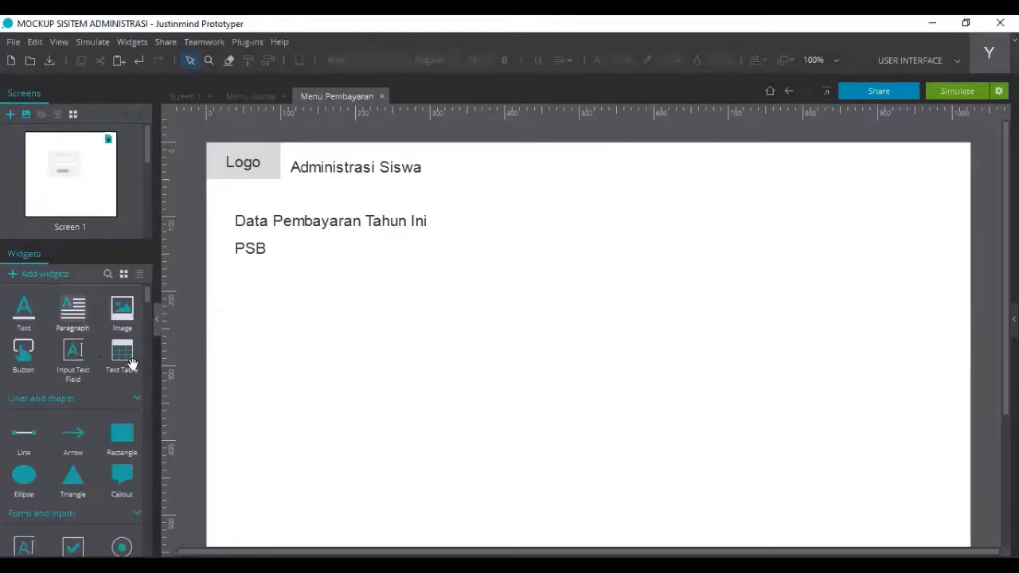
drag(123, 355, 237, 273)
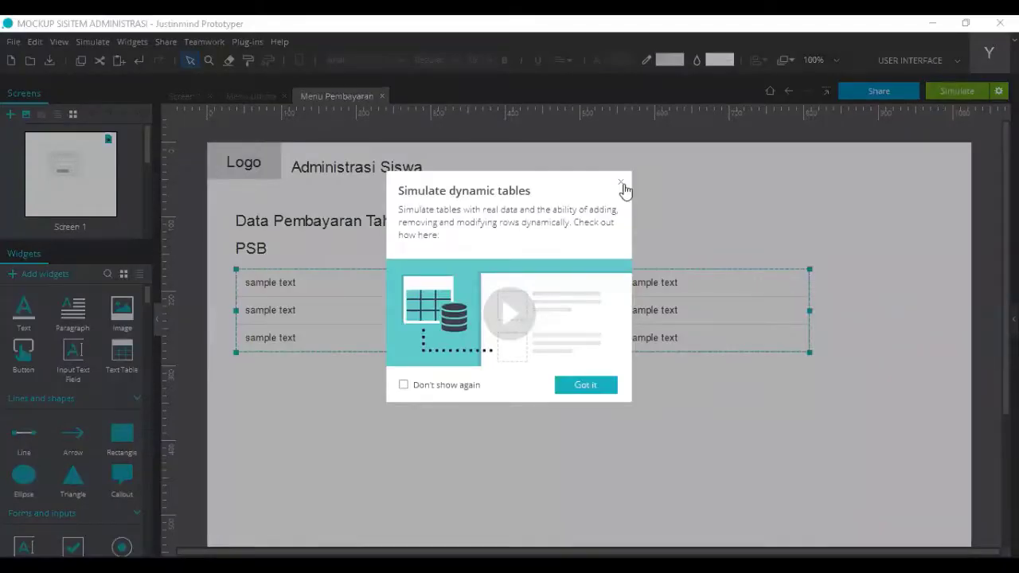
Replace the sample text in the table's first header cell with "Tahun Ajaran"
click(344, 283)
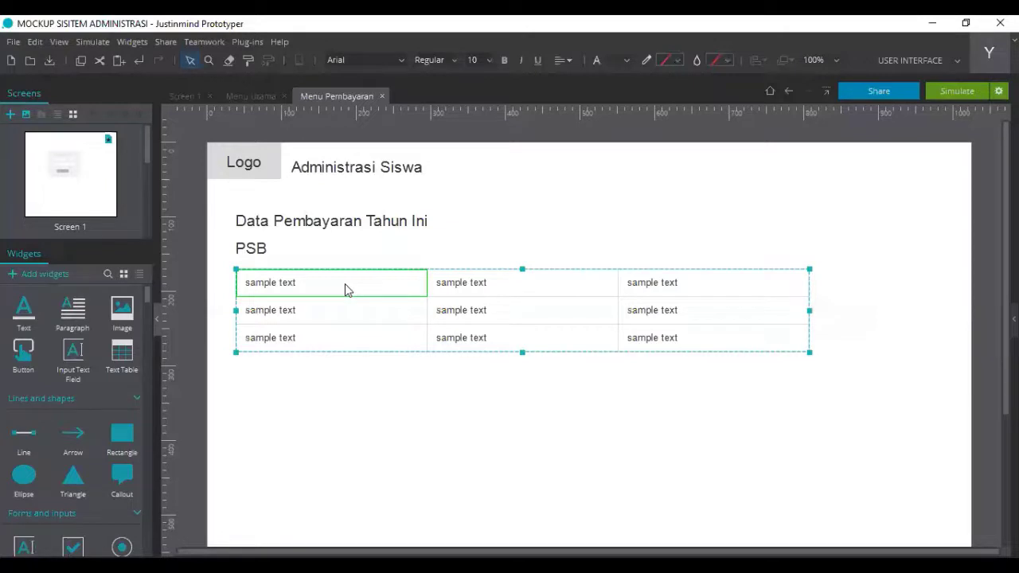
double_click(346, 283)
text(tahu)
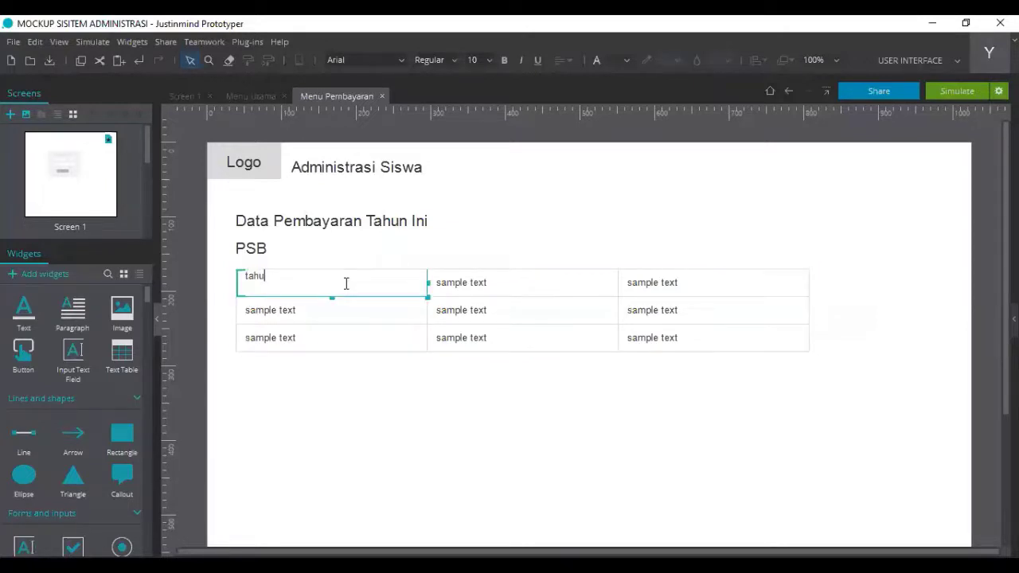
key(BackSpace)
key(BackSpace)
key(BackSpace)
key(BackSpace)
text(Tahun a)
key(BackSpace)
text(Ajaran)
Replace the sample text in the table's second header cell with "Jumlah Siswa"
click(480, 279)
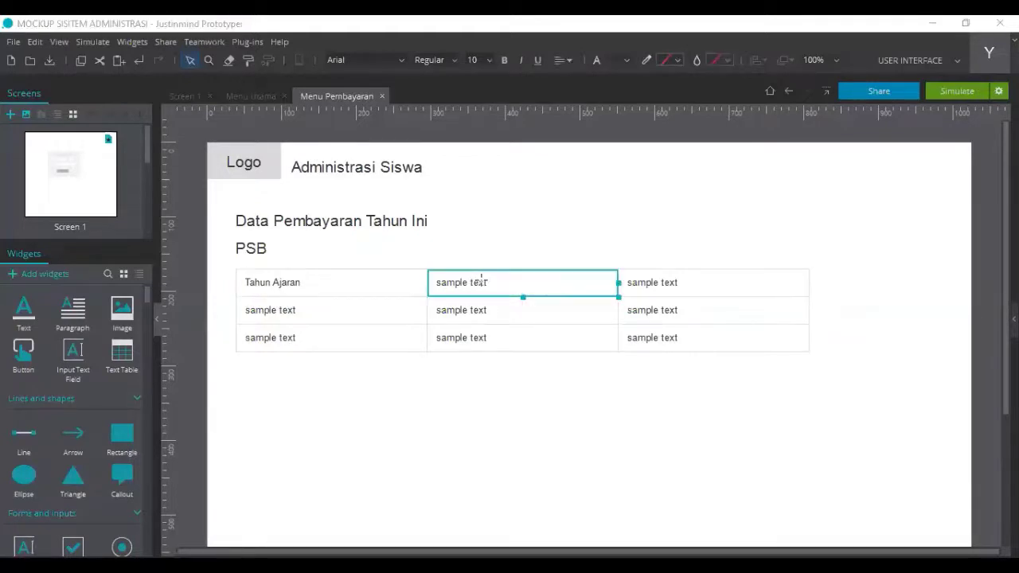
double_click(481, 279)
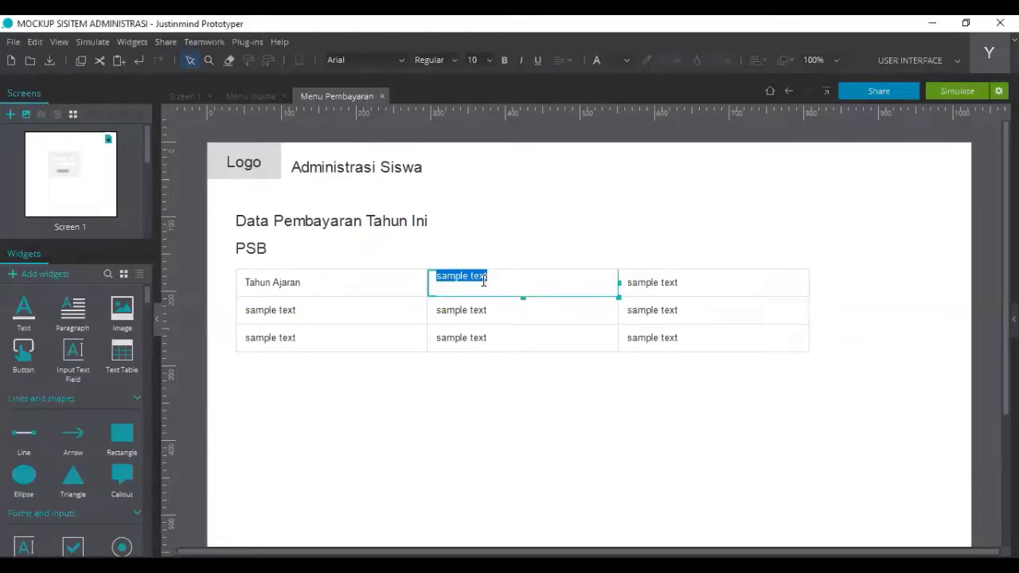
text(Jumlah Siswa)
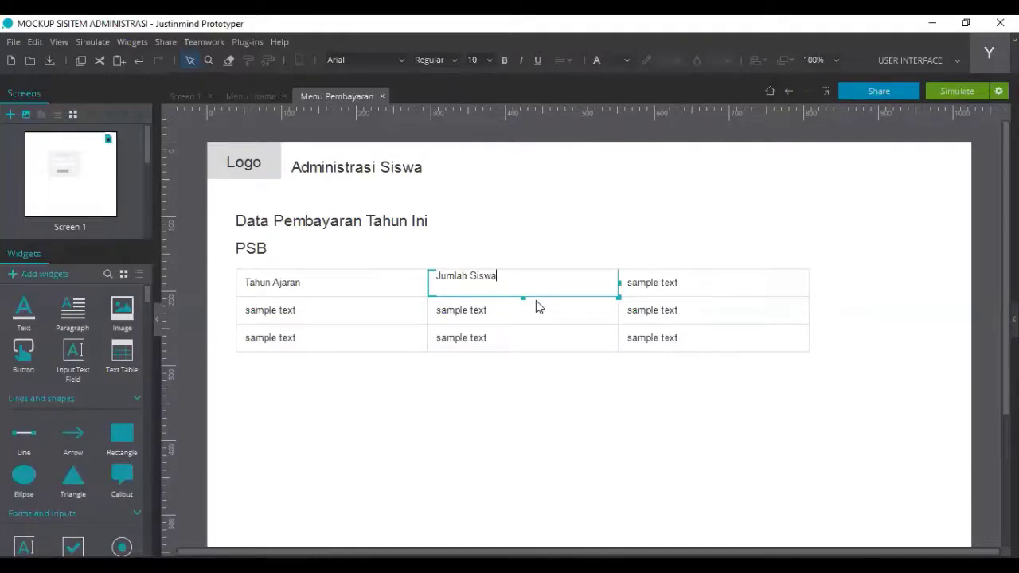
Clear the sample text from the two cells below "Tahun Ajaran" in the first column
click(673, 283)
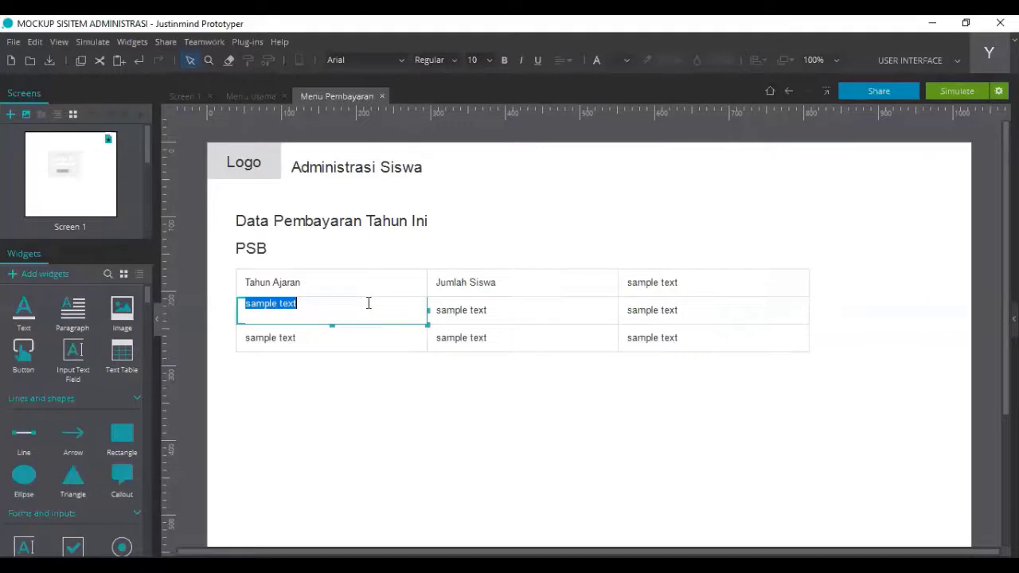
key(BackSpace)
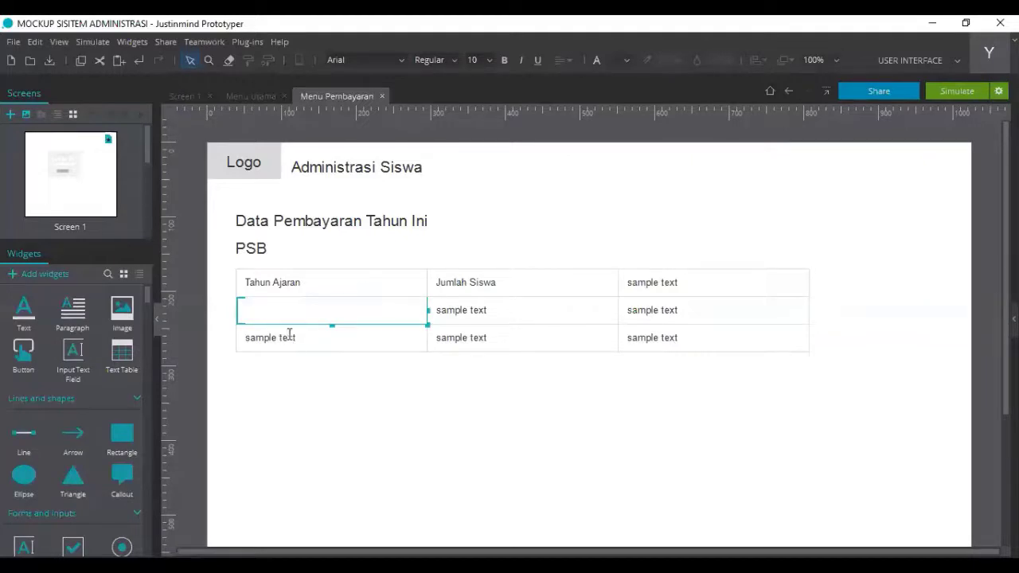
double_click(290, 335)
key(BackSpace)
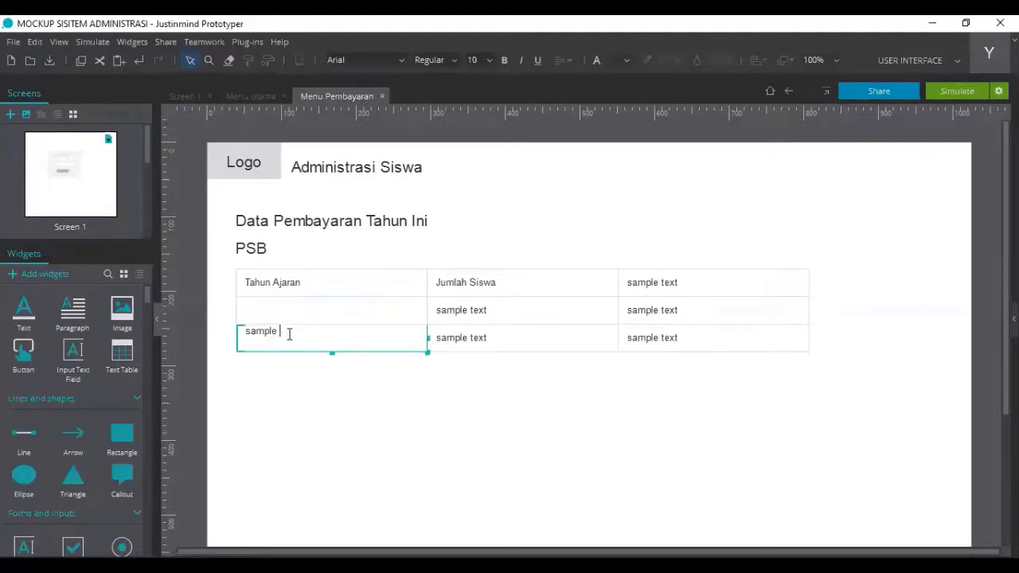
key(BackSpace)
key(BackSpace)
key(BackSpace)
key(BackSpace)
key(BackSpace)
key(BackSpace)
key(BackSpace)
Merge the "Tahun Ajaran" header cell with the empty cell directly below it
click(311, 289)
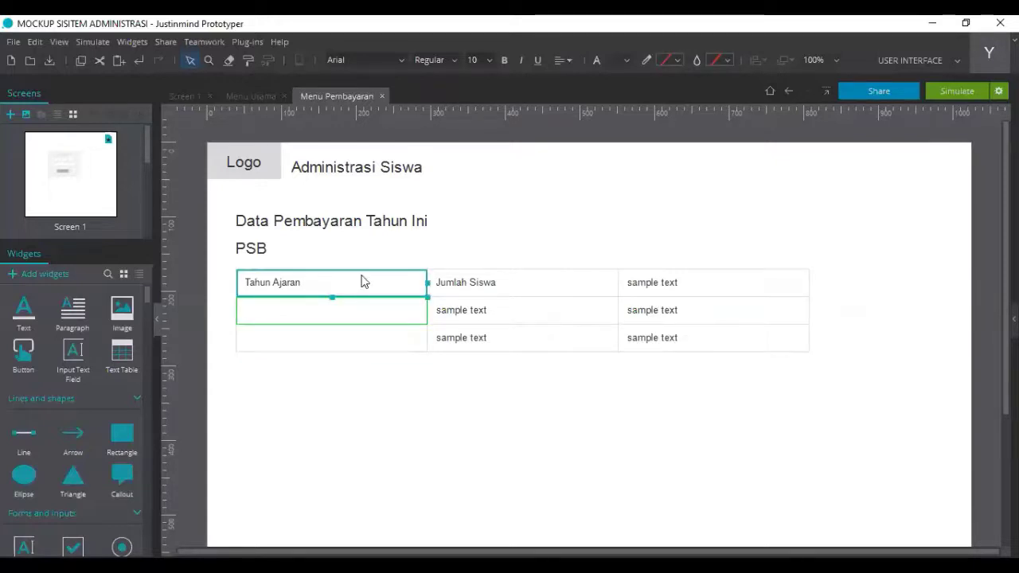
click(360, 310)
drag(360, 310, 359, 323)
click(364, 335)
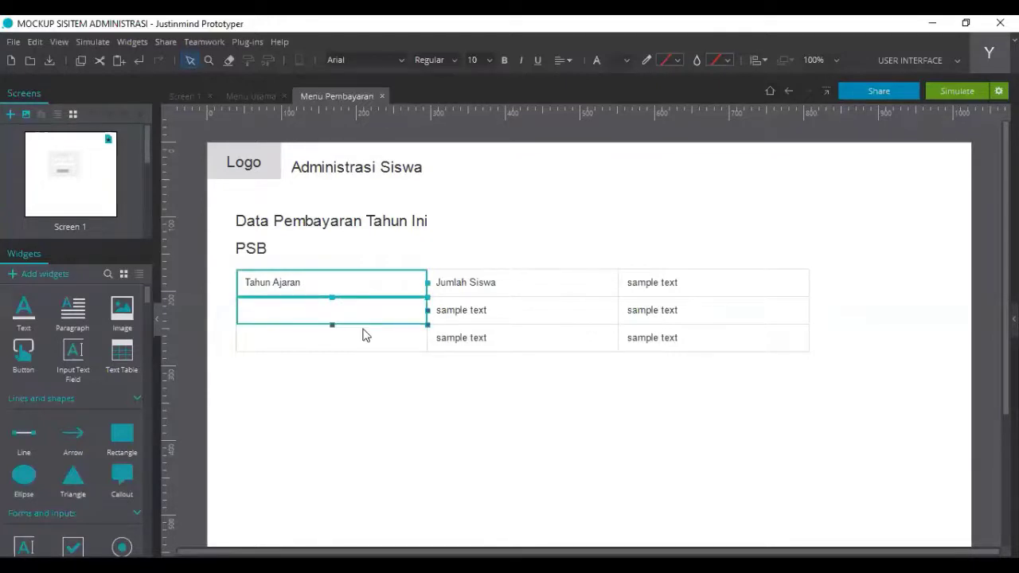
click(366, 285)
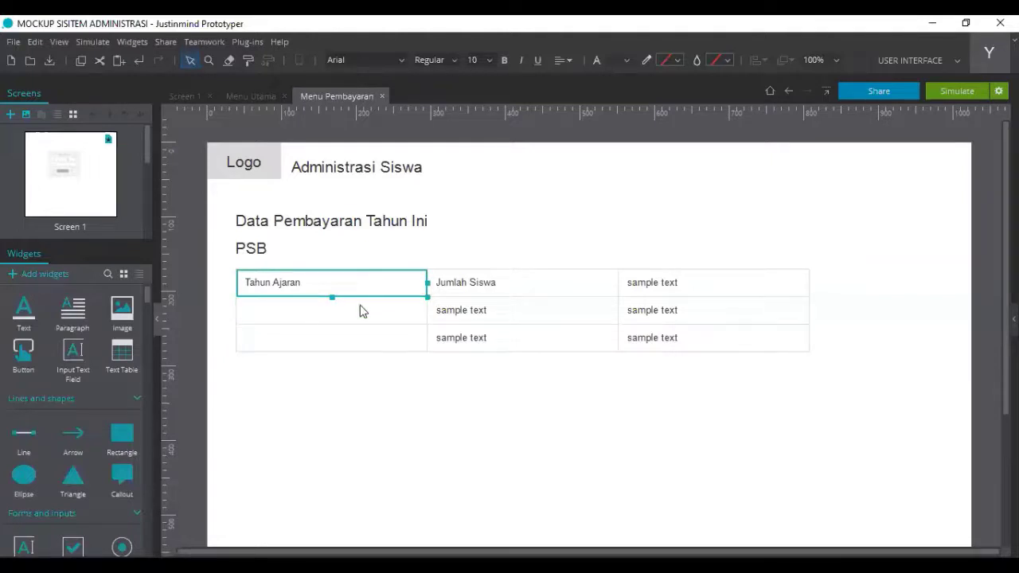
shift+click(359, 311)
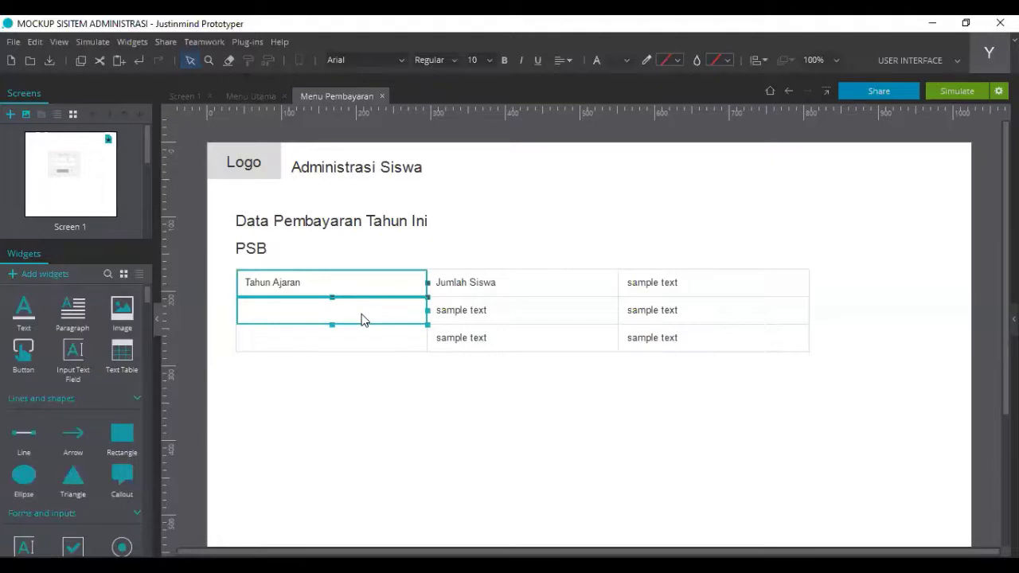
right_click(362, 318)
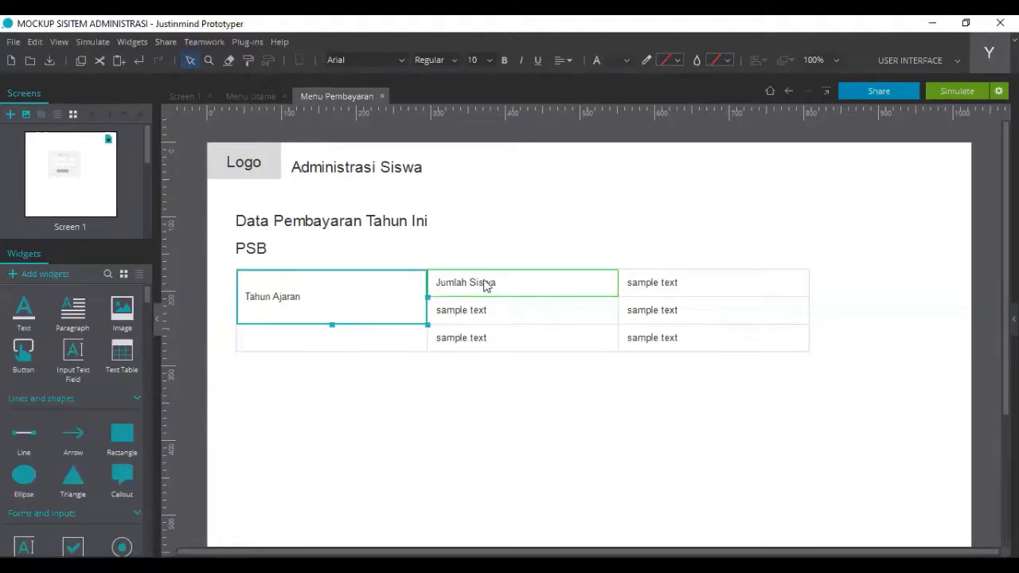
Replace the second row's sample texts with "Laki-laki" in the middle column and "Perempuan" in the last column
click(657, 291)
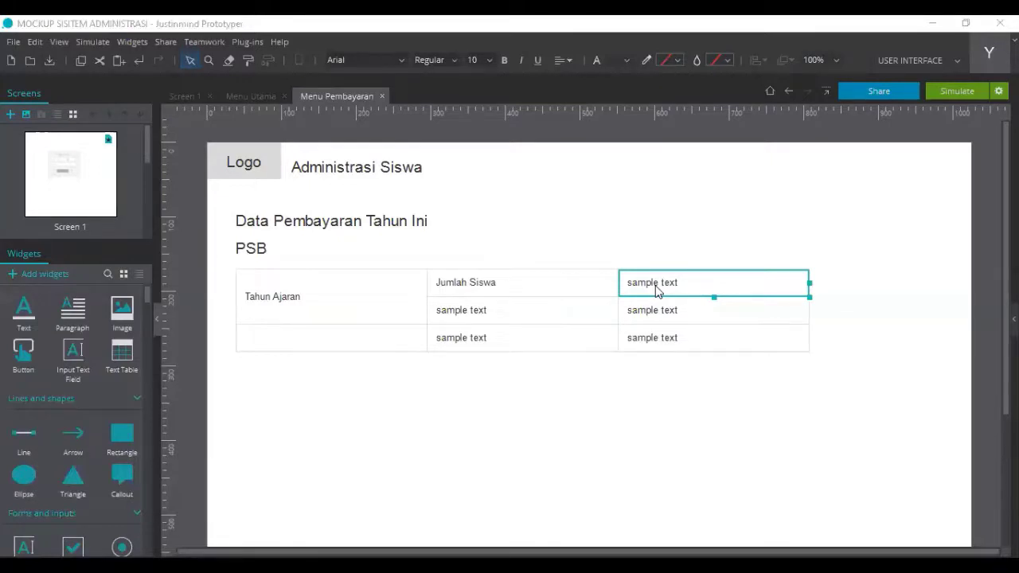
click(477, 315)
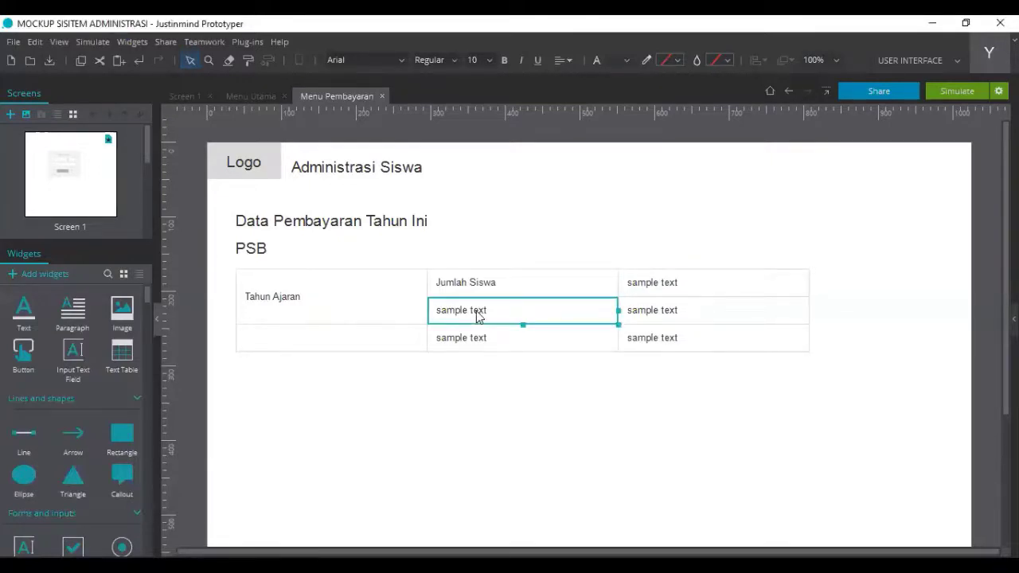
double_click(477, 314)
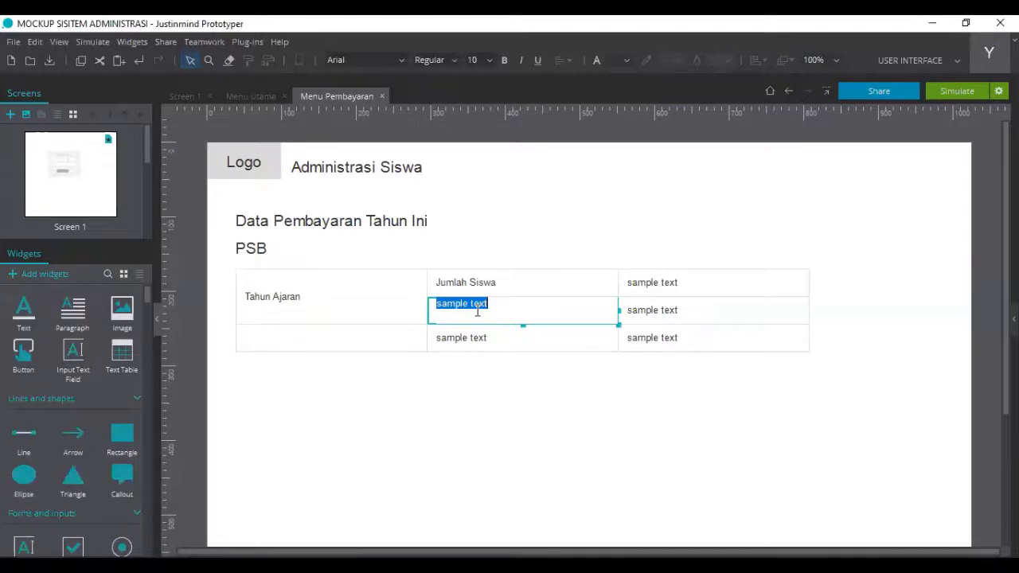
text(Laki-laki)
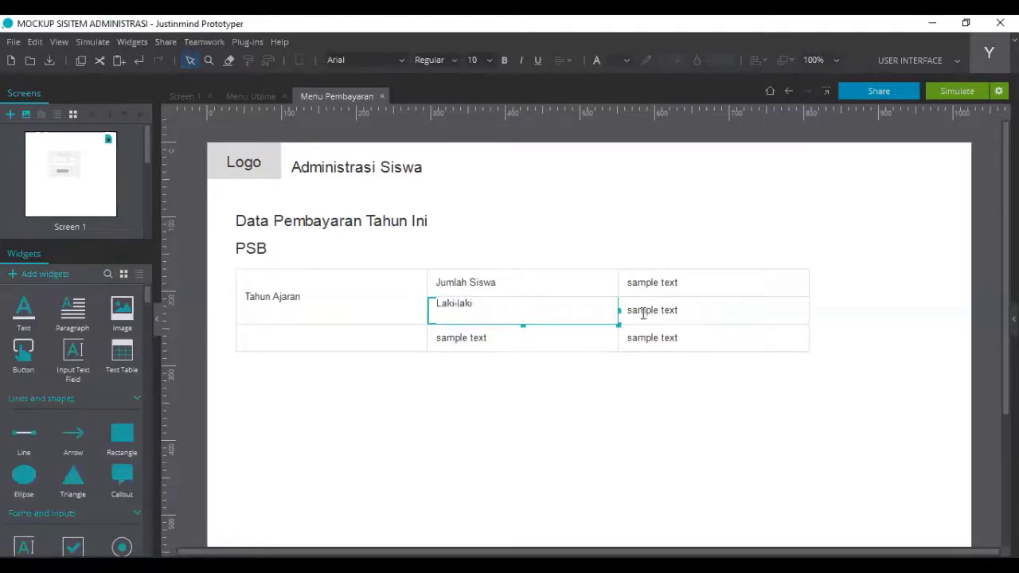
key(Escape)
double_click(643, 313)
text(Pe)
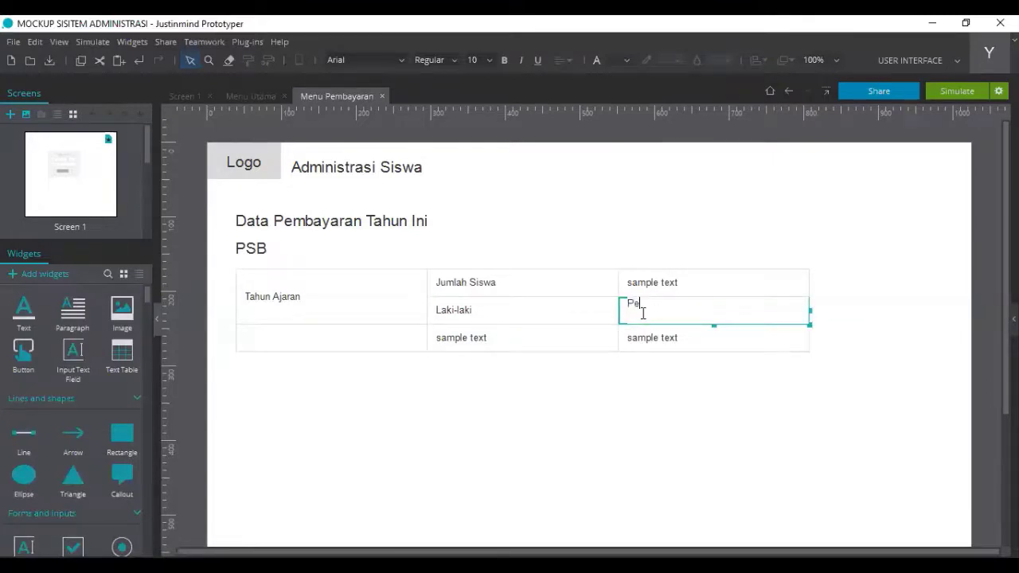
text(rempuan)
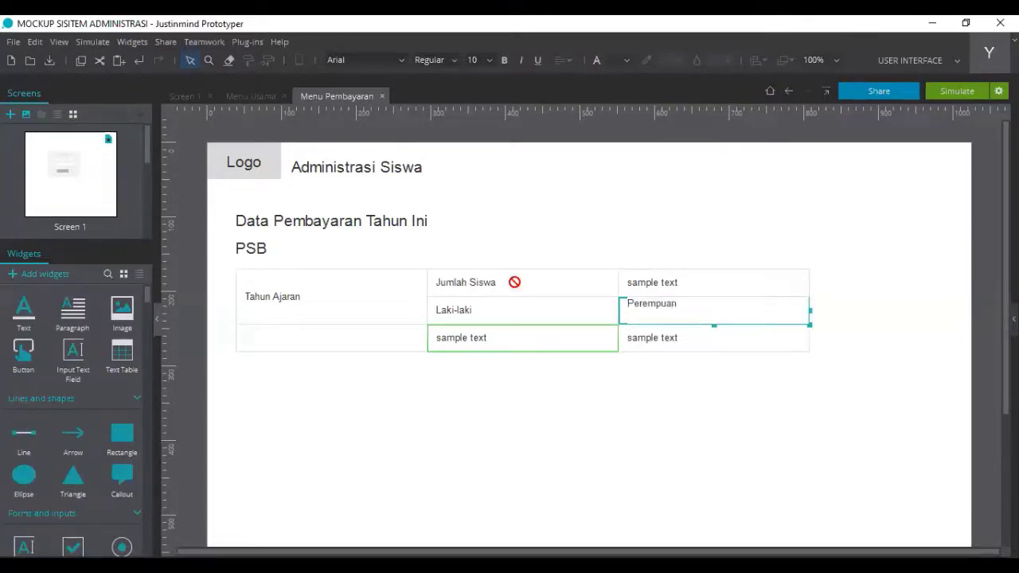
Merge the "Jumlah Siswa" header with the sample text cell beside it, and narrow its columns and the "Tahun Ajaran" column
click(514, 282)
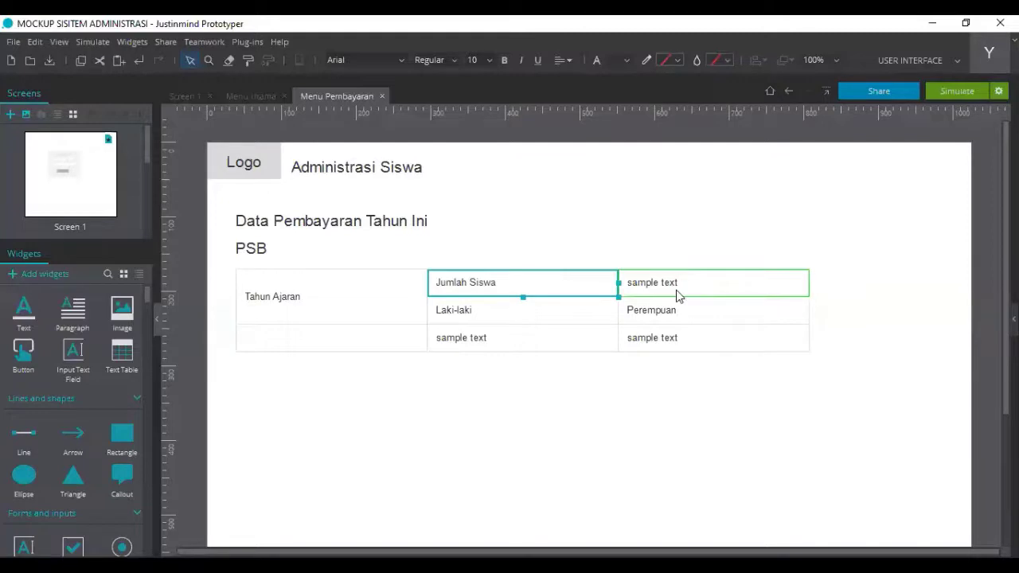
shift+click(676, 289)
right_click(676, 289)
key(Down)
key(Return)
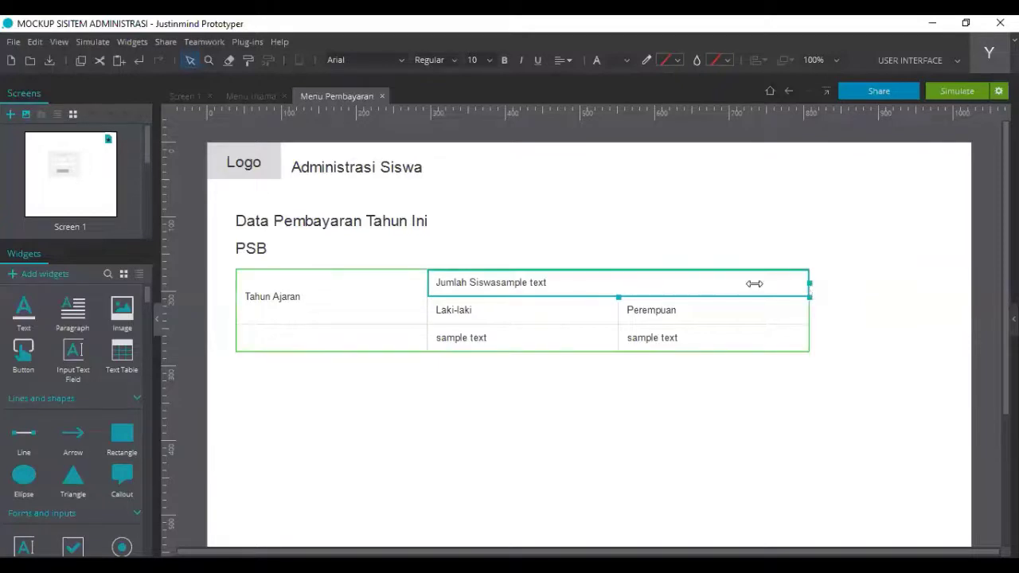
drag(754, 283, 714, 285)
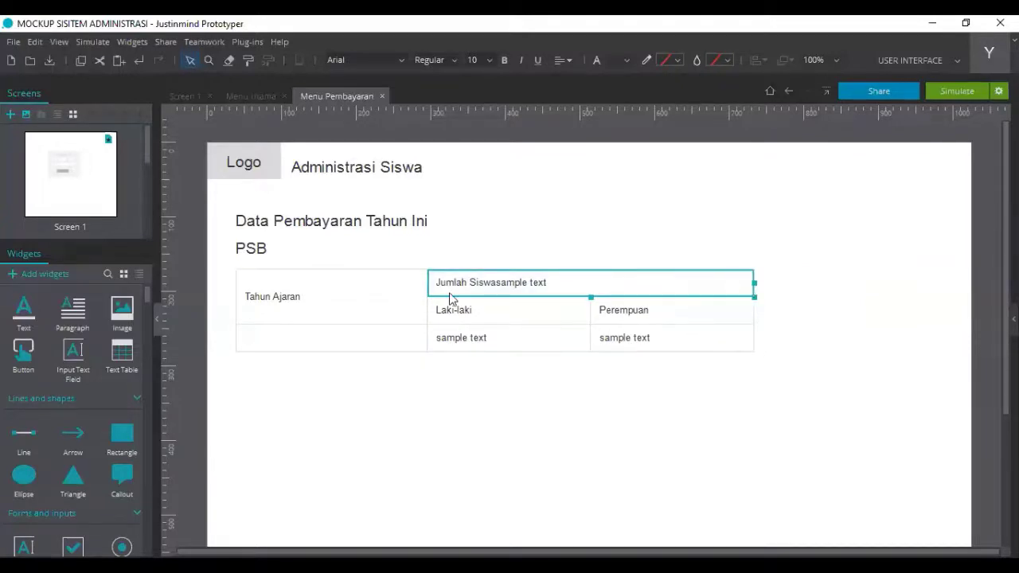
drag(425, 294, 374, 296)
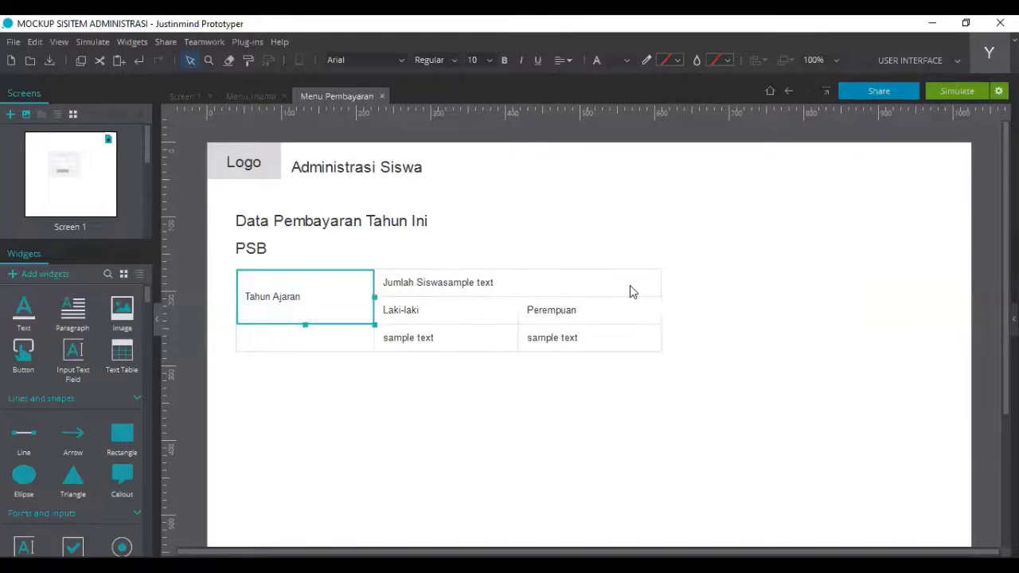
click(629, 285)
right_click(630, 285)
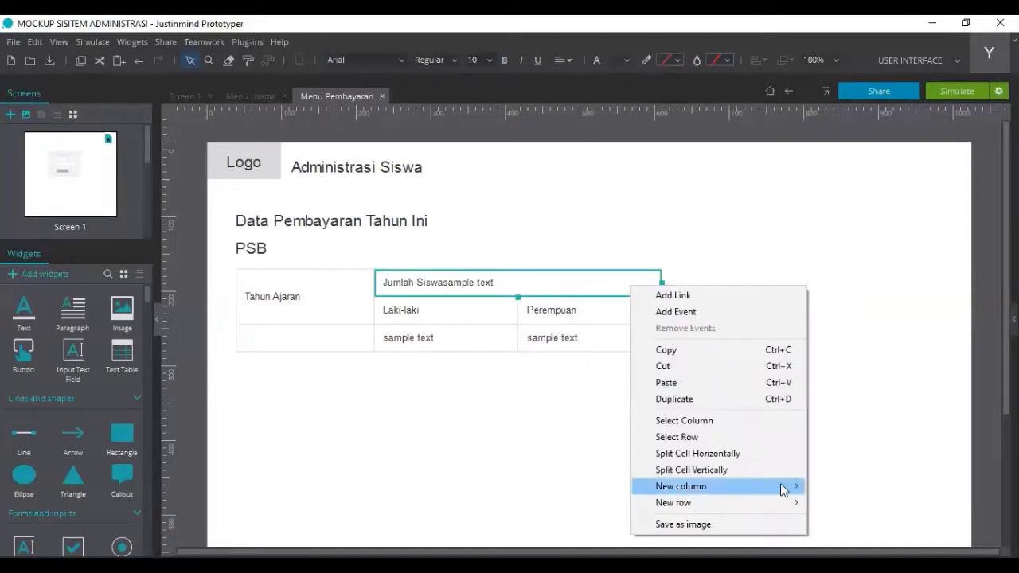
mouse_move(785, 487)
click(898, 503)
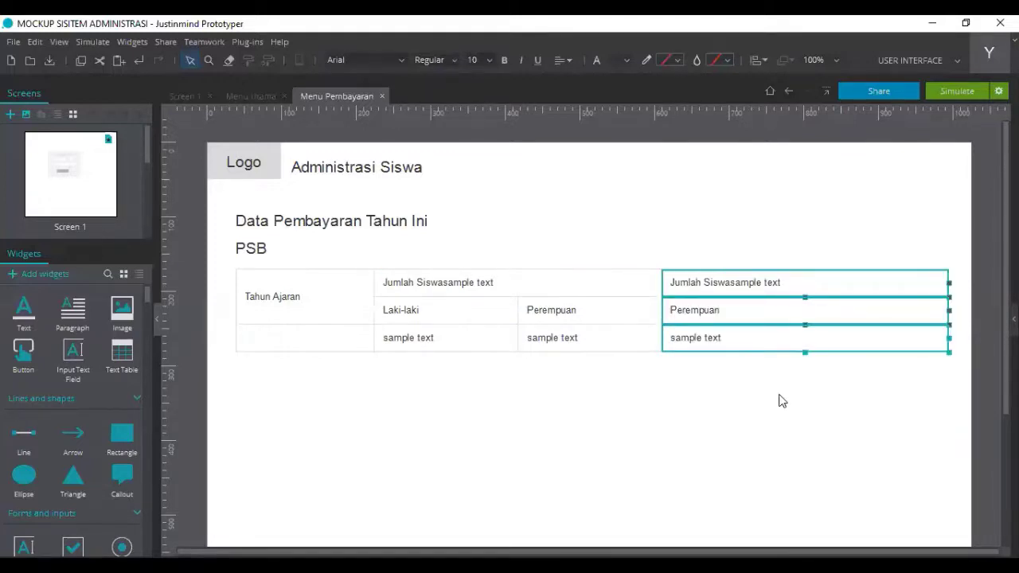
key(Delete)
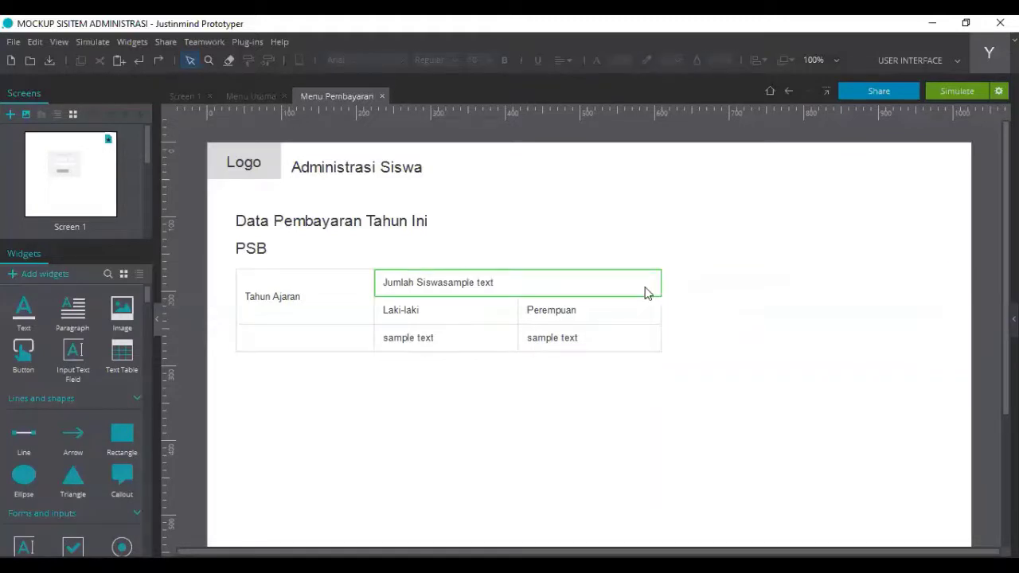
Remove the leftover "sample text" from the merged header cell so it reads "Jumlah Siswa"
double_click(547, 281)
shift+click(447, 276)
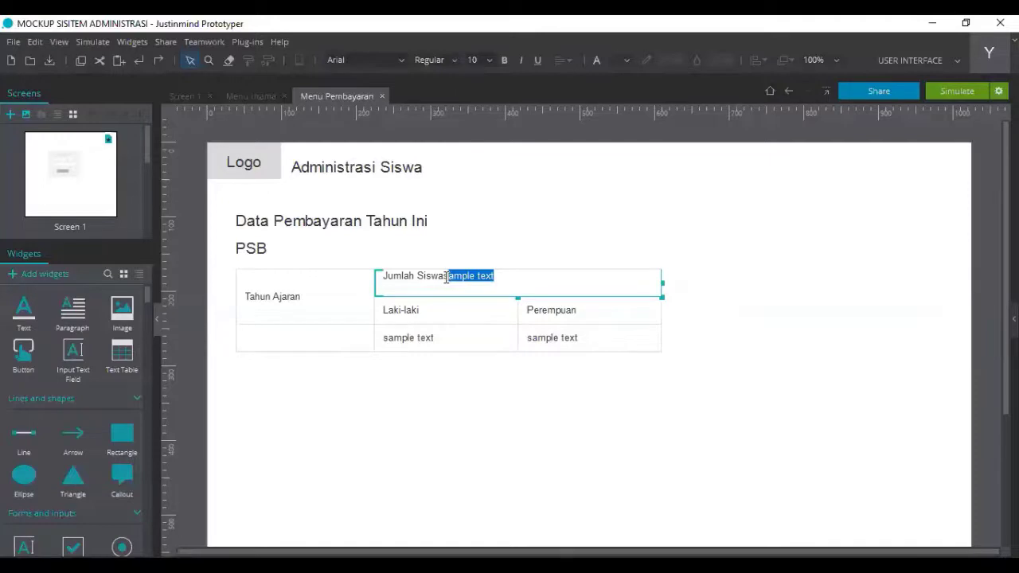
shift+click(445, 276)
key(BackSpace)
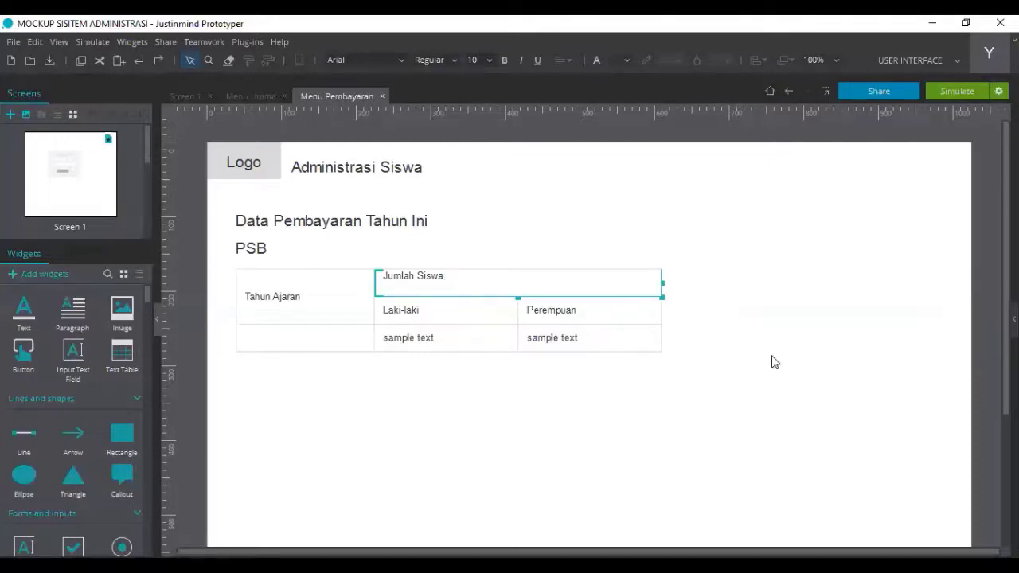
click(626, 300)
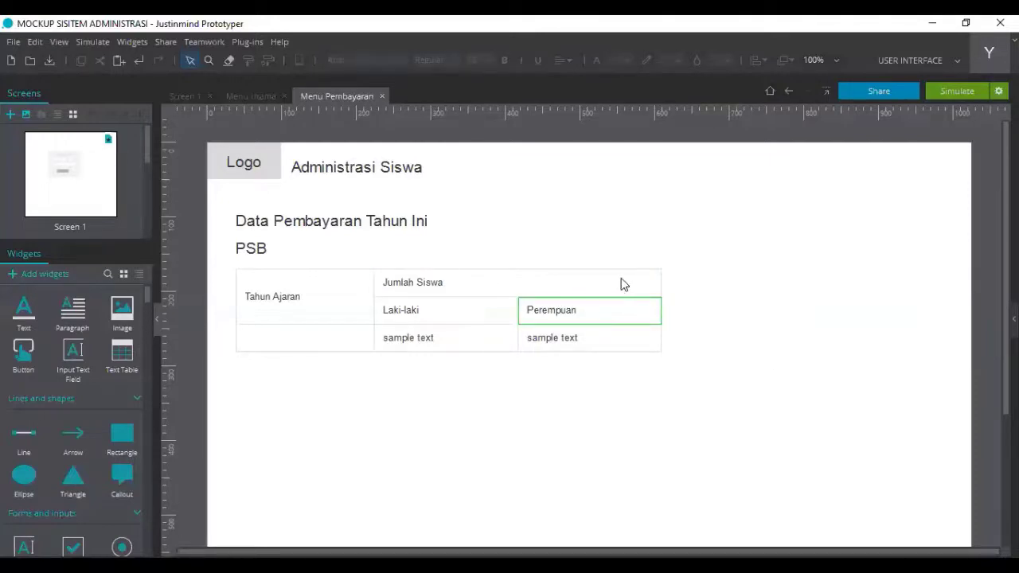
Insert a new table column after the merged "Jumlah Siswa" header
click(621, 279)
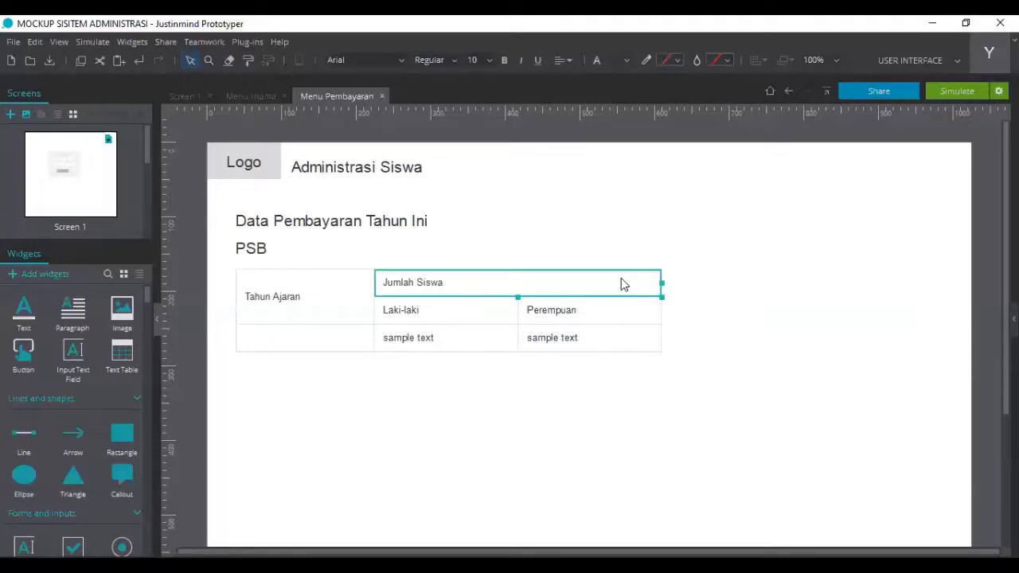
key(ctrl+z)
right_click(621, 278)
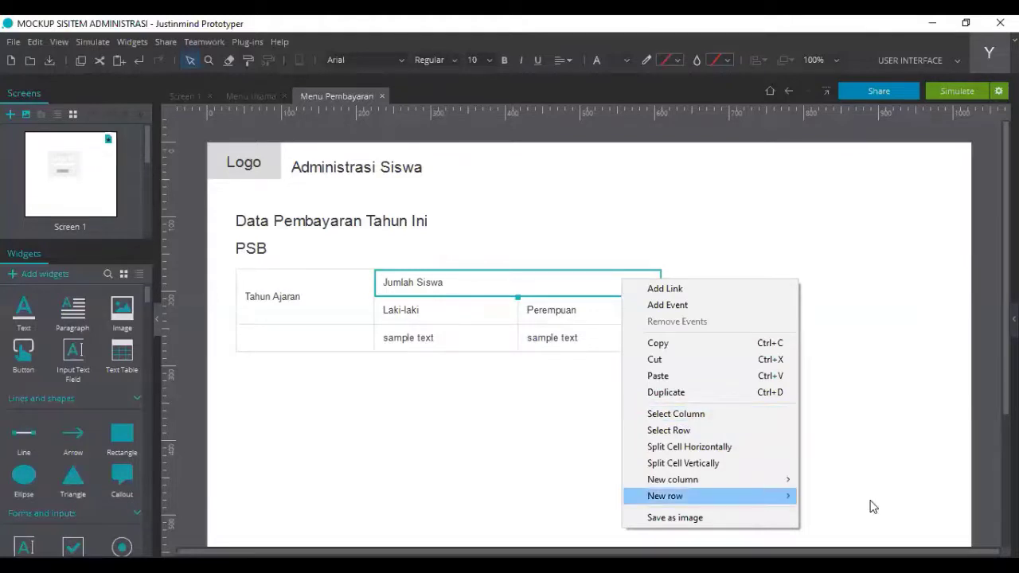
mouse_move(717, 479)
key(Return)
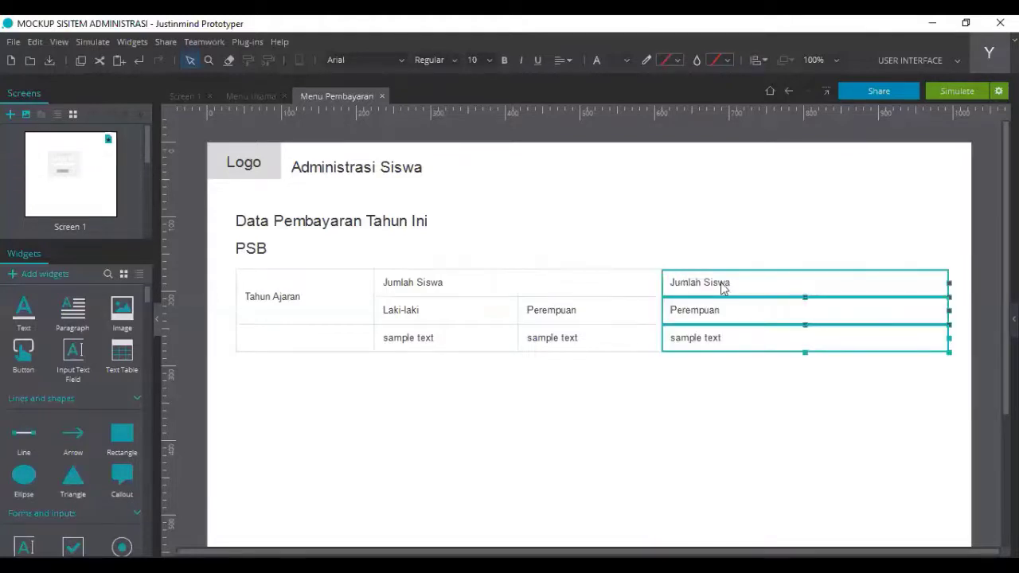
Clear the copied text from all three cells of the new last column
click(735, 289)
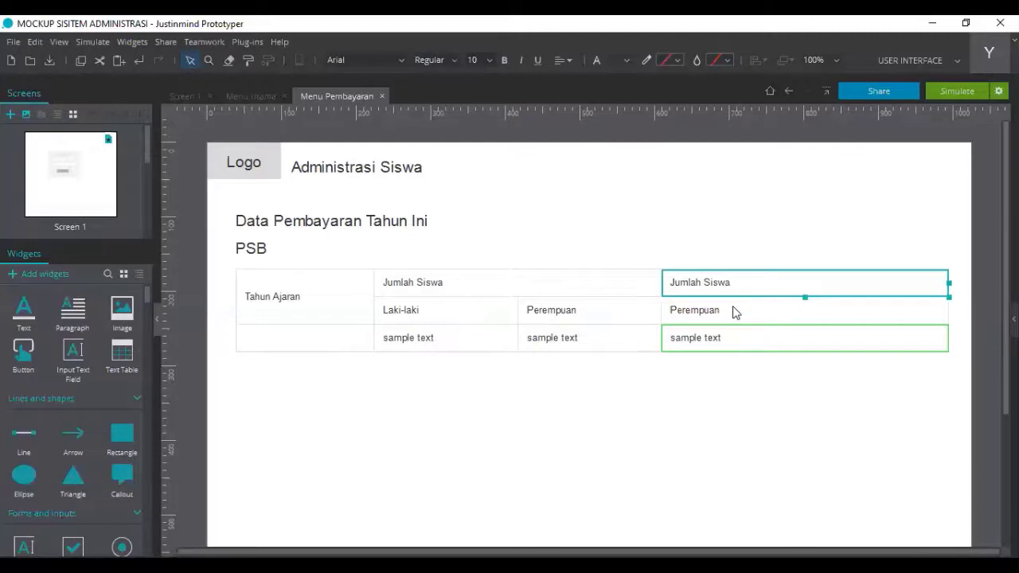
click(735, 312)
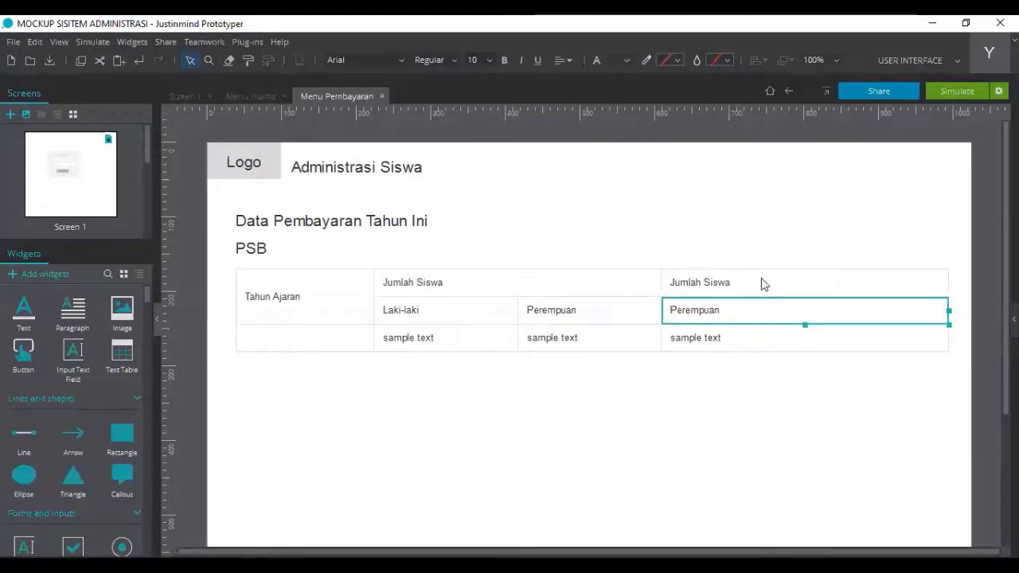
key(Delete)
click(749, 338)
key(Delete)
click(761, 284)
key(Delete)
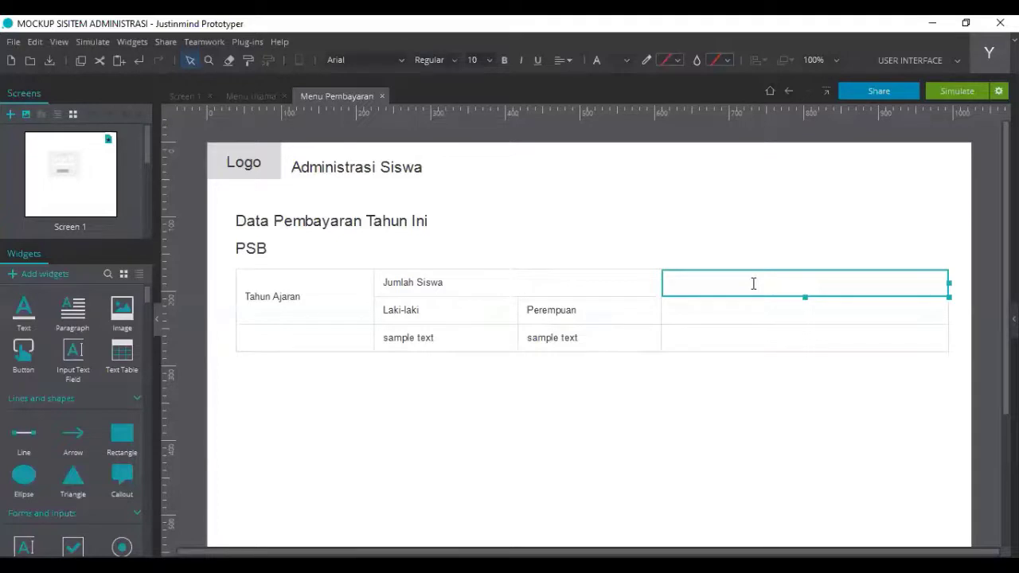
Enter "Pilih" in the last column's first header cell and narrow that column to less than half its width
text(Pipih)
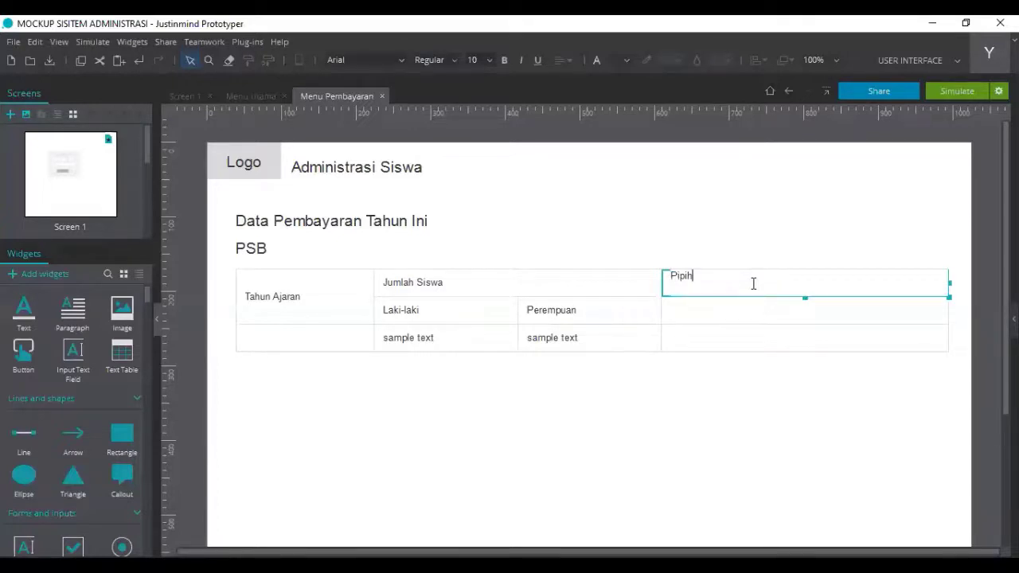
key(BackSpace)
key(BackSpace)
key(BackSpace)
text(li)
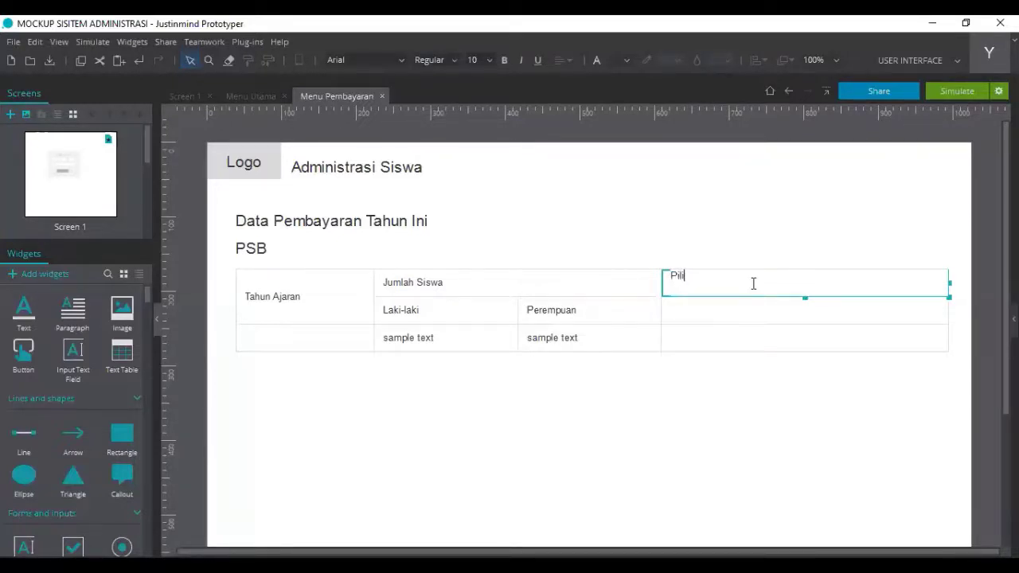
text(h)
click(947, 293)
drag(793, 283, 730, 302)
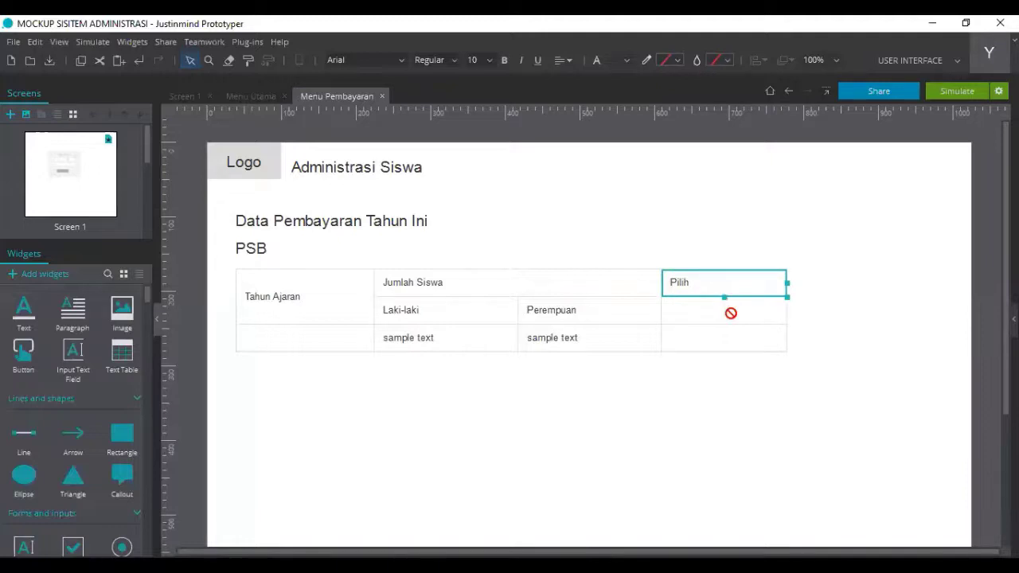
Merge the "Pilih" header cell with the empty cell directly below it
shift+click(733, 321)
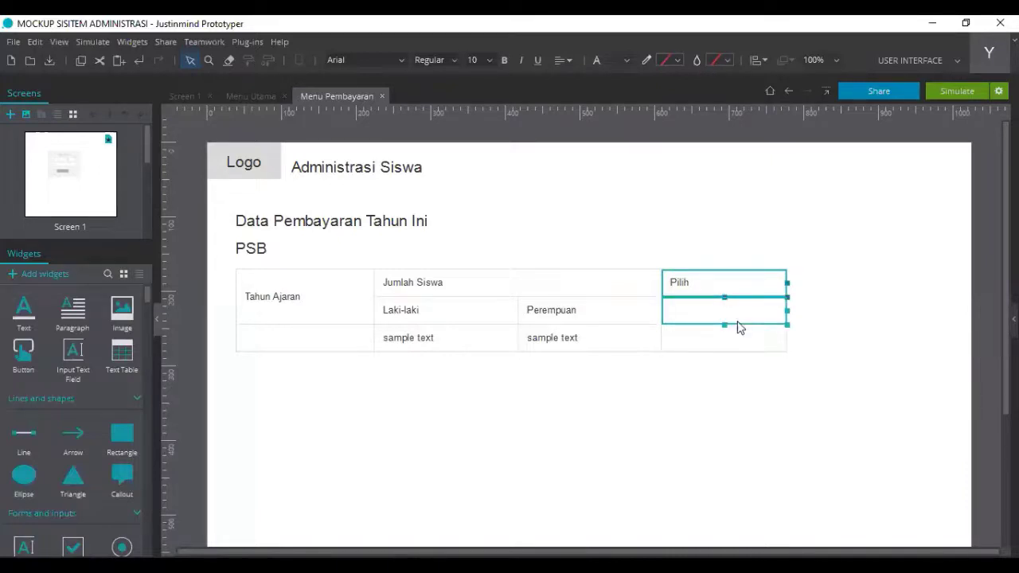
right_click(735, 321)
click(801, 416)
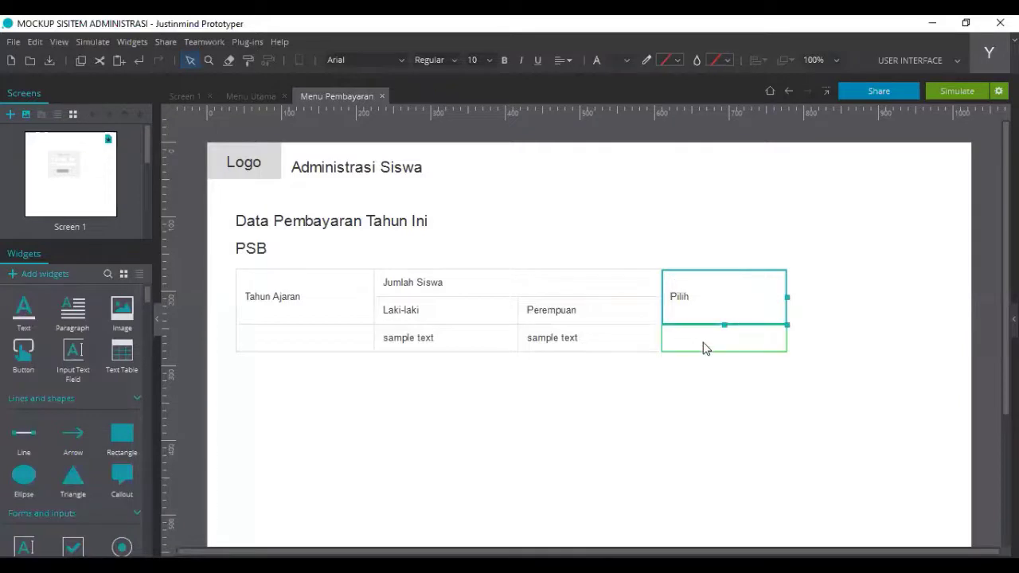
Add a button widget inside the empty cell beneath the "Pilih" header of the PSB table
click(704, 346)
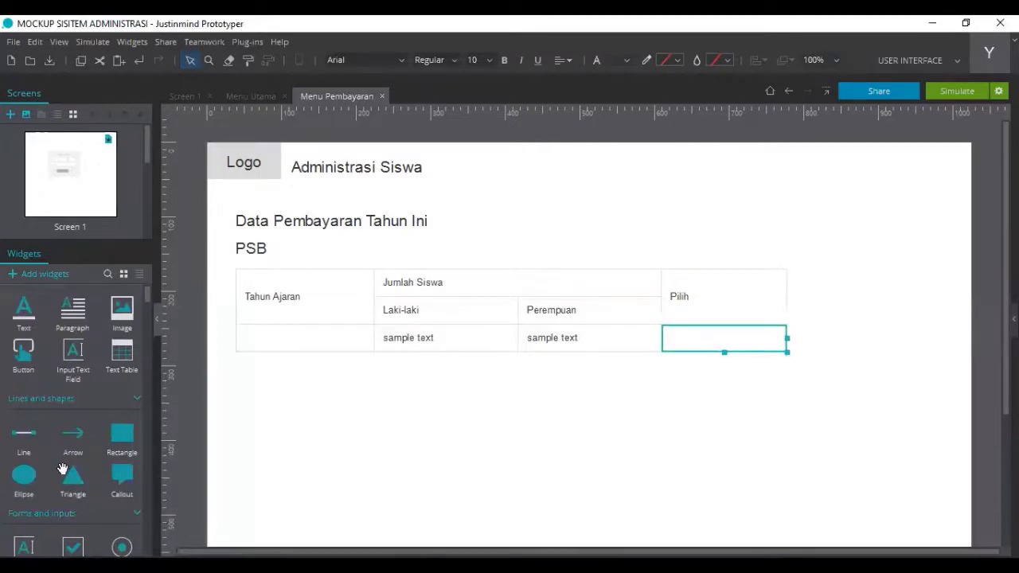
scroll(63, 468, down, 3)
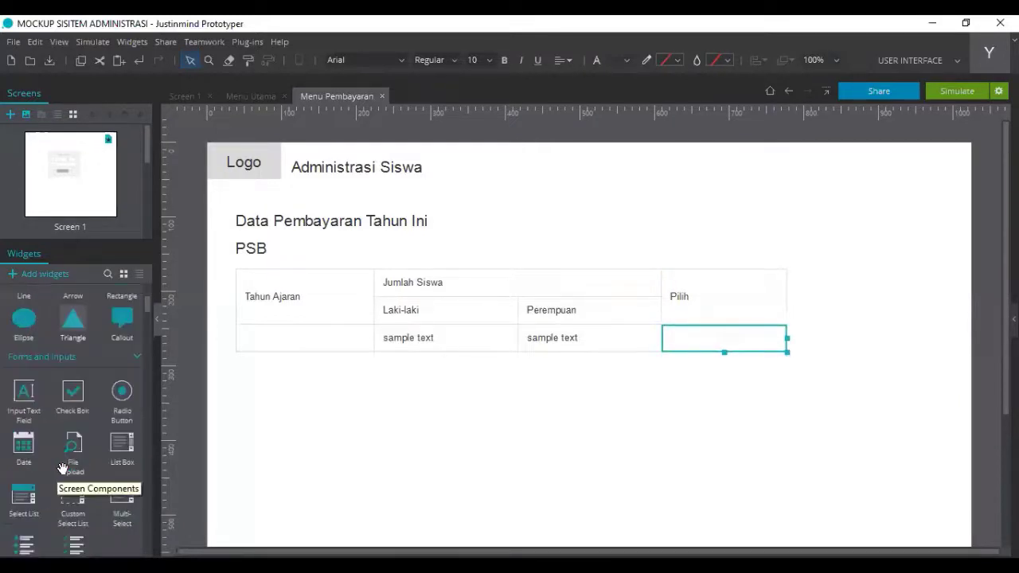
scroll(63, 469, up, 4)
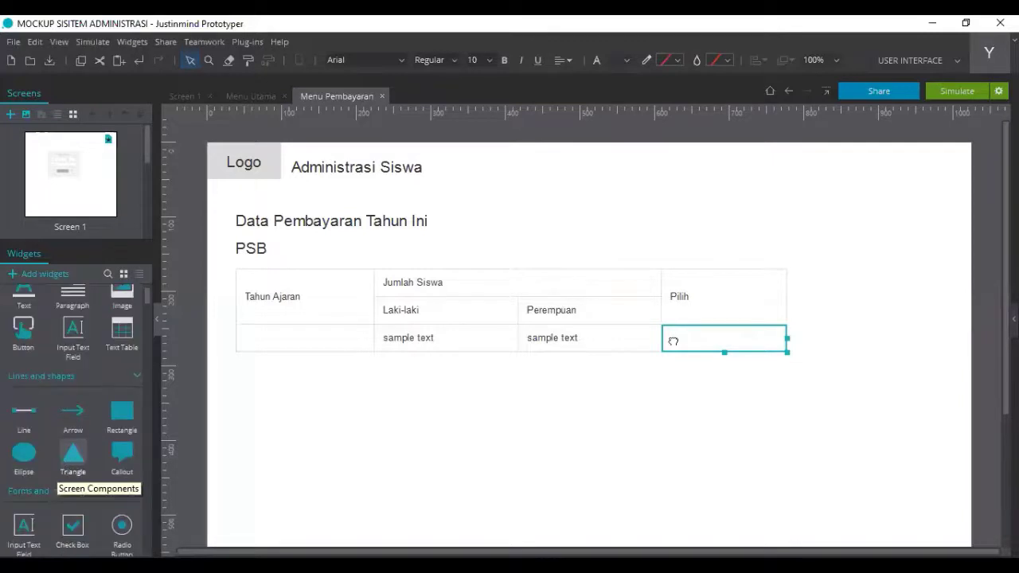
drag(654, 330, 621, 193)
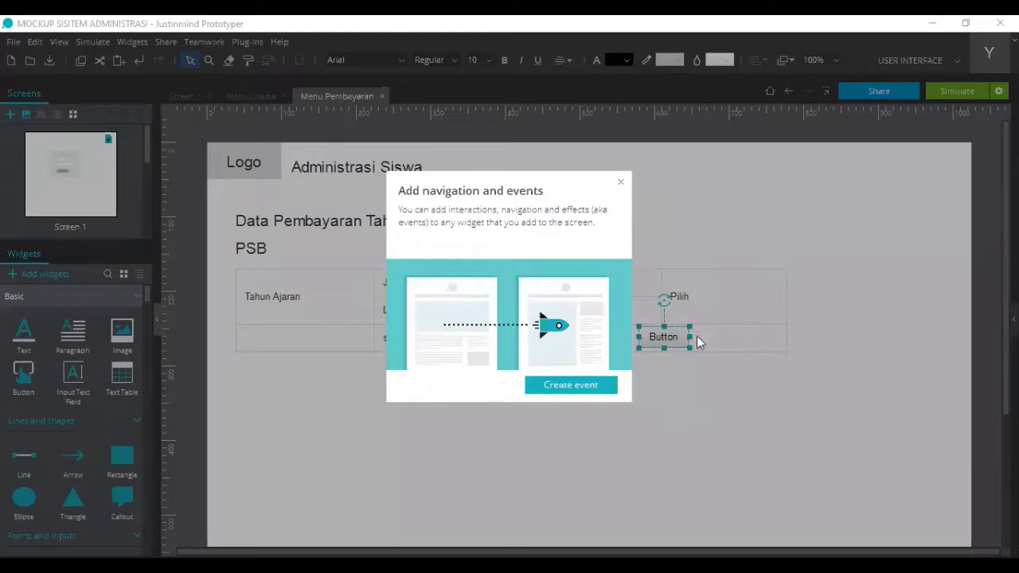
click(732, 340)
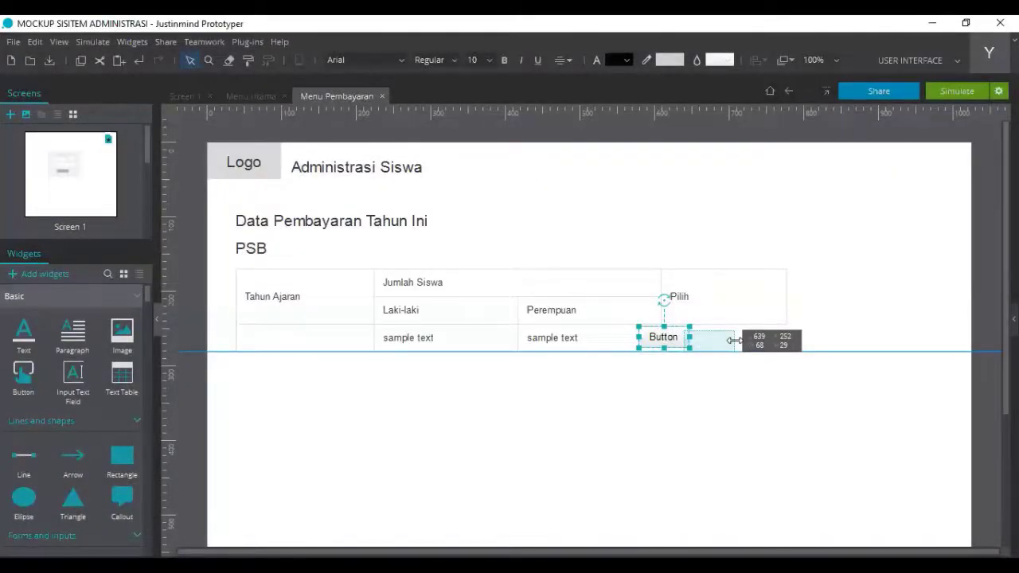
drag(732, 340, 732, 339)
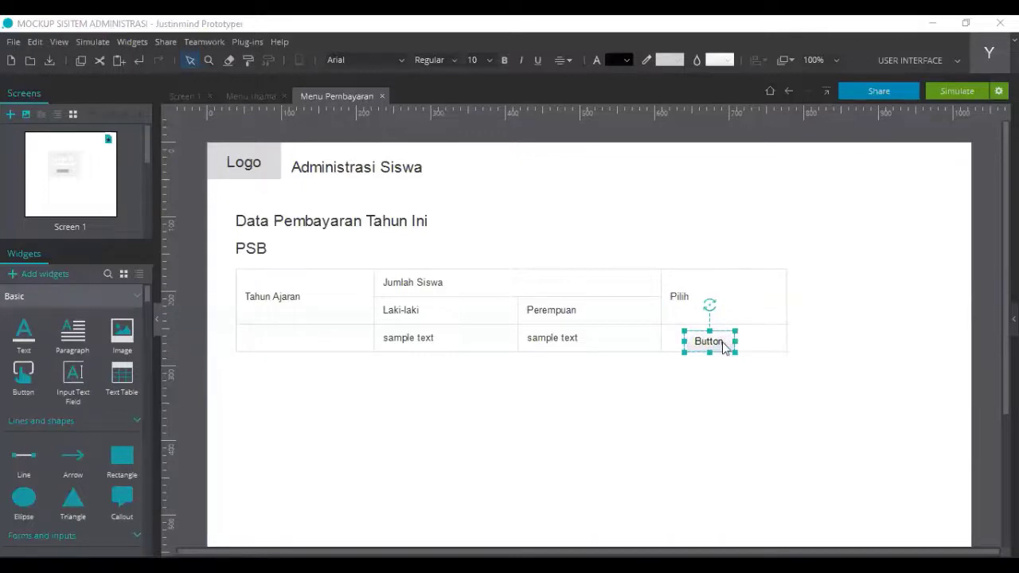
Label the new button "Detail" and shift it slightly upward within its table cell
double_click(724, 341)
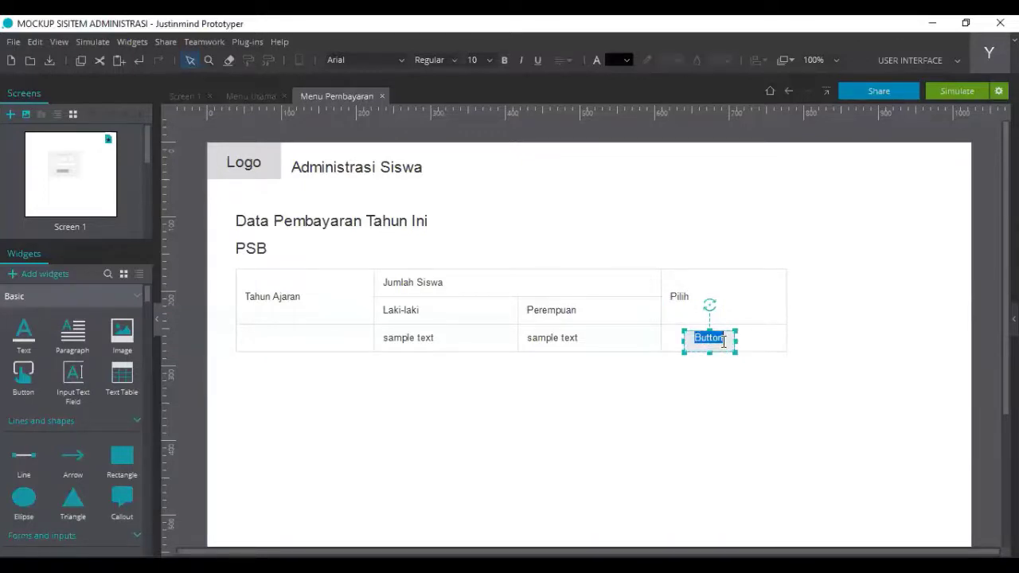
text(Detail)
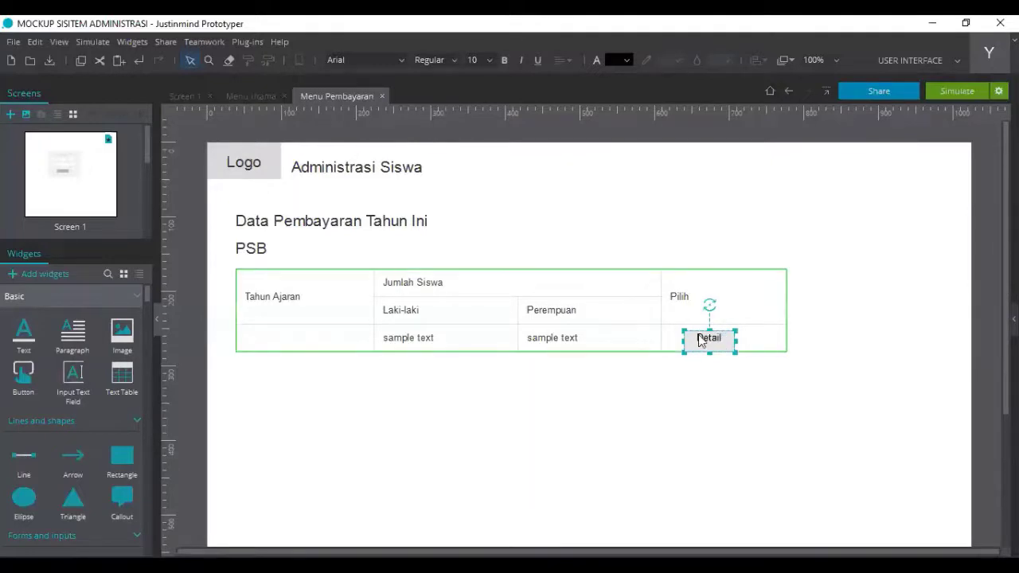
key(Escape)
click(699, 341)
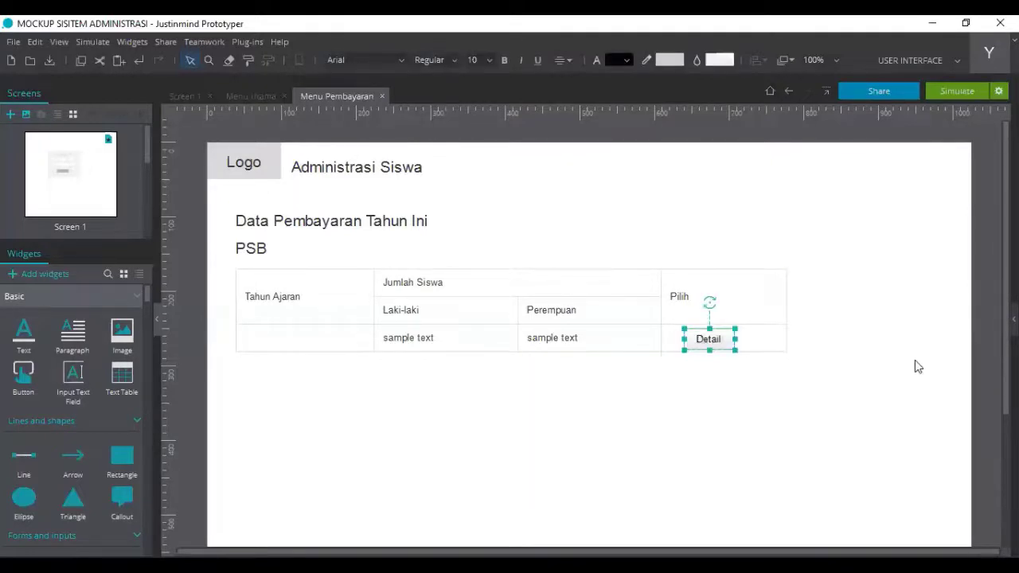
key(Escape)
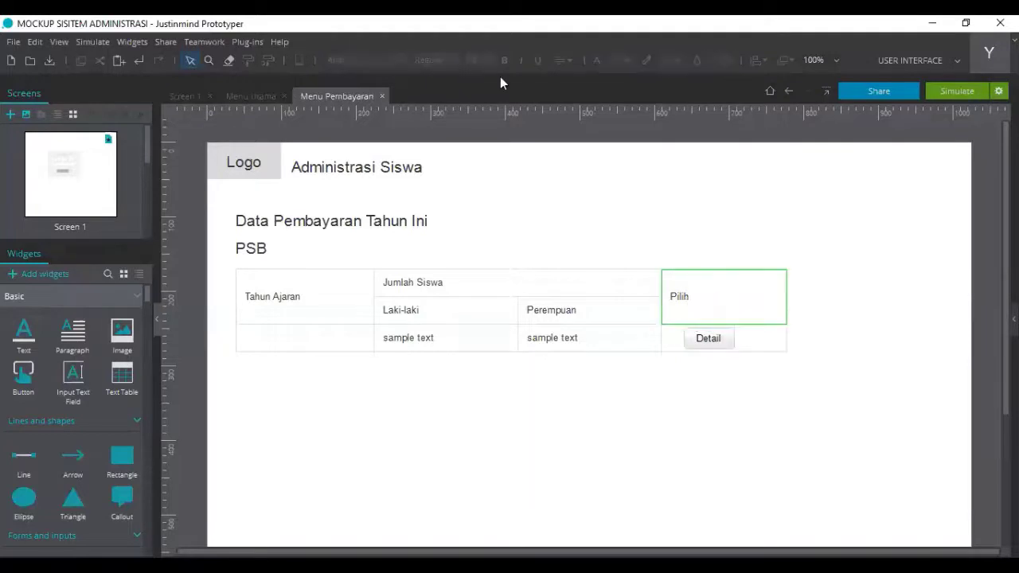
Center-align the text of the "Tahun Ajaran", "Jumlah Siswa" and "Pilih" header cells
drag(285, 294, 558, 321)
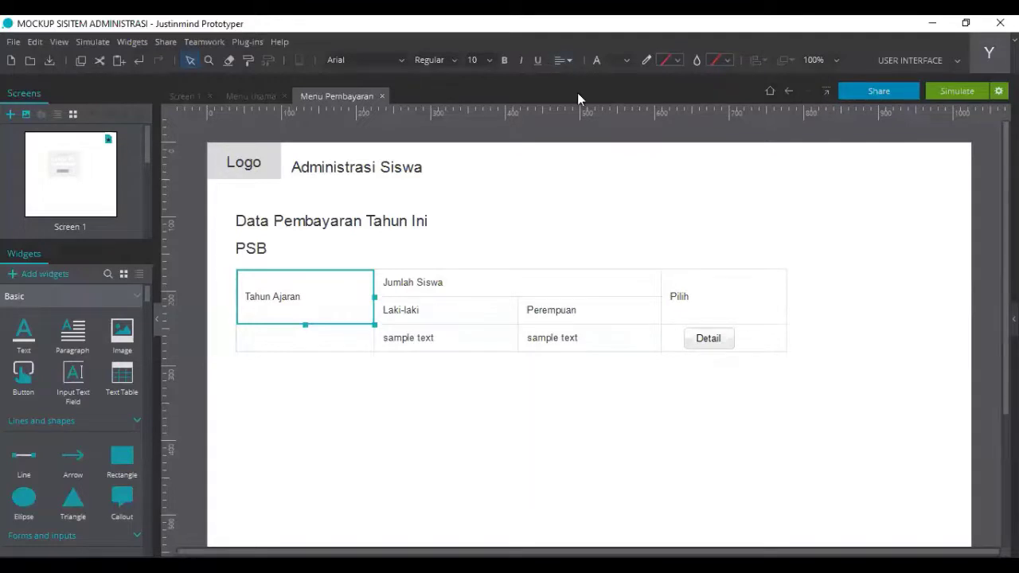
click(567, 60)
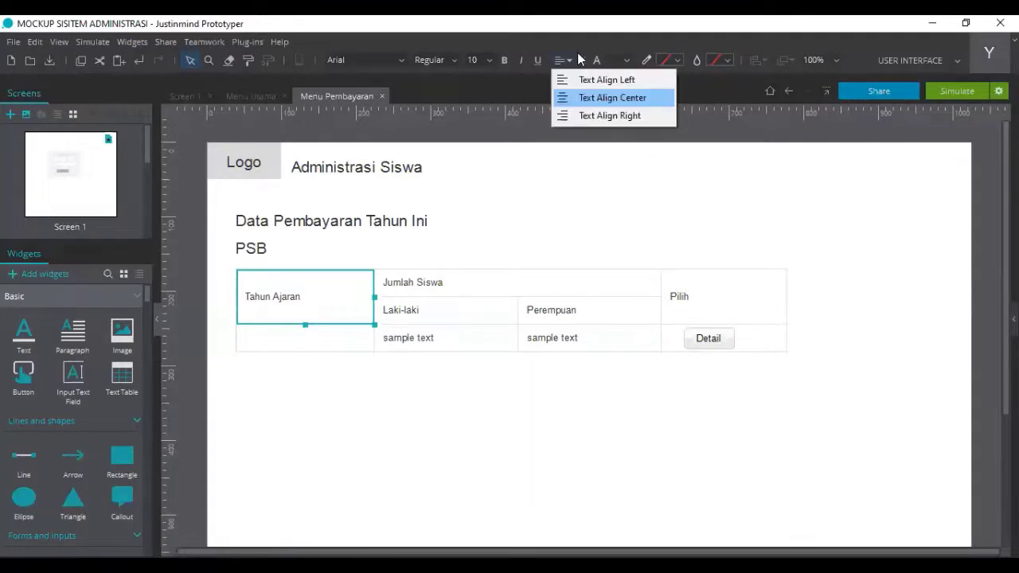
click(603, 98)
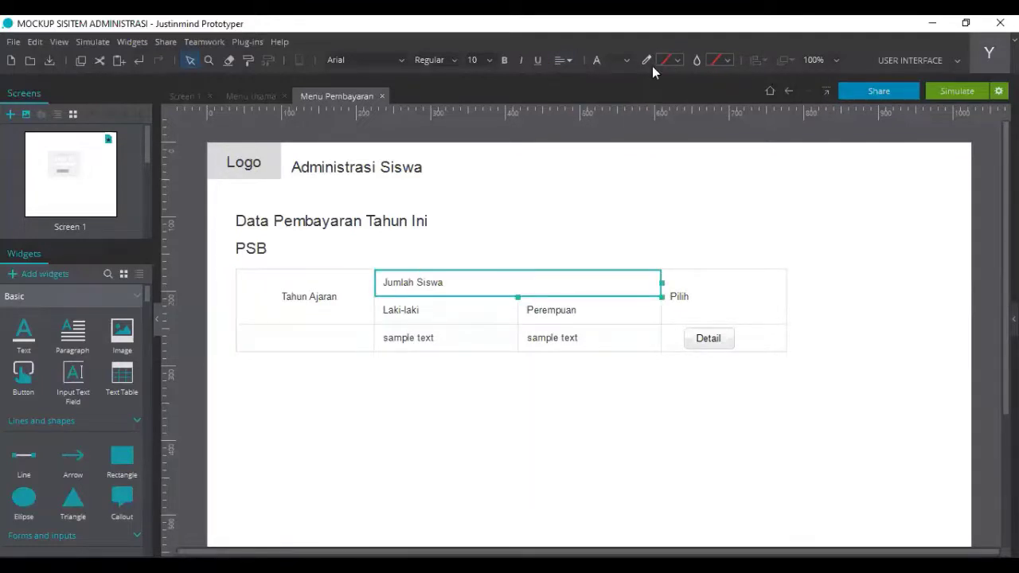
click(565, 63)
click(613, 98)
click(695, 308)
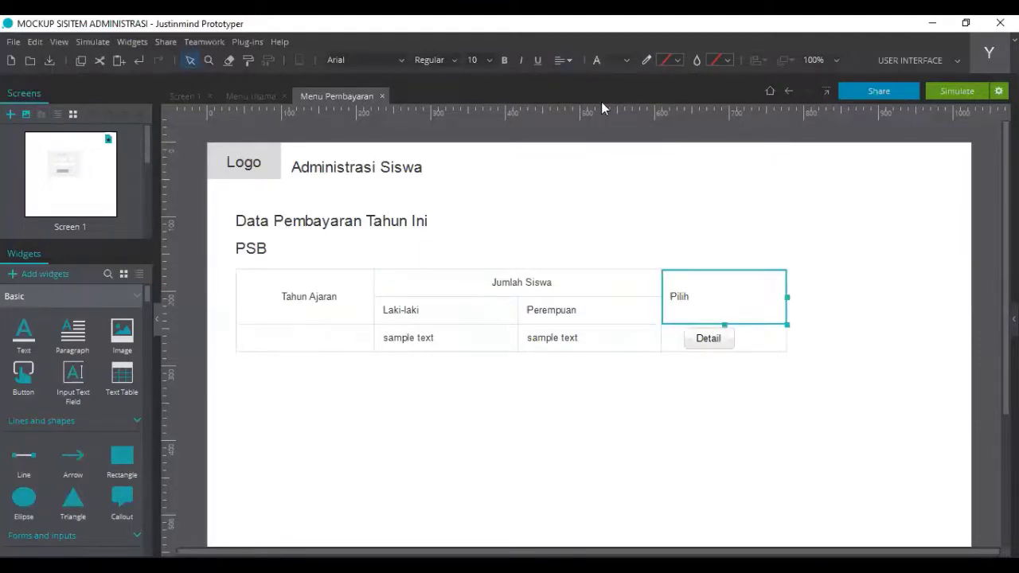
click(564, 62)
key(Return)
Add the text "Pembayaran Lainnya" below the PSB table
click(42, 348)
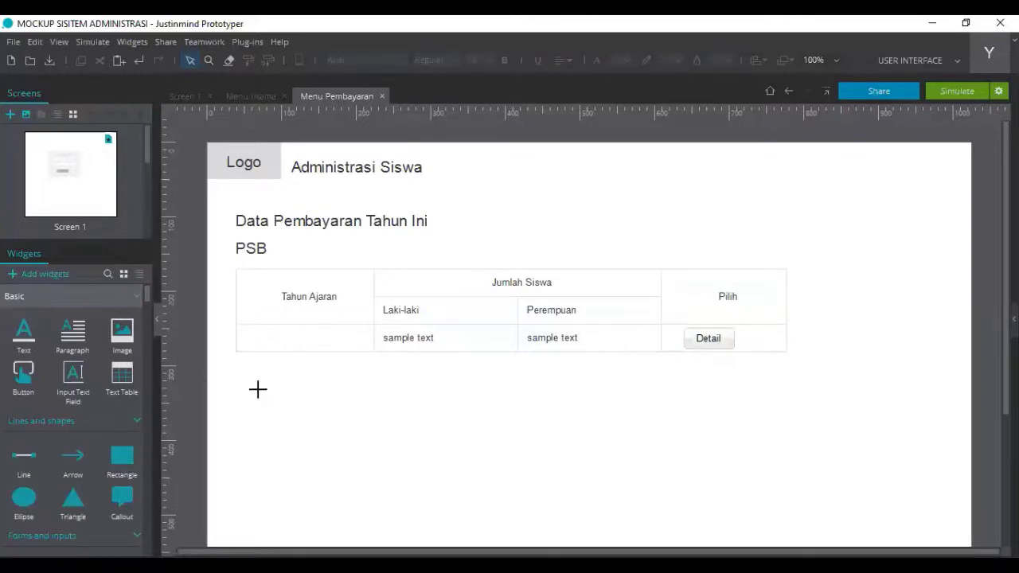
click(362, 395)
text(P)
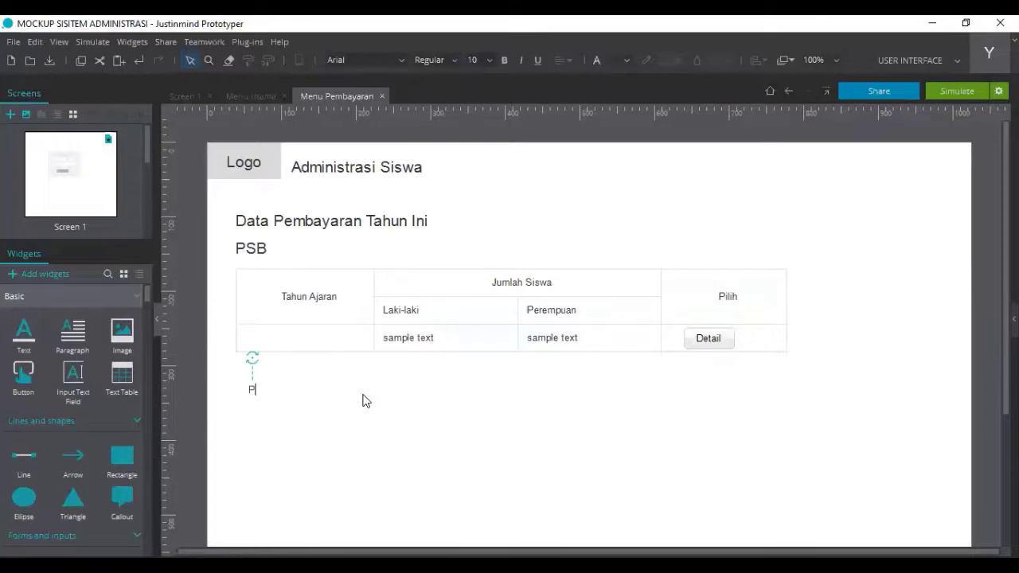
text(embayaran )
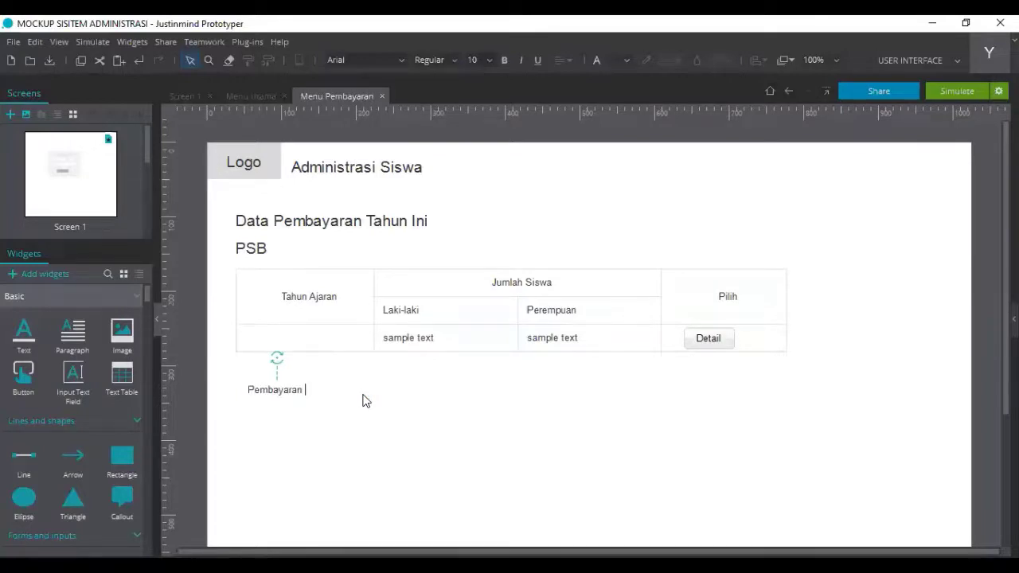
text(Lainnya)
Insert a text table with three rows and three columns below "Pembayaran Lainnya" and dismiss the dynamic tables hint
key(alt+Tab)
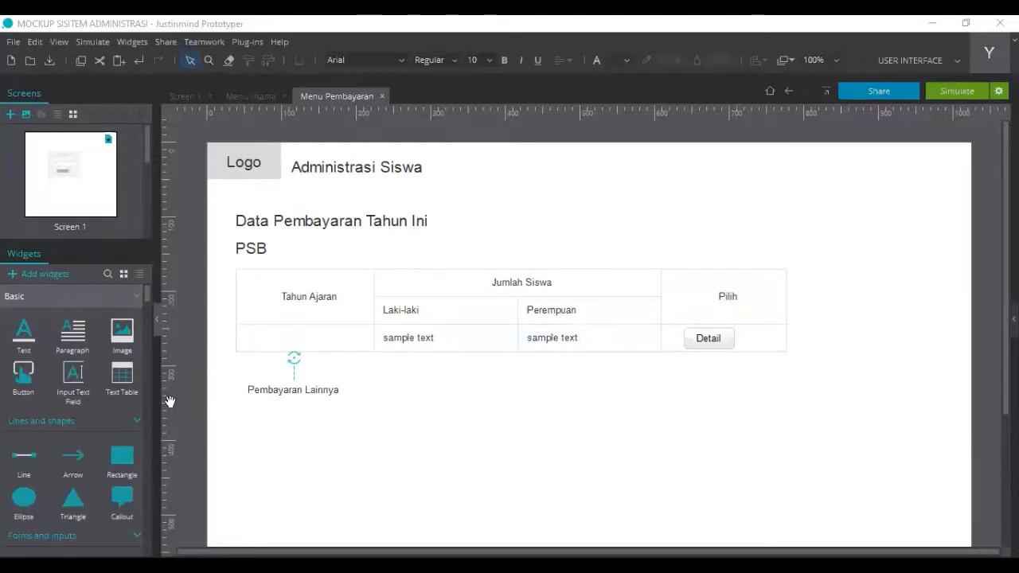
key(alt+Tab)
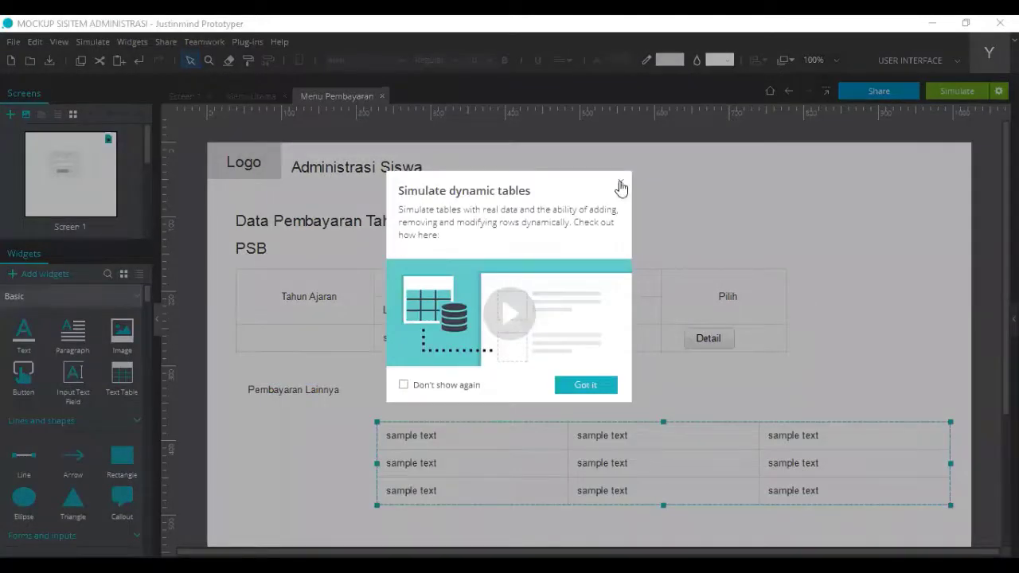
click(531, 434)
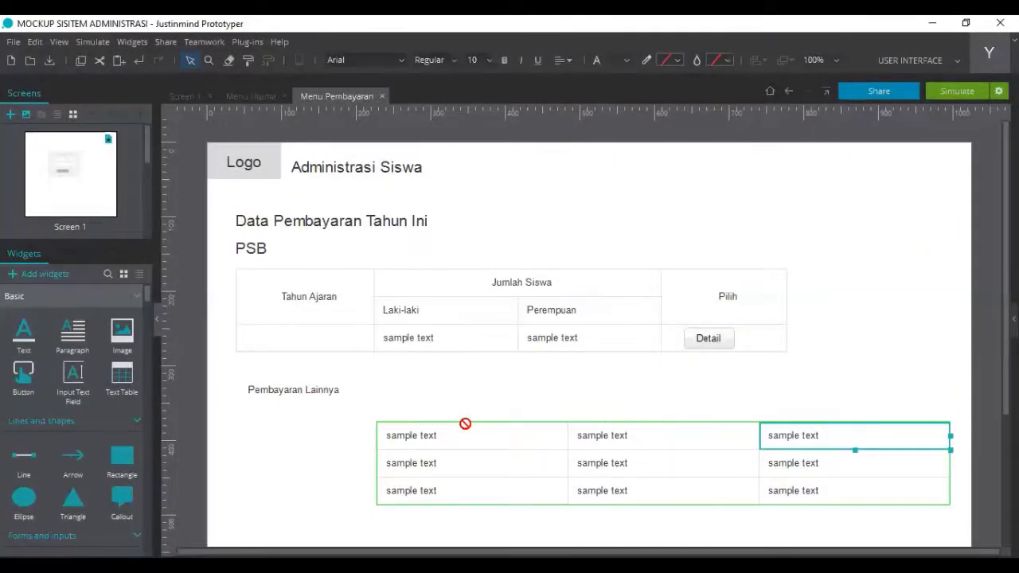
drag(465, 423, 313, 432)
click(645, 434)
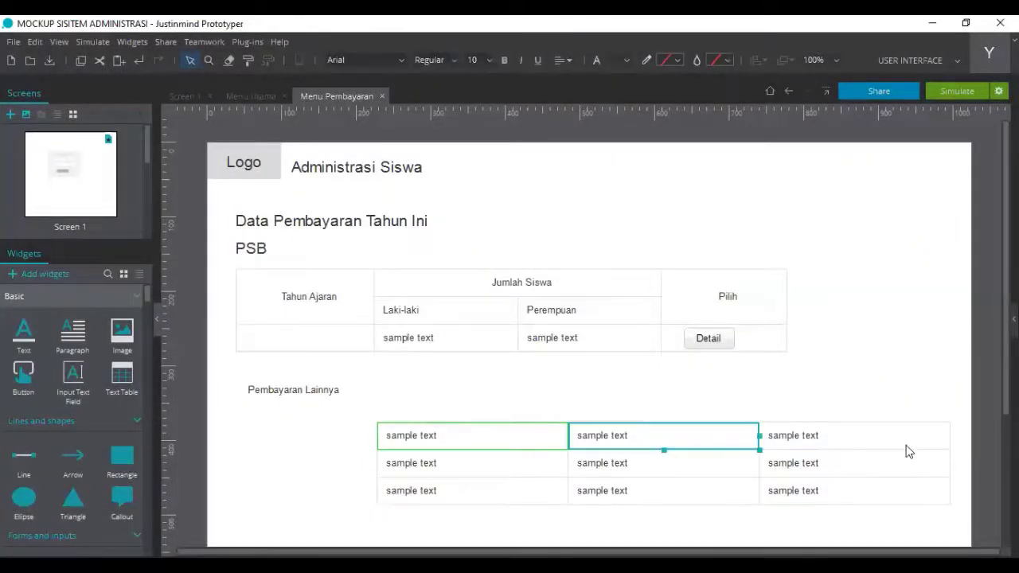
click(962, 525)
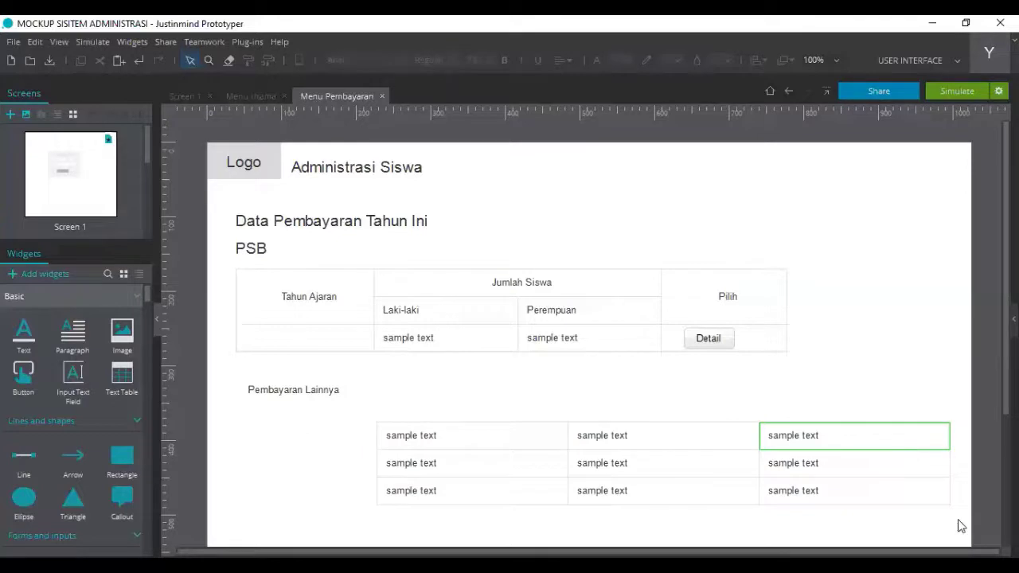
click(396, 409)
click(586, 427)
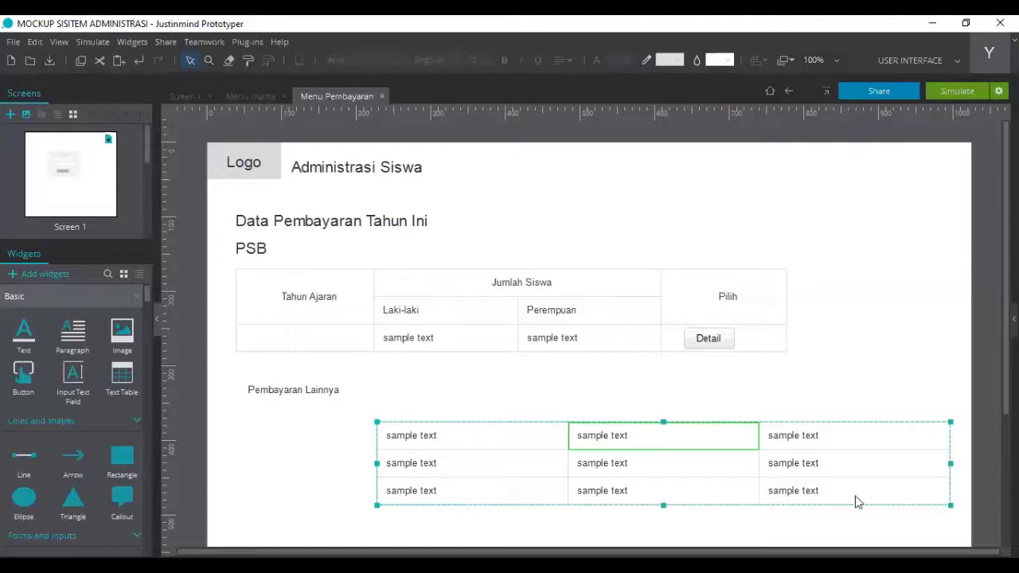
key(Down)
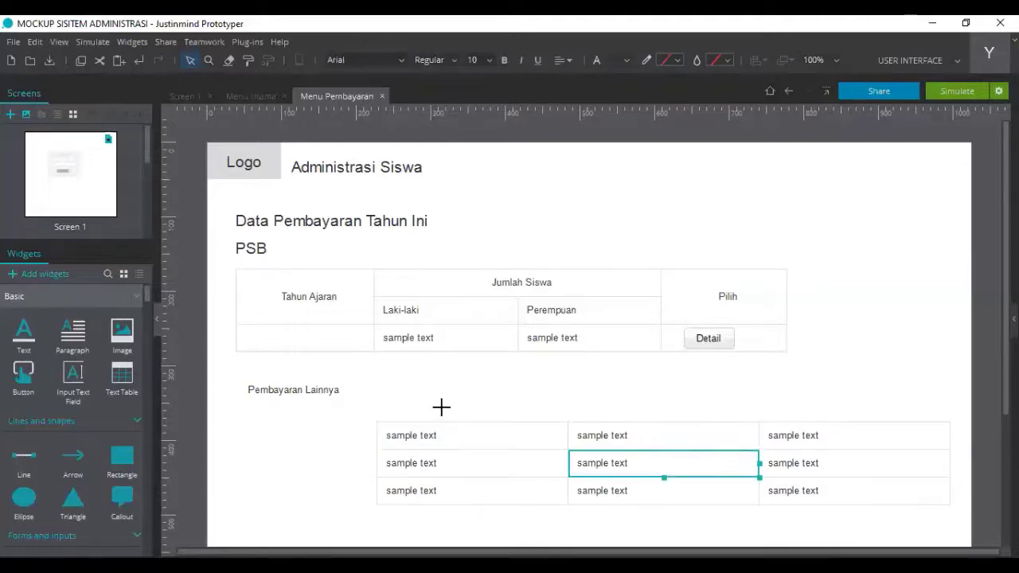
Move the new table left until its left edge roughly aligns with the "Pembayaran Lainnya" text
drag(354, 403, 358, 409)
key(Left)
key(Left)
key(Left)
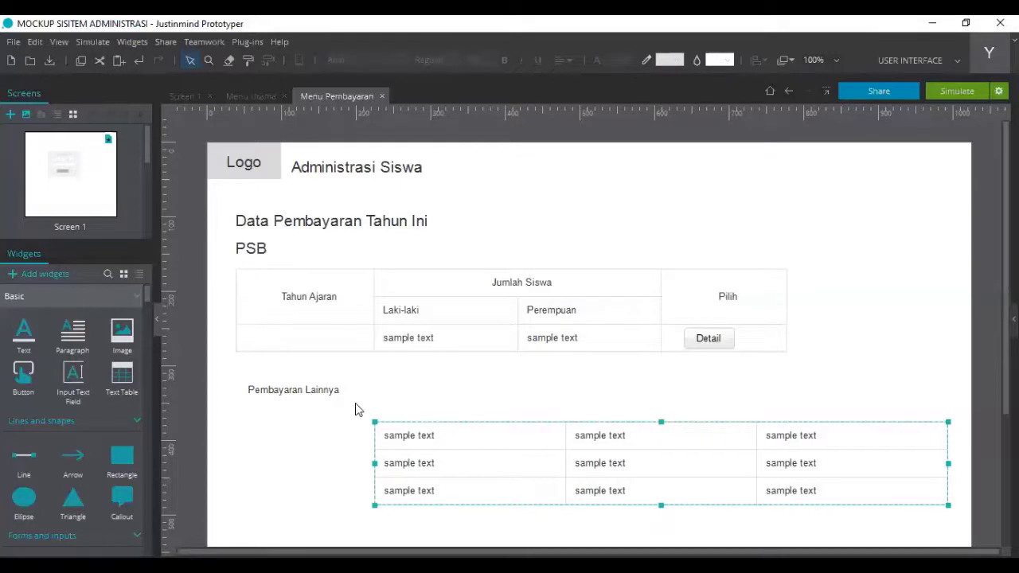
key(shift+Left)
key(shift+Left)
key(shift+Left)
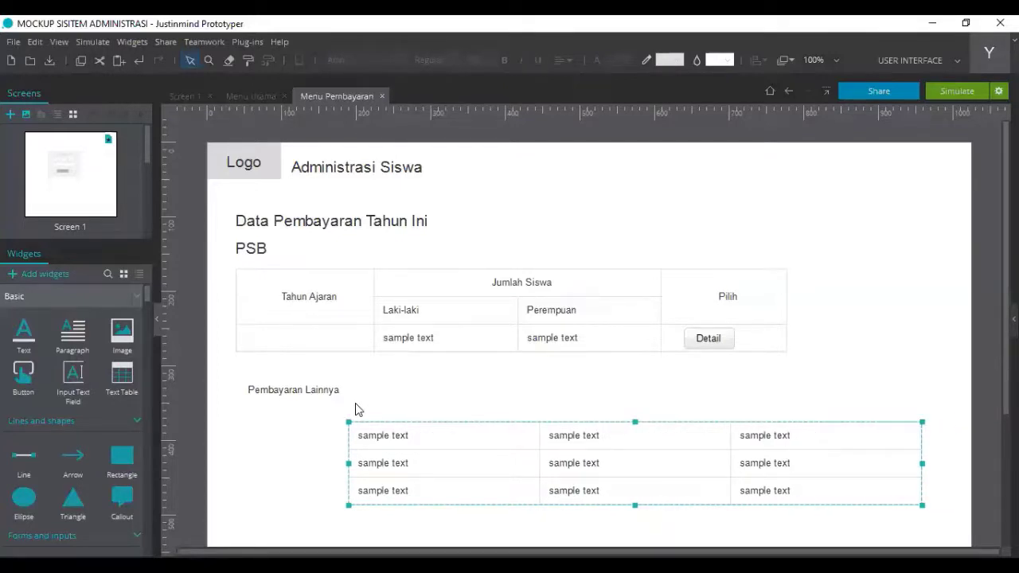
key(shift+Left)
key(Left)
key(Left)
key(Left)
key(Left)
key(Left)
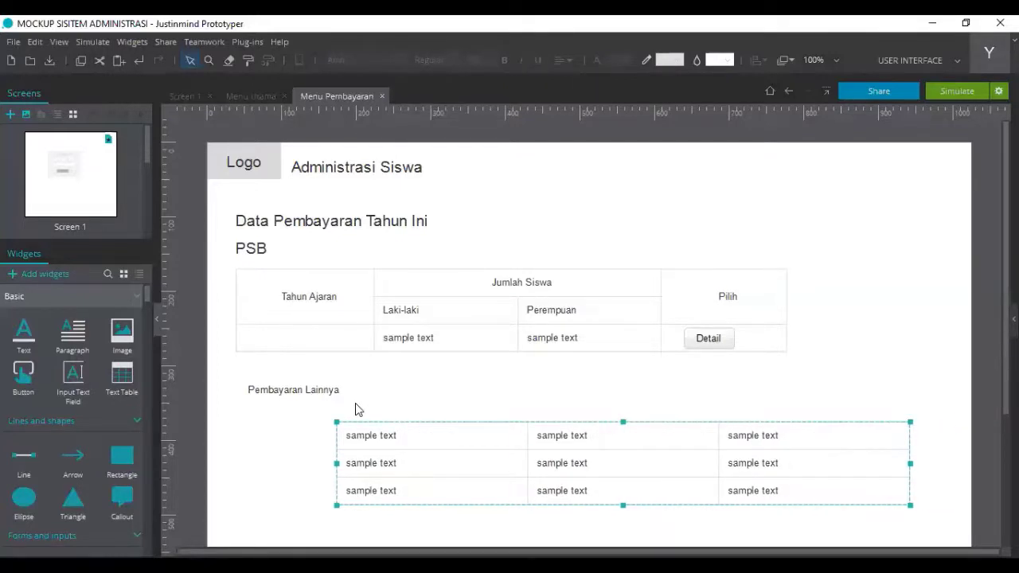
key(shift+Left)
key(shift+Left)
key(Left)
key(Left)
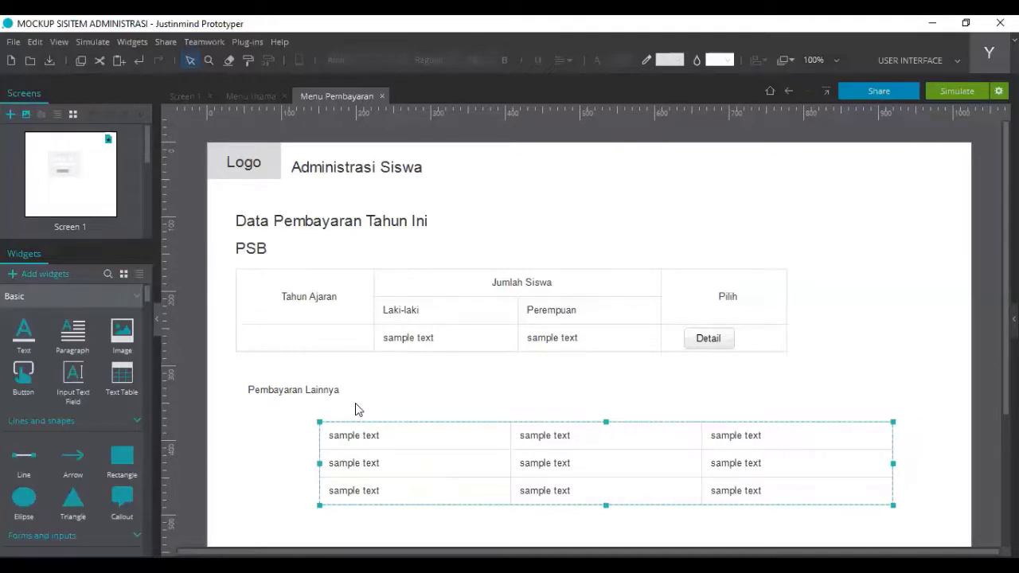
key(shift+Left)
key(shift+Left)
key(shift+Left)
key(shift+Left)
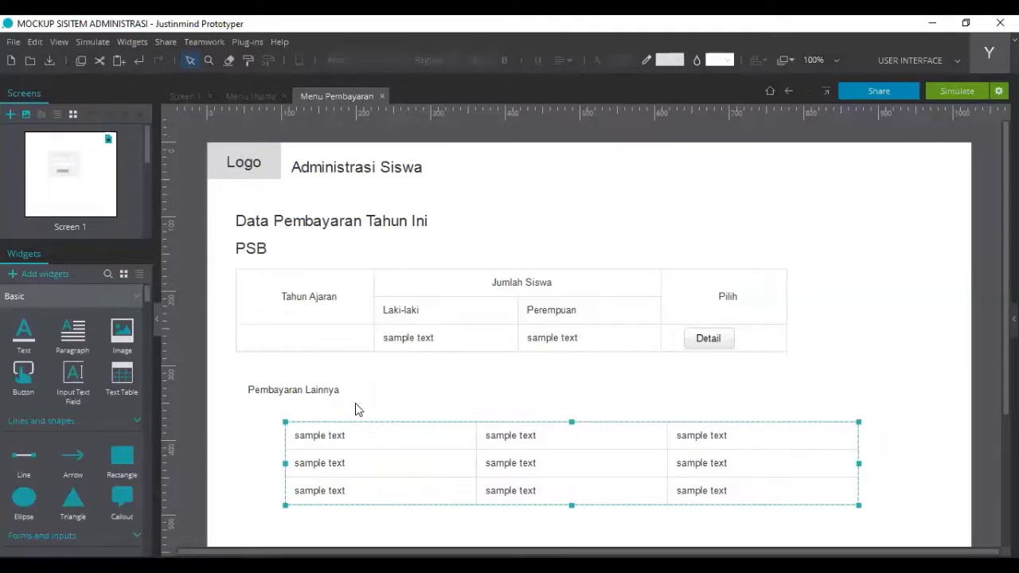
key(shift+Left)
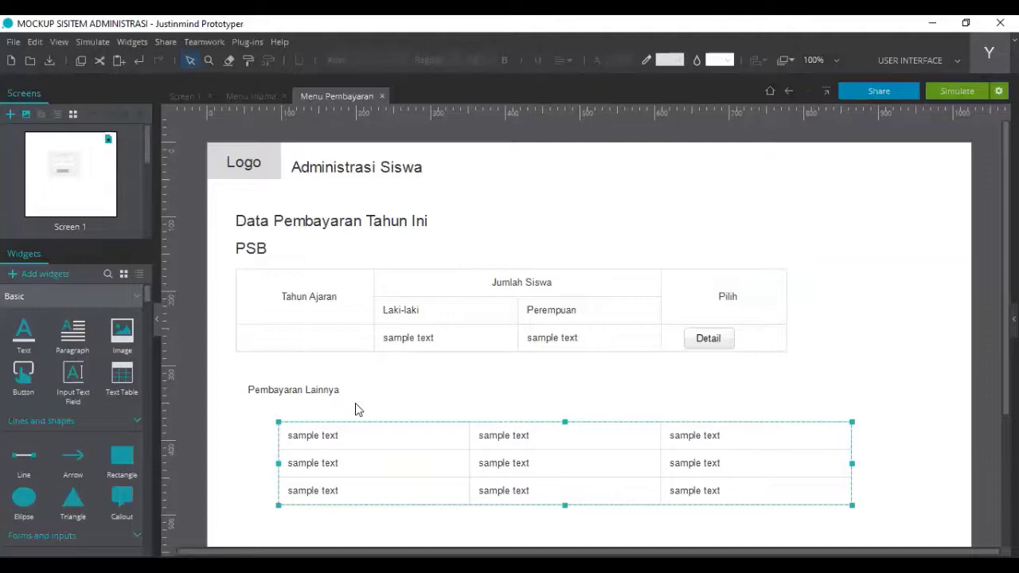
key(shift+Left)
key(shift+Left)
key(shift+Left)
key(Left)
key(Left)
key(Left)
key(Left)
key(Left)
key(Left)
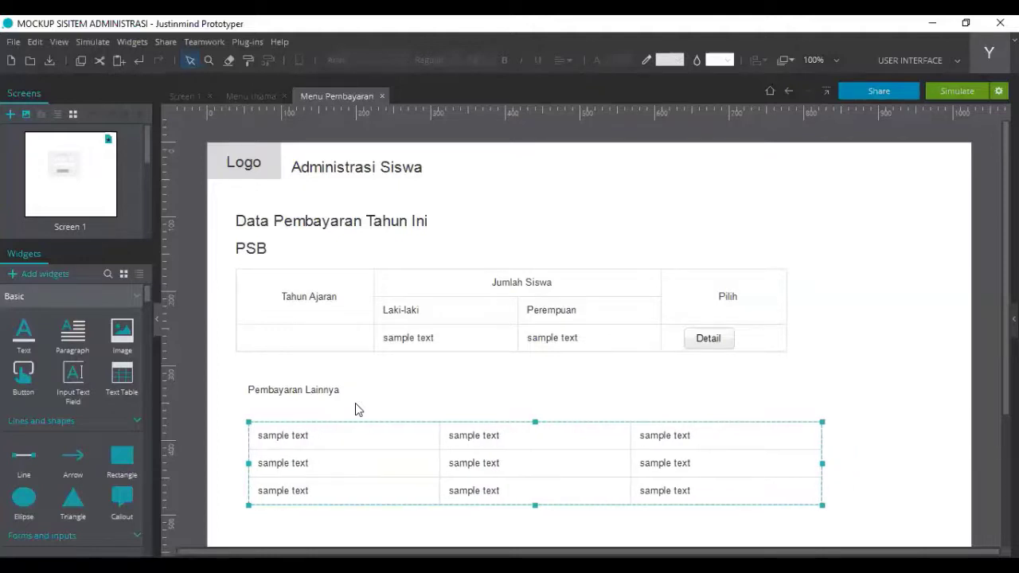
key(Left)
key(Left)
key(Left)
key(Left)
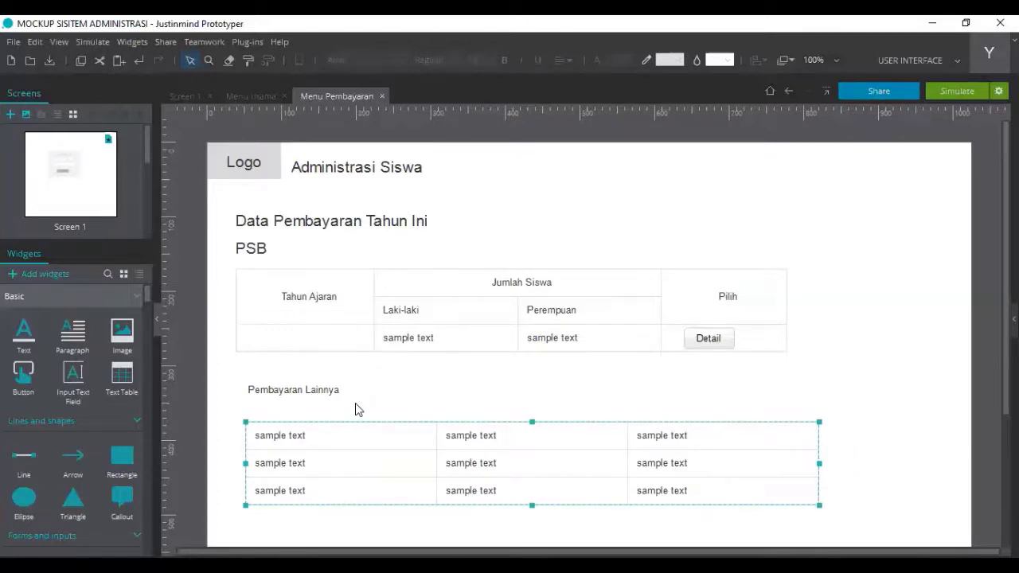
Label the header cells of the Pembayaran Lainnya table "No", "Tahun Ajaran" and "Untuk Siswa"
click(293, 445)
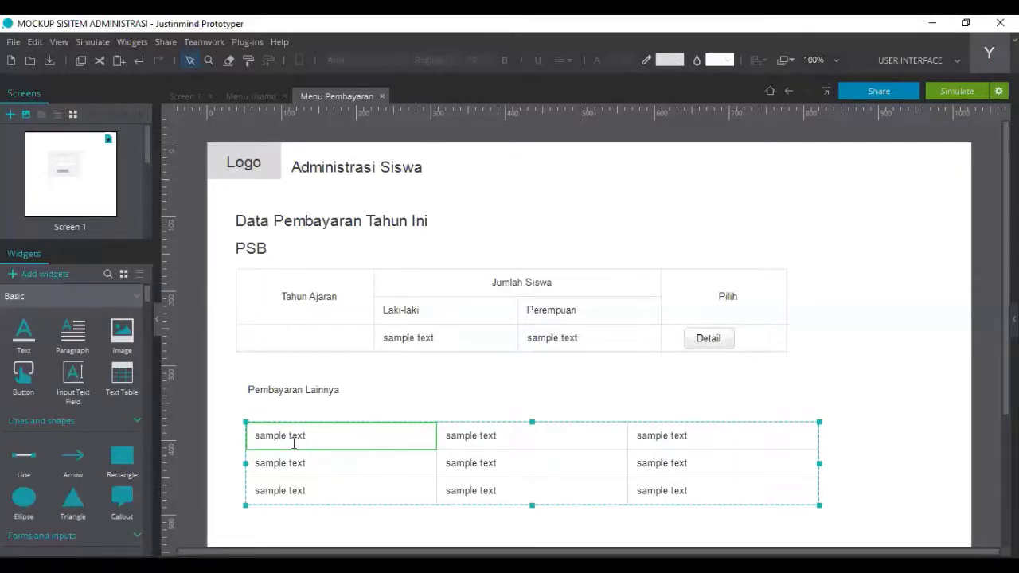
text(No)
click(462, 446)
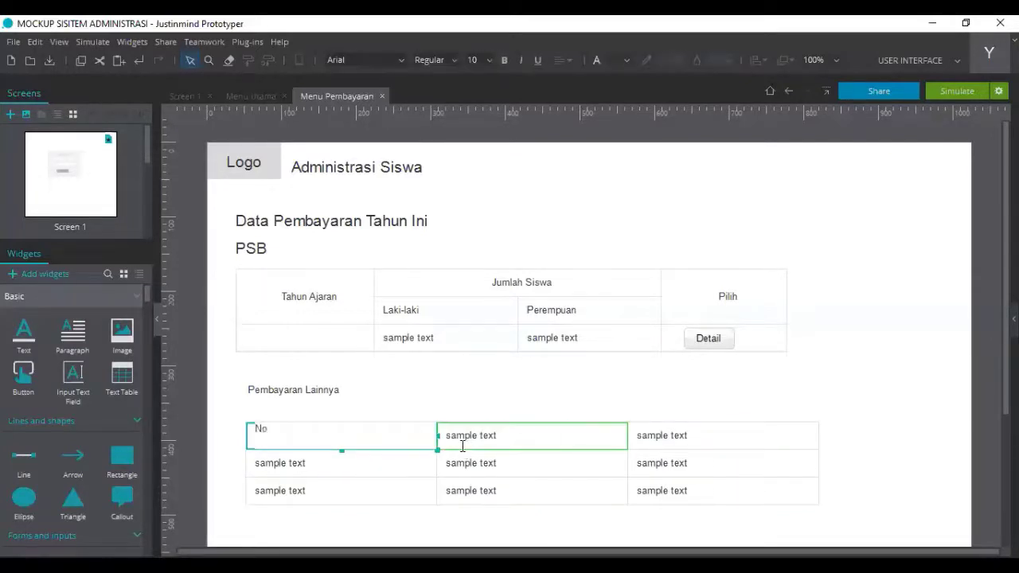
double_click(462, 447)
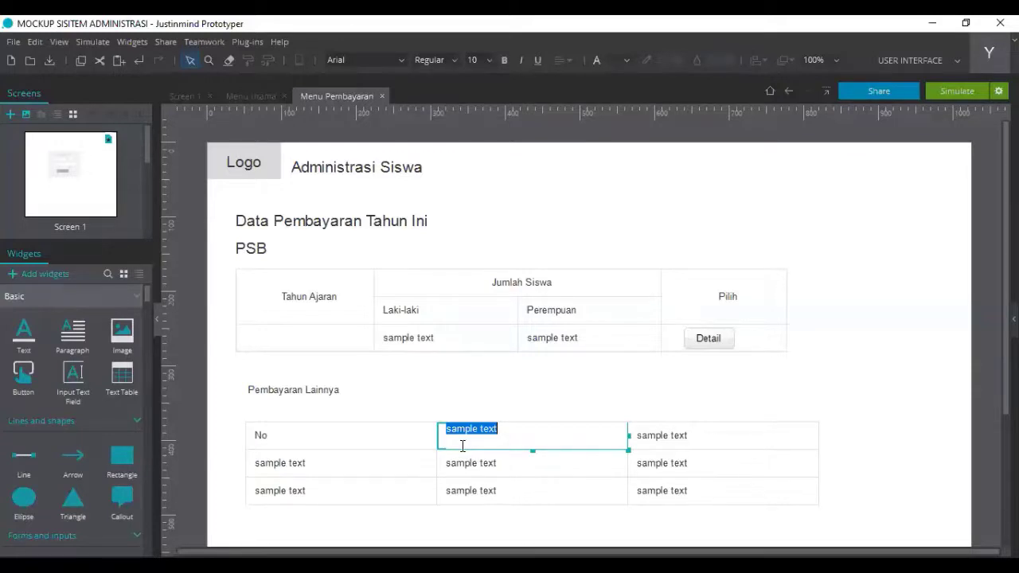
text(Tahun Ajaran)
double_click(654, 432)
text(Unt)
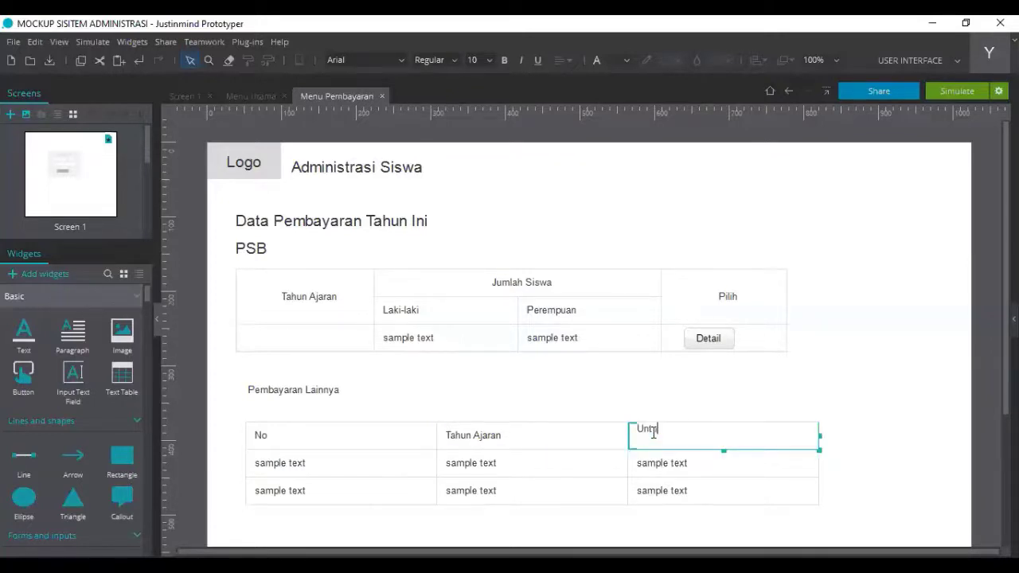
text(uk Siswa)
click(826, 439)
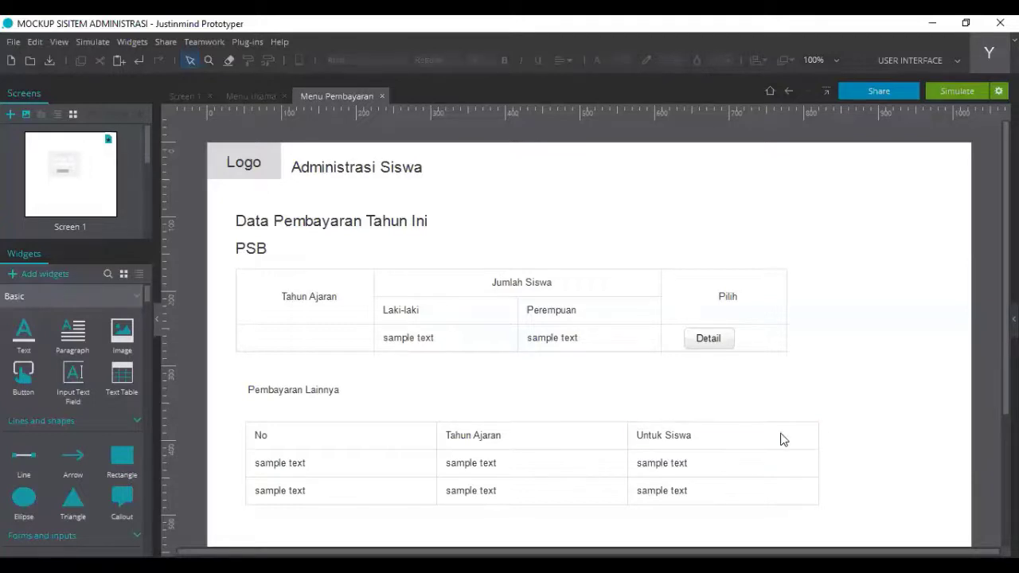
Add a new column after the "Untuk Siswa" column of the Pembayaran Lainnya table
click(780, 440)
right_click(783, 440)
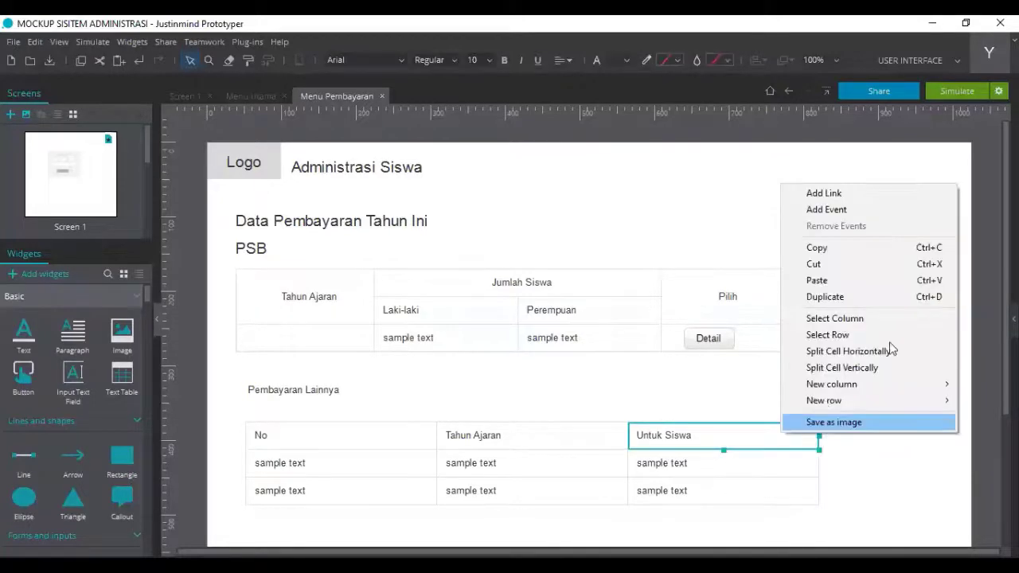
mouse_move(906, 383)
click(758, 404)
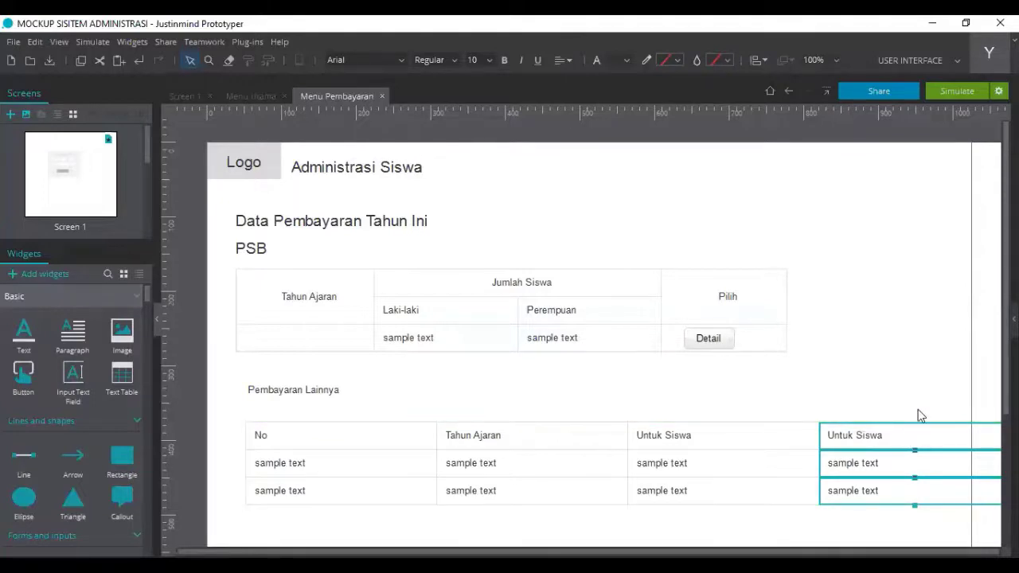
Narrow the new last column of the Pembayaran Lainnya table so the whole table fits inside the page boundary
click(970, 440)
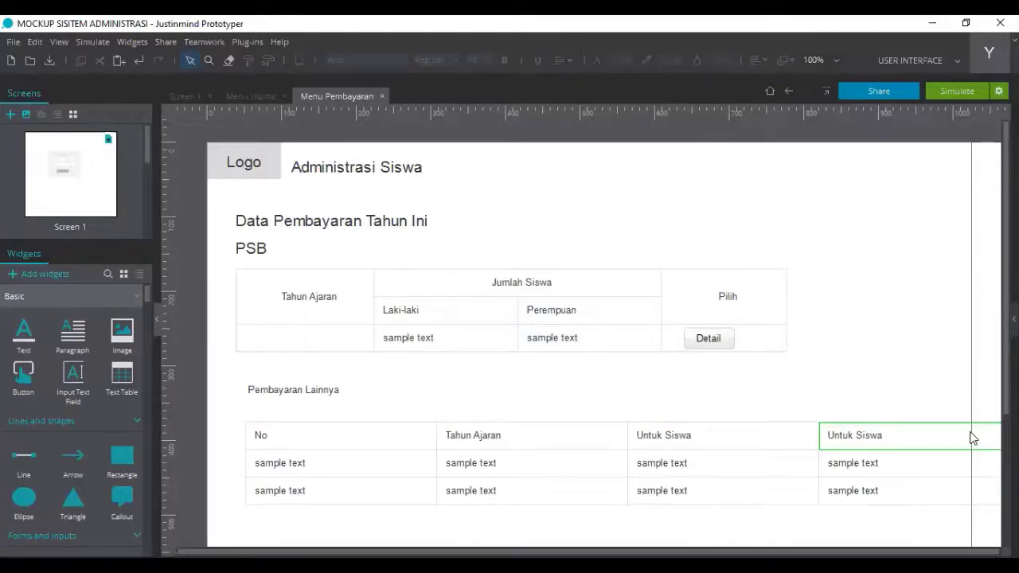
click(970, 441)
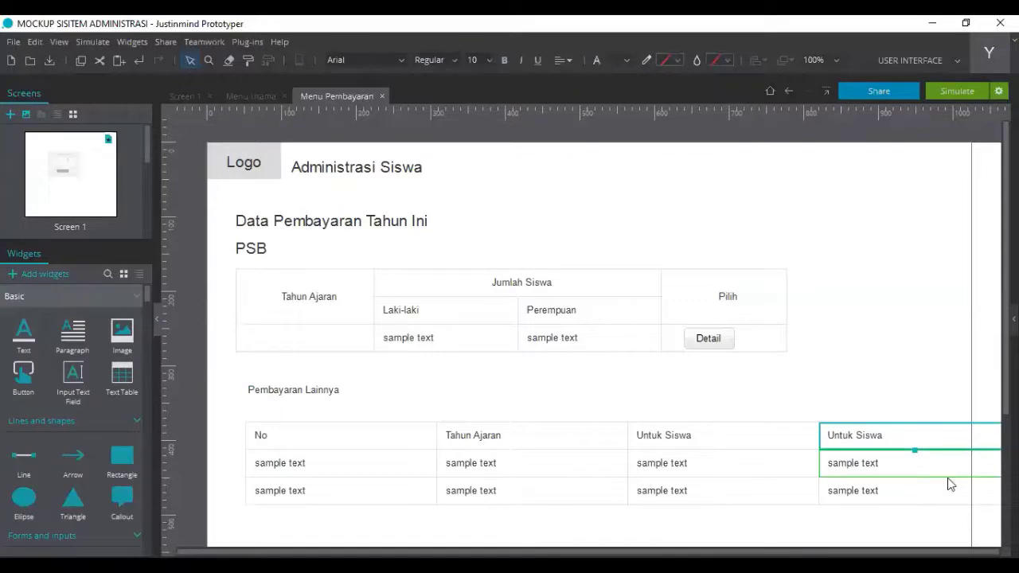
scroll(947, 484, down, 2)
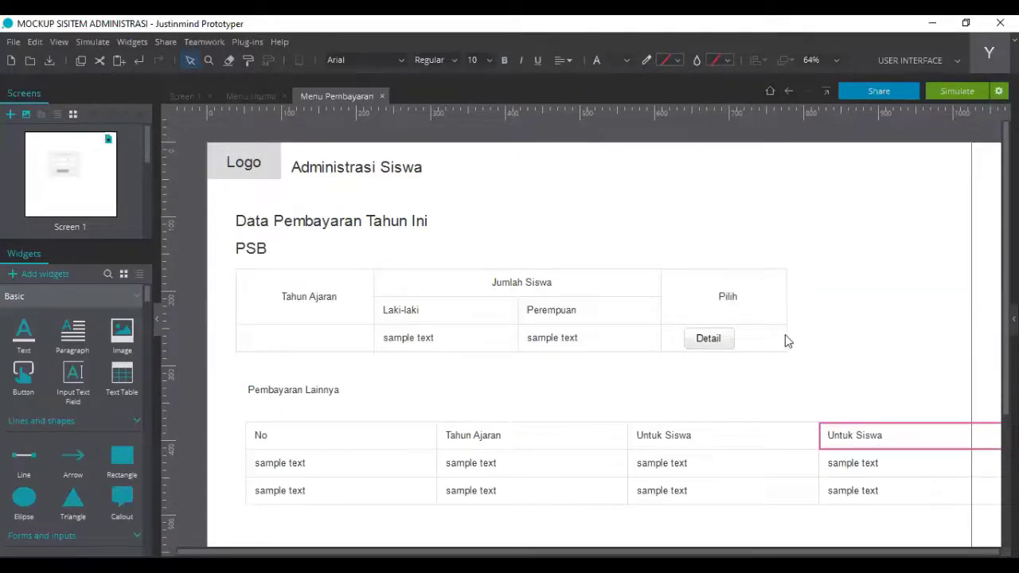
scroll(785, 340, down, 1)
drag(760, 334, 754, 336)
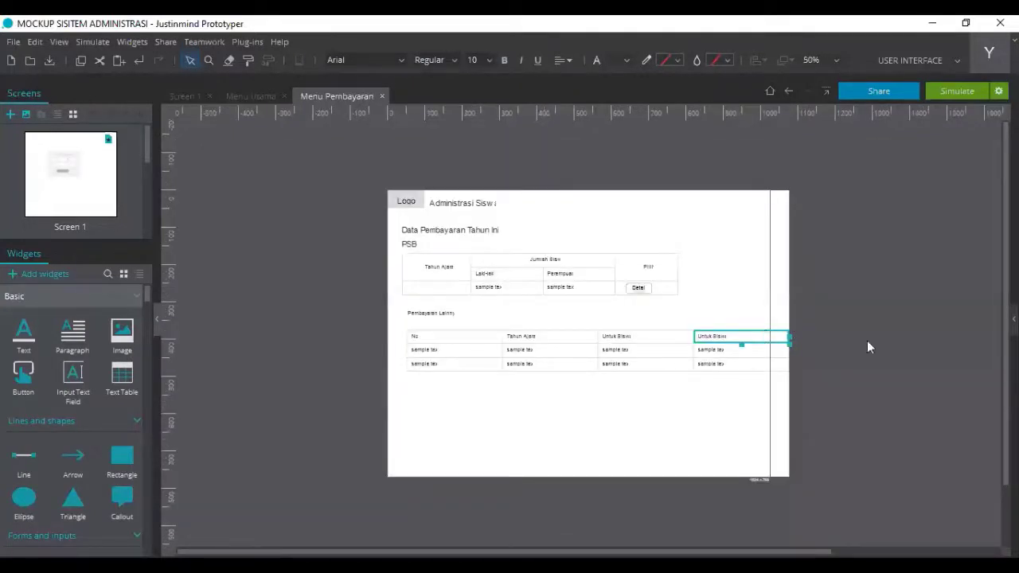
scroll(866, 384, up, 3)
Replace the header text of the last column in the Pembayaran Lainnya table with "Jumlah Pembayar"
double_click(883, 380)
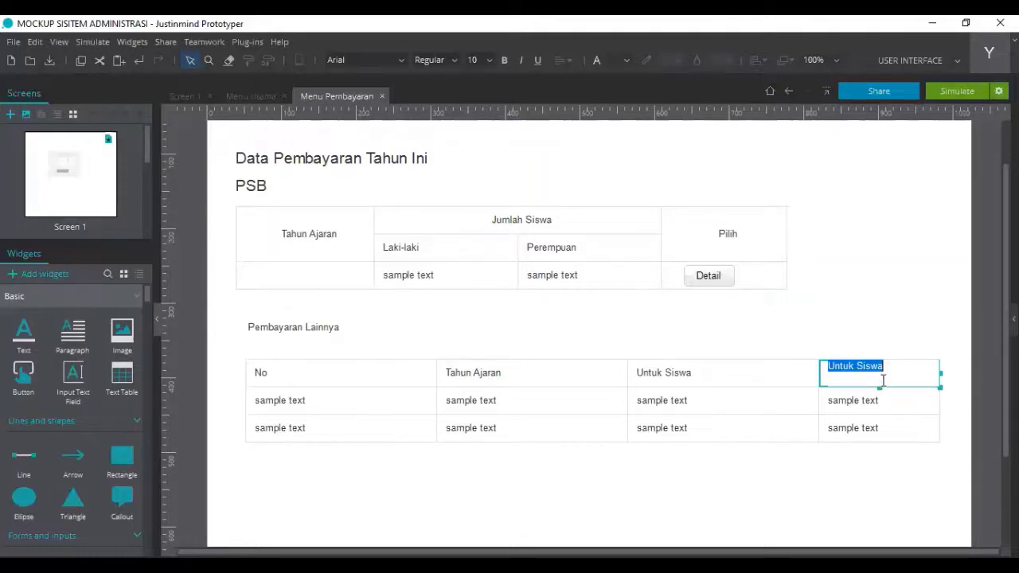
text(Jumlah )
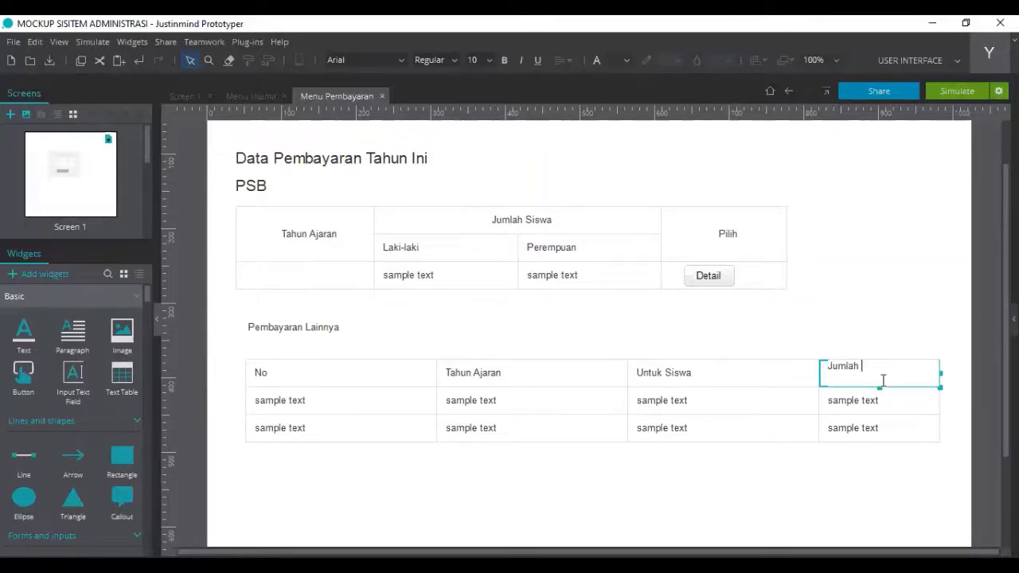
text(Pembayar)
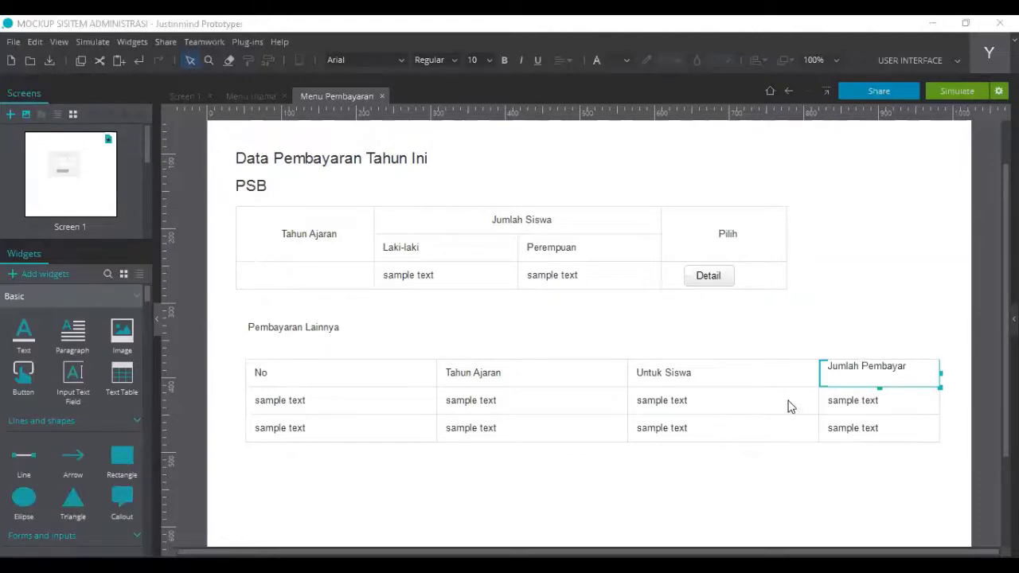
Clear the sample text from all cells in the two body rows of the Pembayaran Lainnya table
double_click(313, 402)
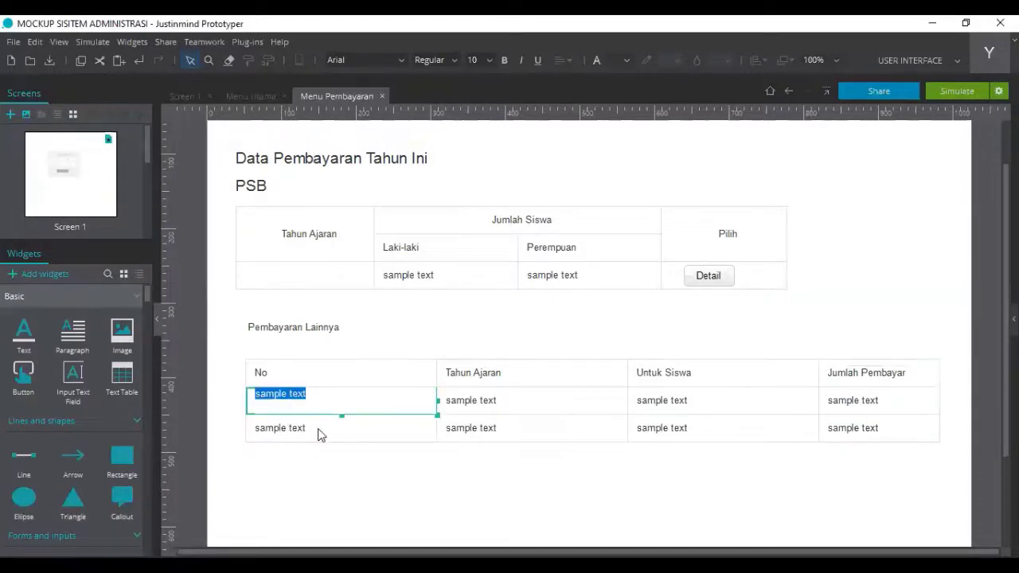
key(BackSpace)
double_click(306, 437)
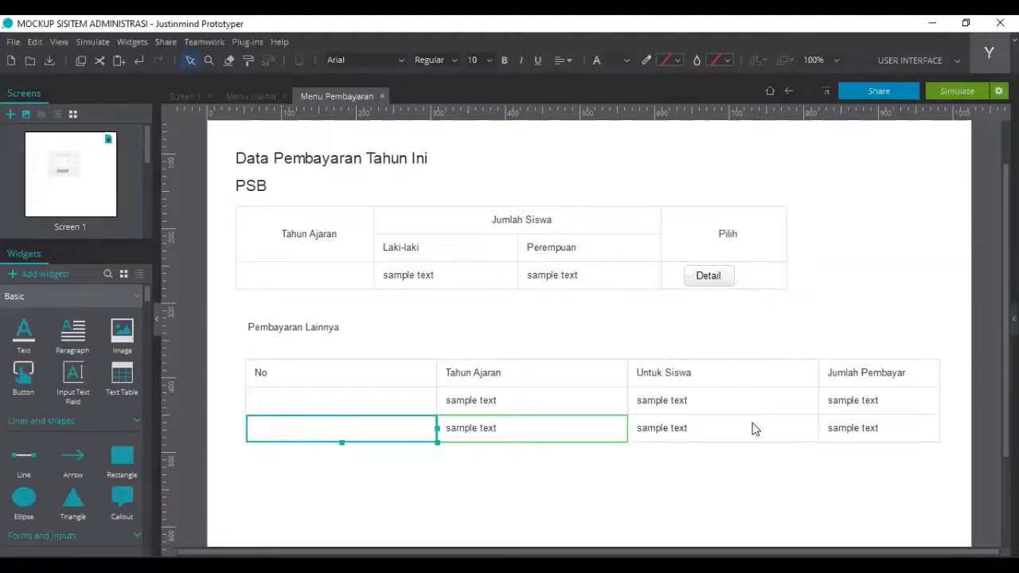
key(Tab)
double_click(841, 432)
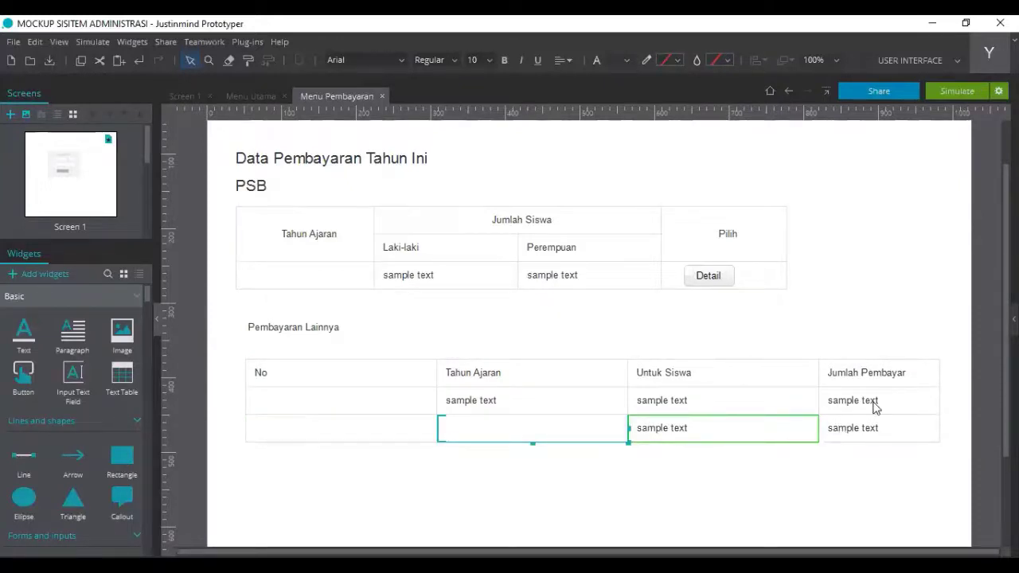
key(BackSpace)
click(750, 402)
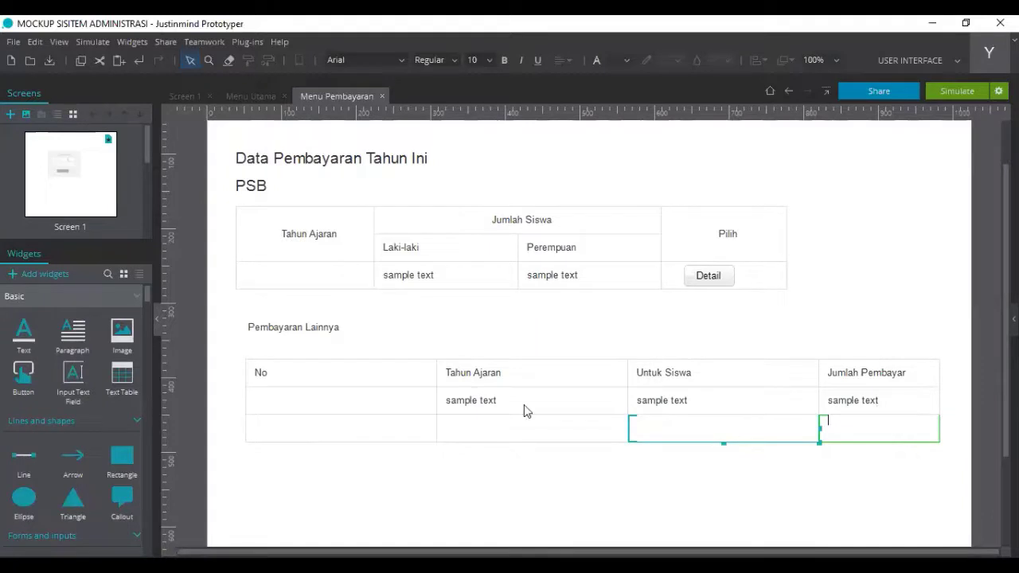
key(Delete)
click(523, 405)
key(Delete)
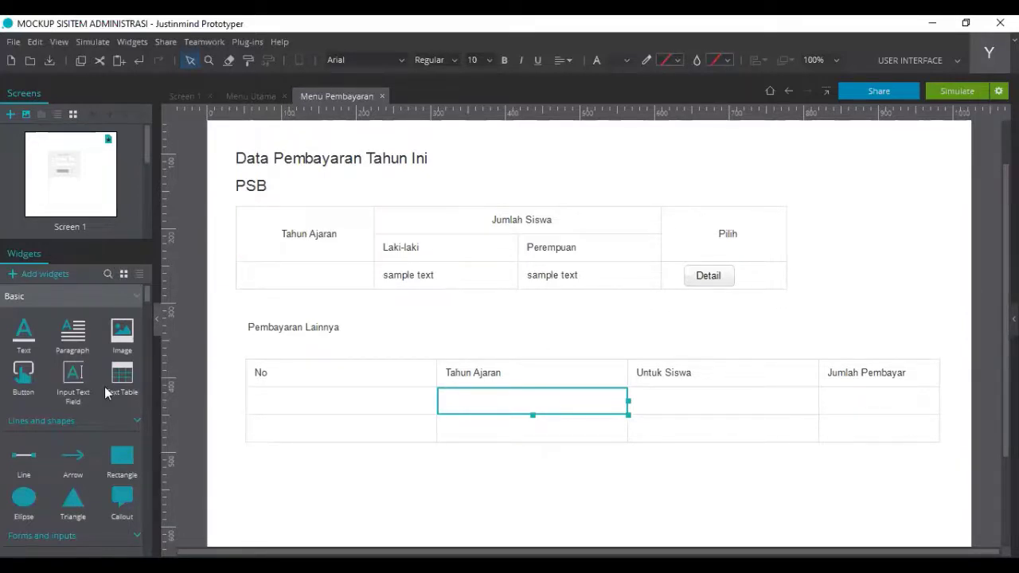
scroll(105, 386, down, 2)
scroll(104, 386, down, 3)
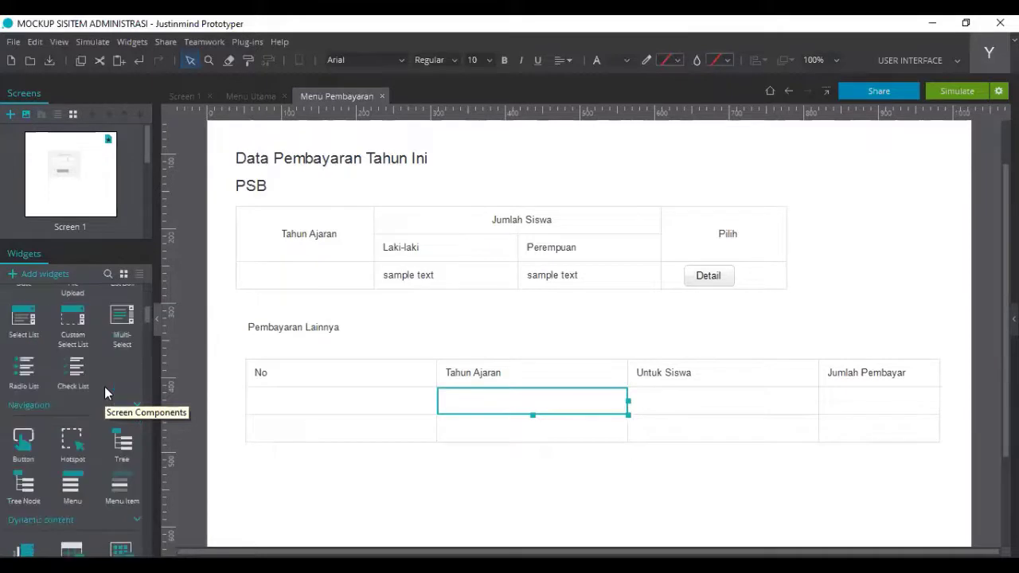
scroll(107, 393, down, 1)
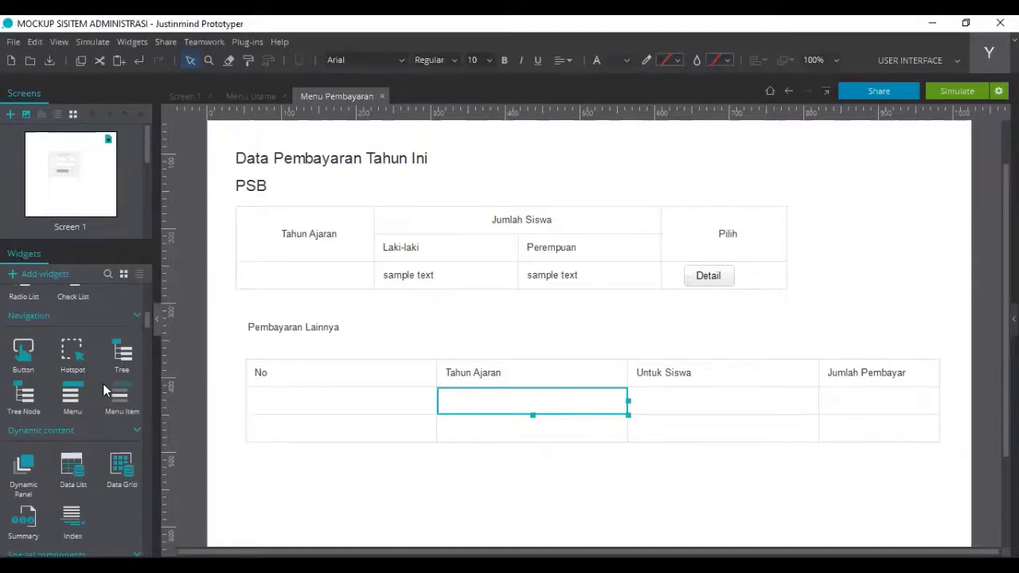
Save the prototype
click(13, 44)
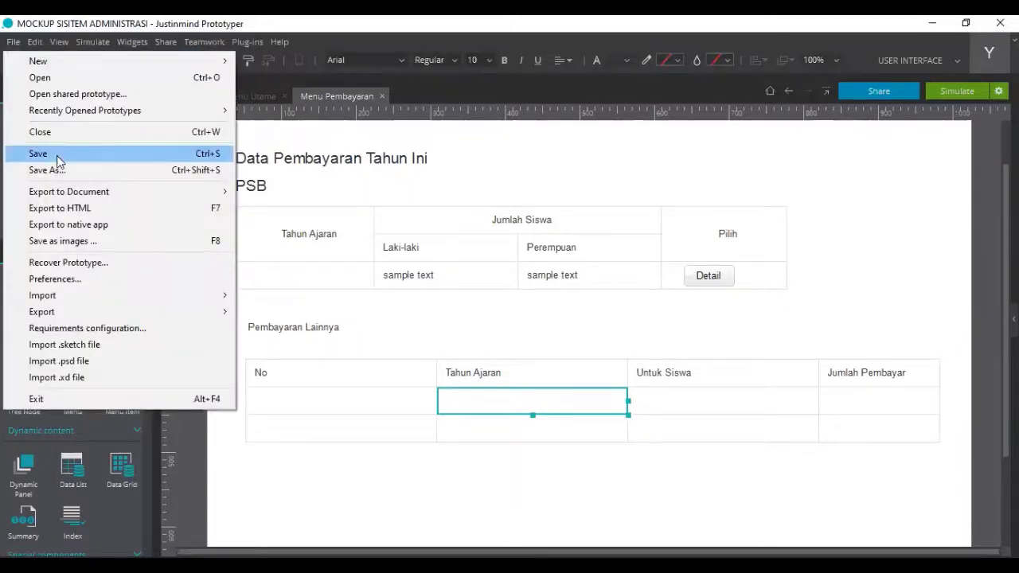